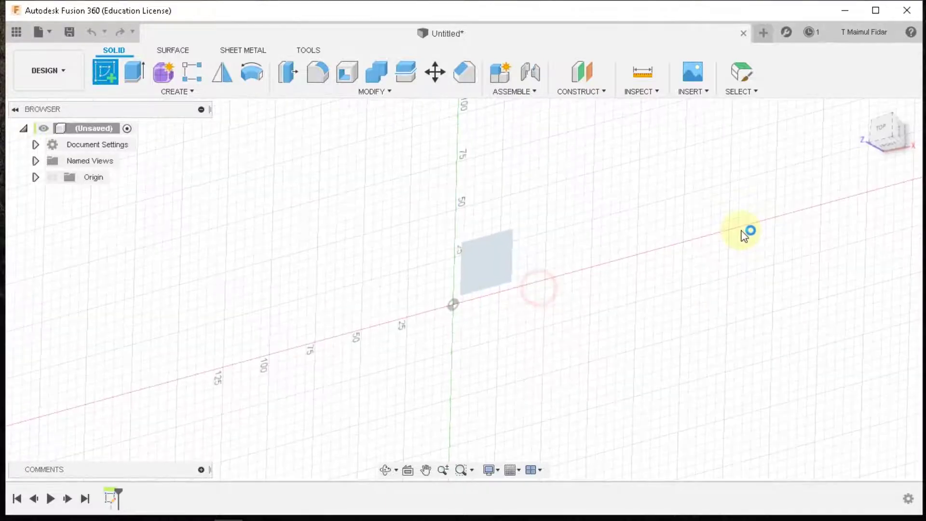
# Step: Sketch a center rectangle 94 mm by 71 mm centred on the origin
pyautogui.click(867, 111)
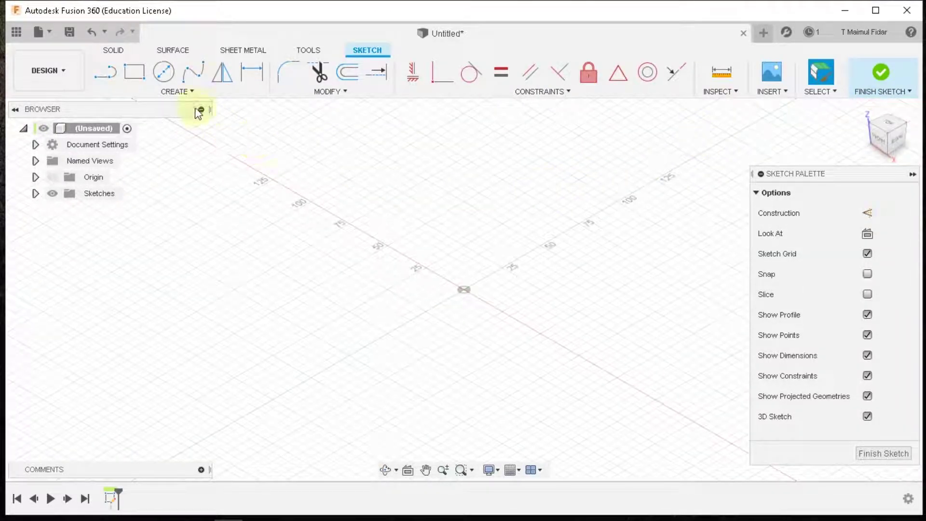
pyautogui.click(140, 77)
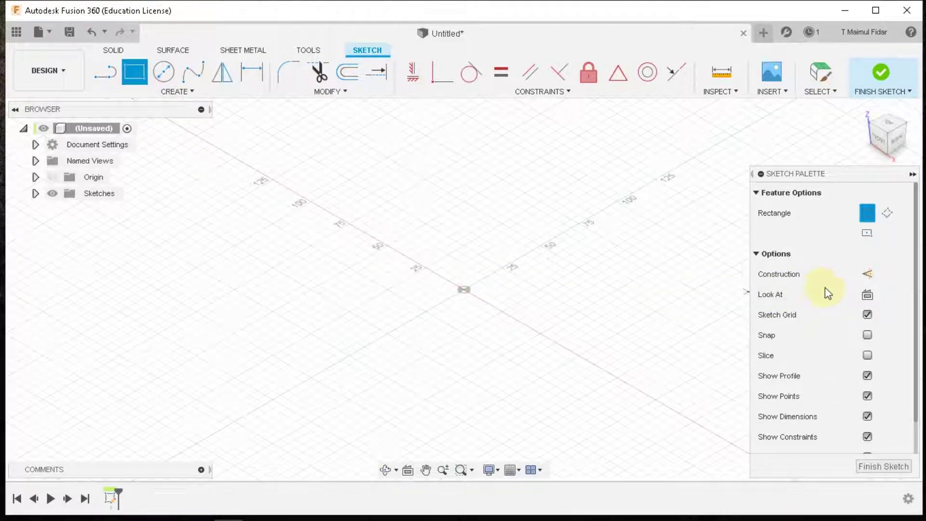
pyautogui.click(867, 235)
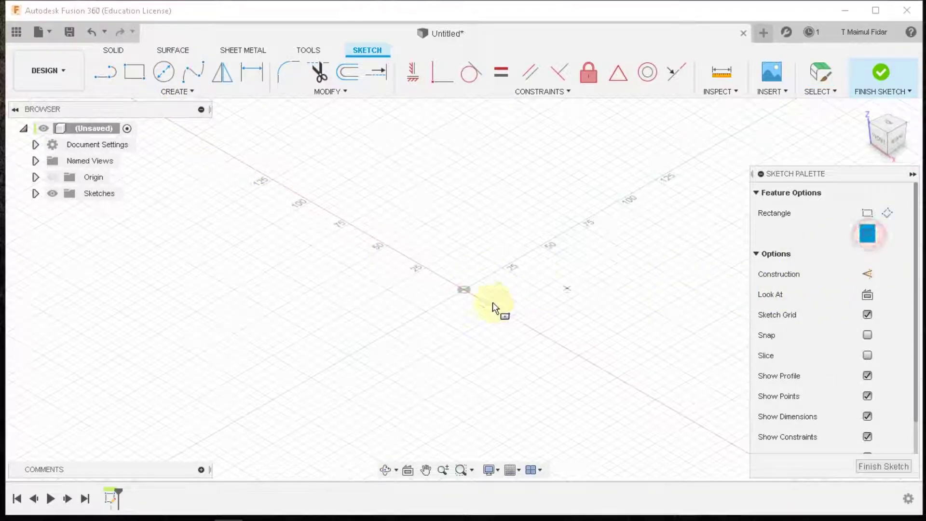
pyautogui.click(466, 293)
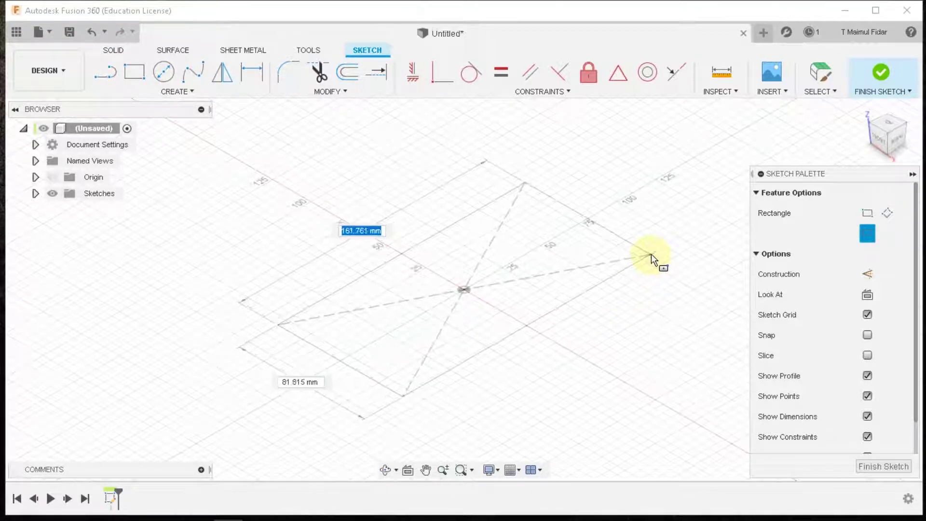
pyautogui.write('71')
pyautogui.press('Tab')
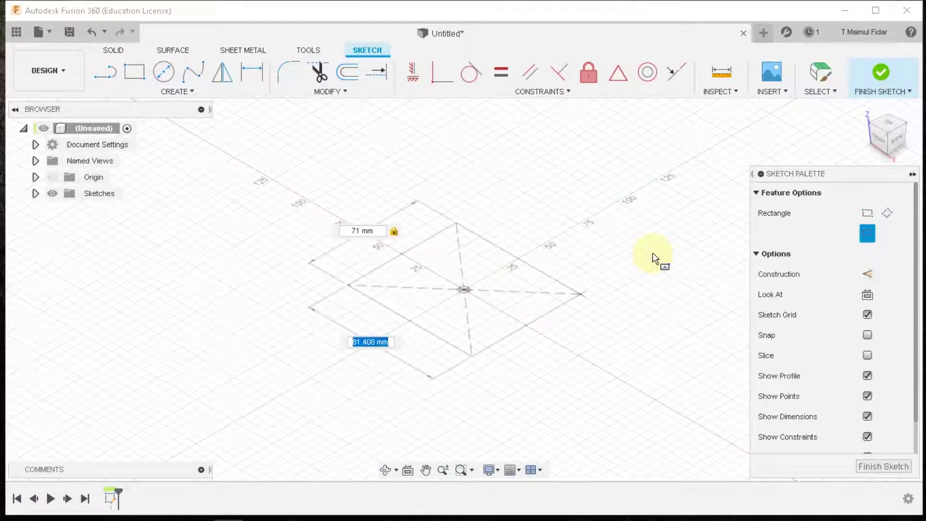
pyautogui.write('71')
pyautogui.press('Tab')
pyautogui.write('94')
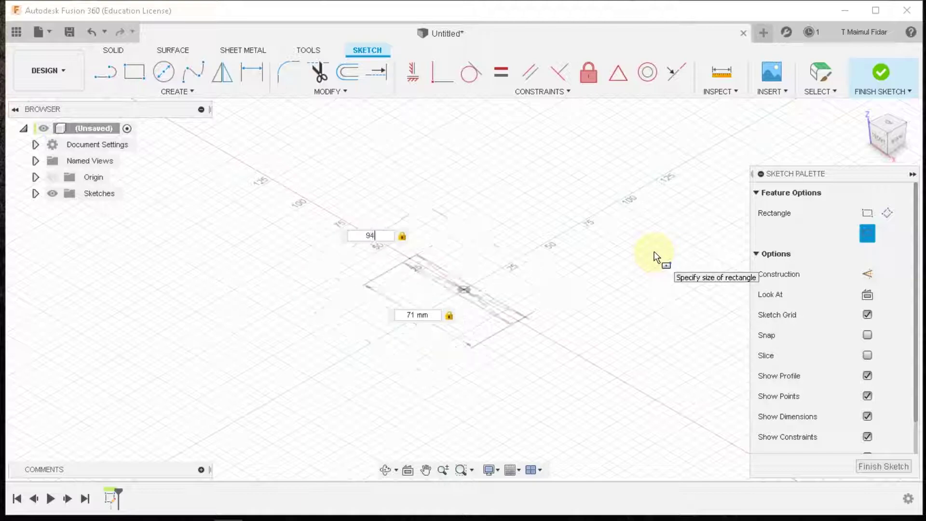
pyautogui.press('Return')
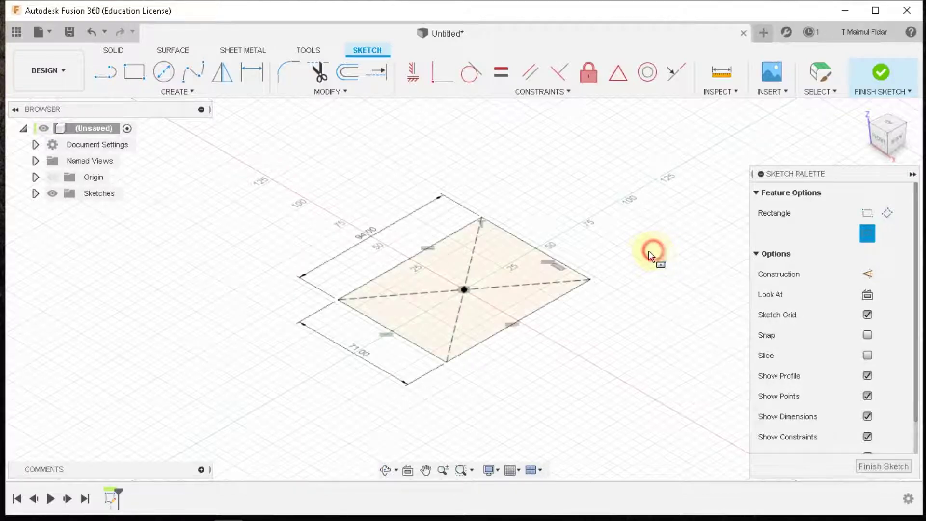
pyautogui.rightClick(569, 195)
pyautogui.click(630, 195)
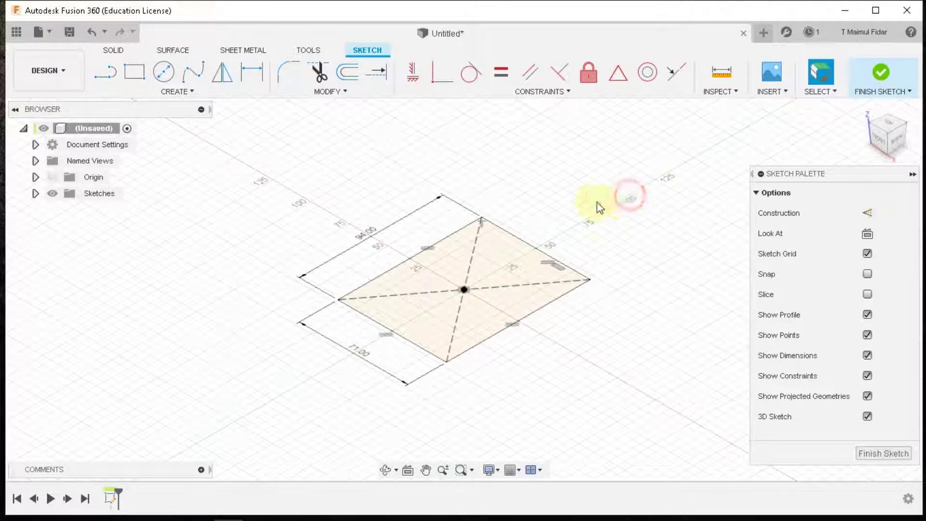
# Step: Extrude the rectangle 10 mm upward as a new body
pyautogui.write('e')
pyautogui.write('10')
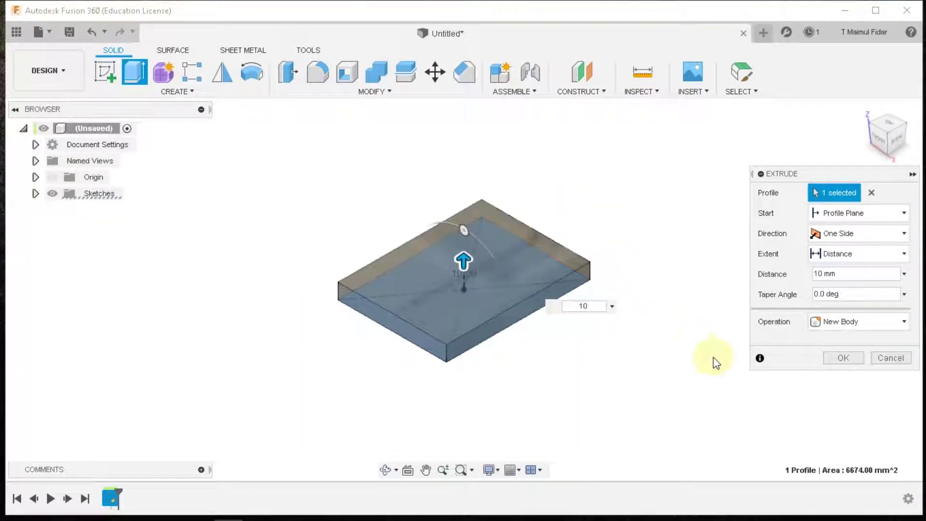
pyautogui.click(850, 357)
# Step: Start a sketch on the plate's top face and draw a narrow rectangle along one long edge, spanning the full 94 mm length
pyautogui.click(478, 286)
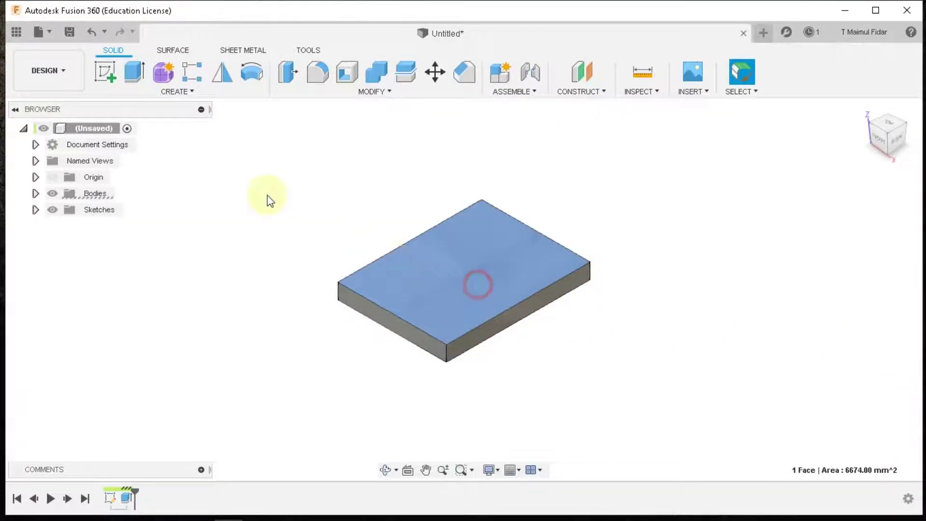
pyautogui.click(101, 65)
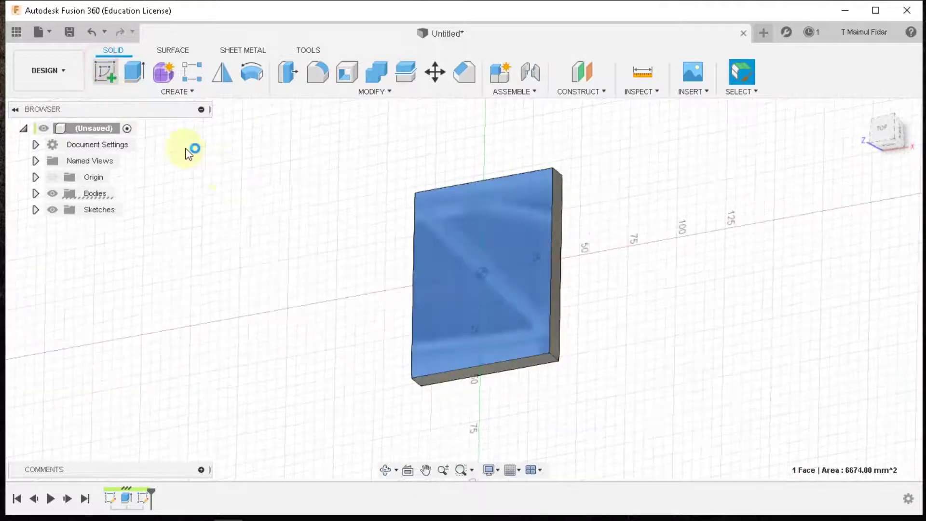
pyautogui.moveTo(572, 287); pyautogui.dragTo(548, 259, button='middle')
pyautogui.scroll(1, 542, 257)
pyautogui.press('r')
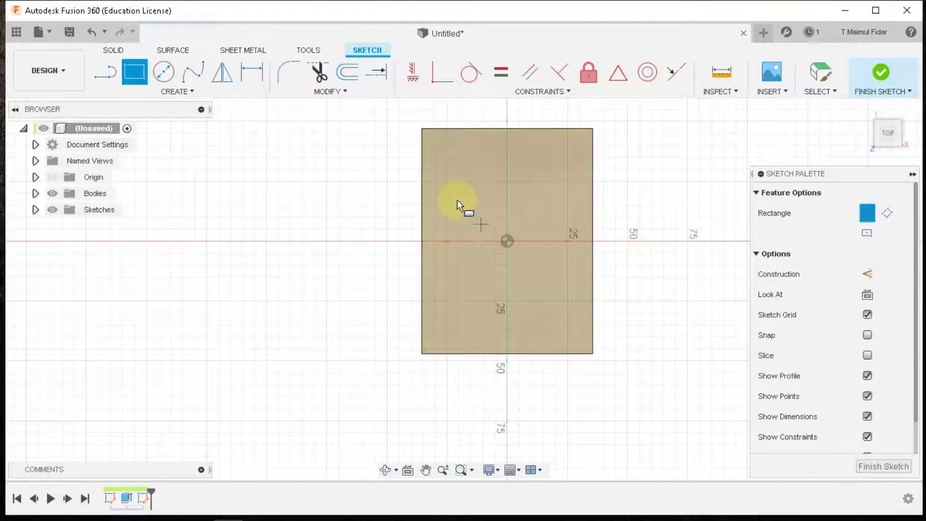
pyautogui.click(422, 130)
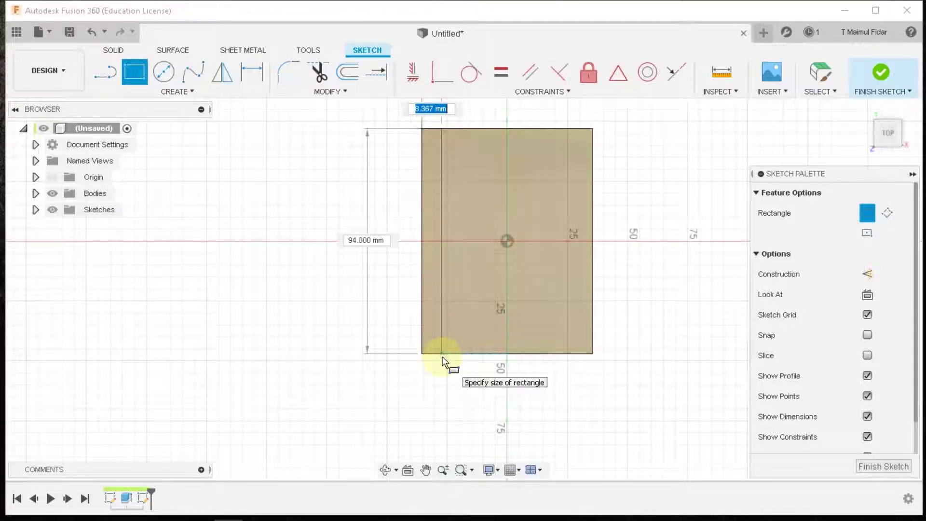
pyautogui.click(455, 355)
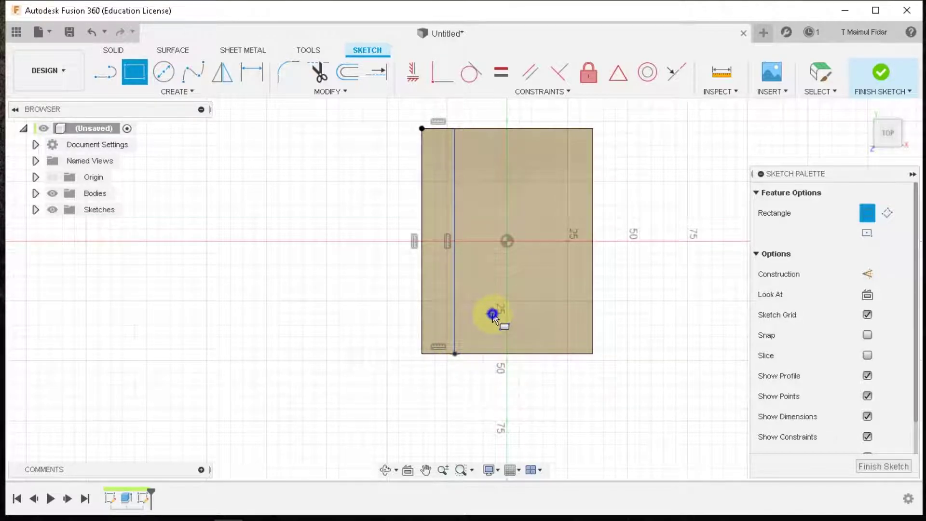
pyautogui.rightClick(493, 314)
pyautogui.click(543, 314)
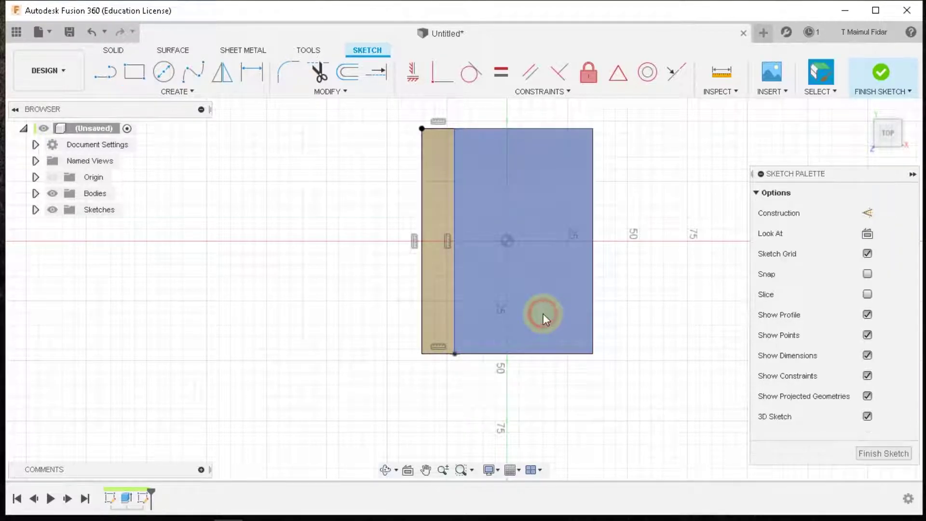
# Step: Dimension the distance from the strip's inner line to the plate's opposite long edge as 56 mm
pyautogui.press('d')
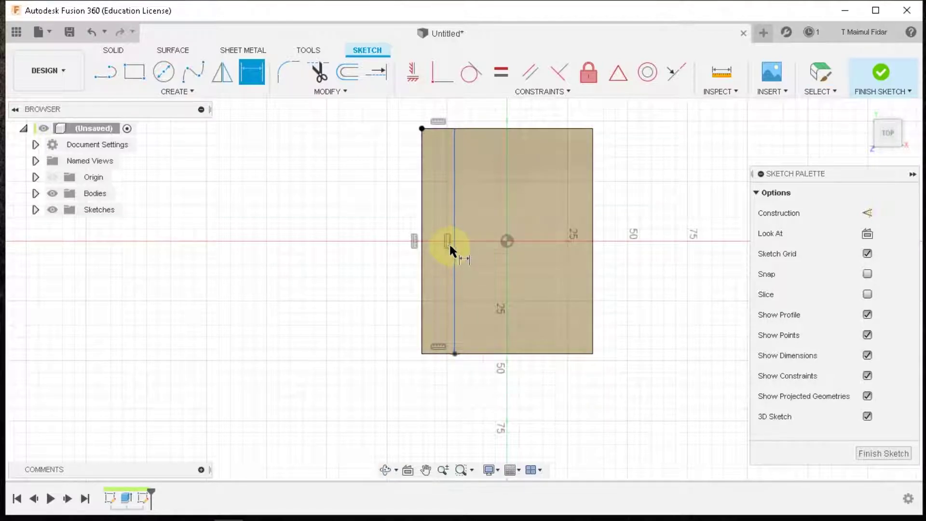
pyautogui.click(448, 243)
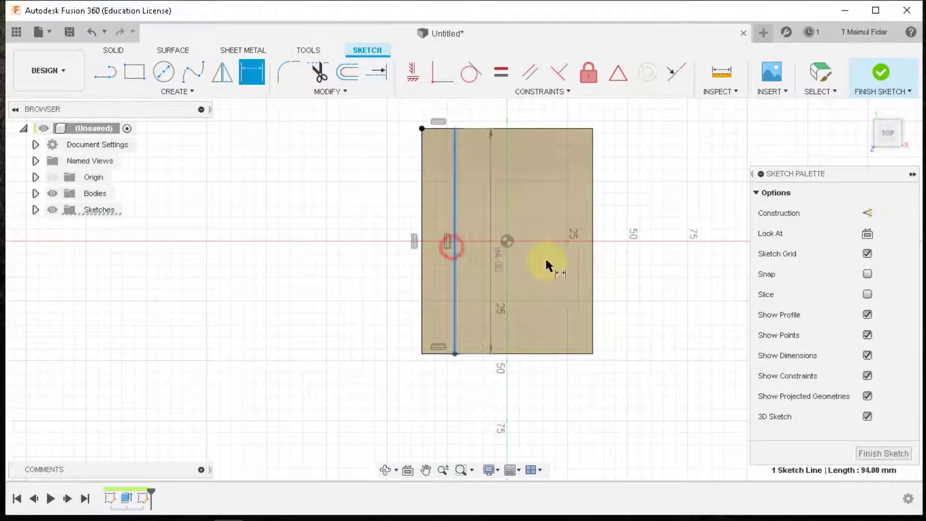
pyautogui.click(593, 261)
pyautogui.click(539, 116)
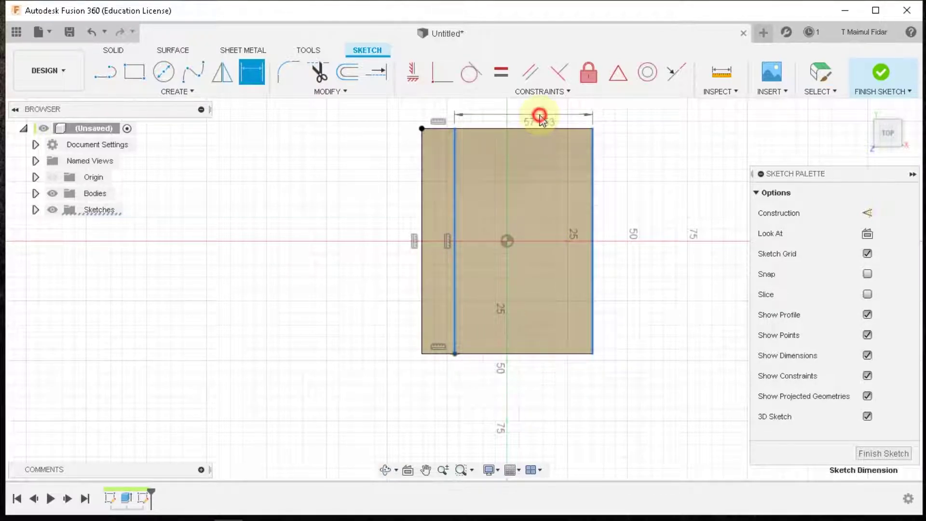
pyautogui.press('Return')
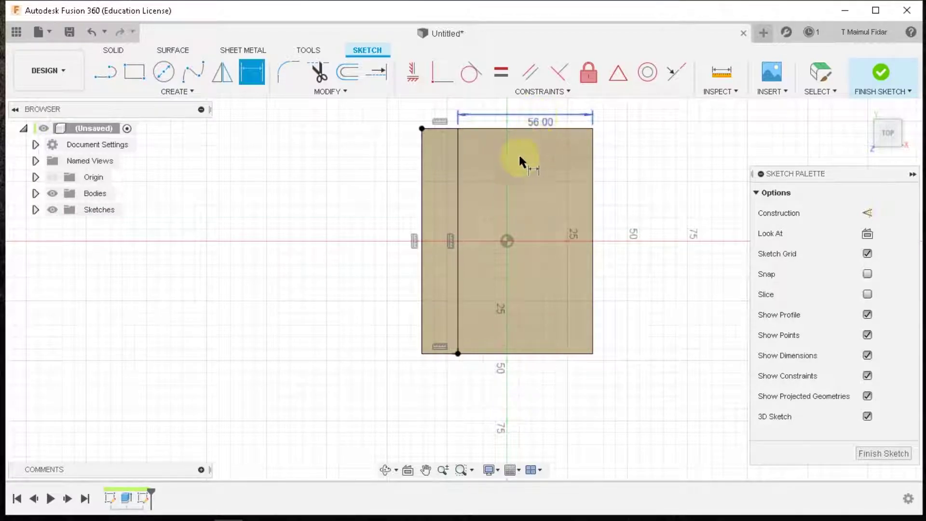
pyautogui.click(419, 185)
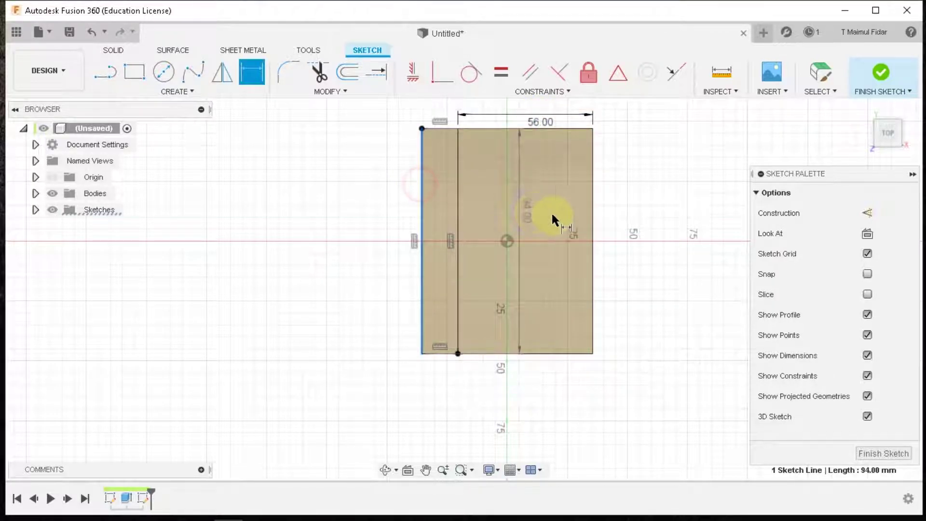
pyautogui.click(595, 217)
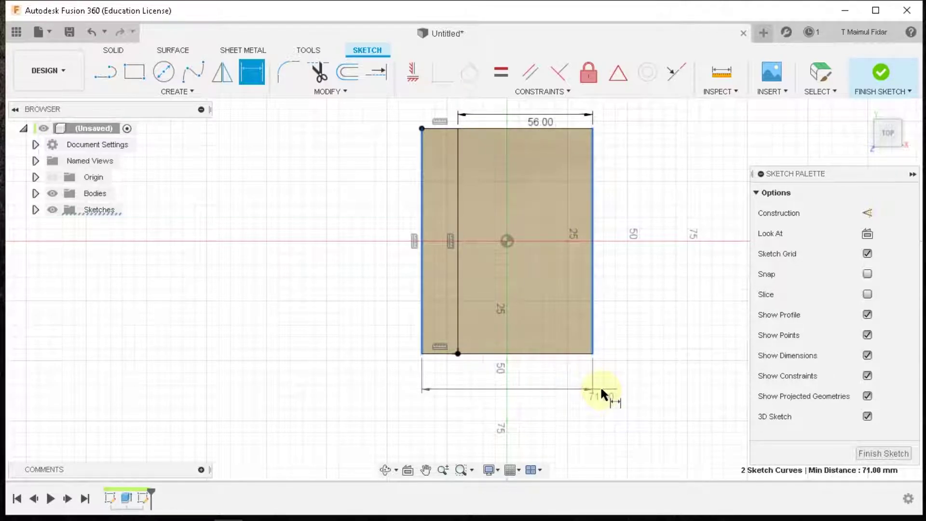
pyautogui.press('Escape')
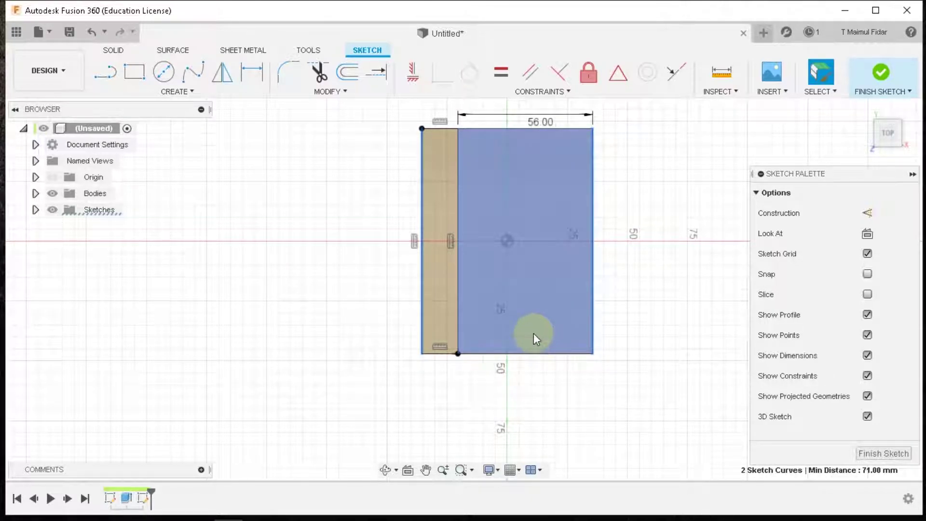
# Step: Extrude the narrow strip profile 28 mm upward, joined to the plate, to form an upright wall
pyautogui.press('e')
pyautogui.click(442, 258)
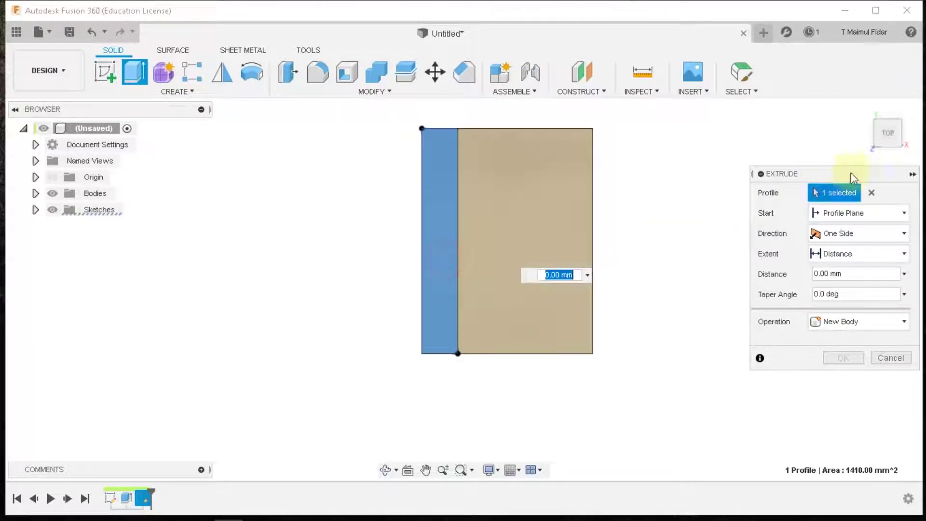
pyautogui.click(870, 113)
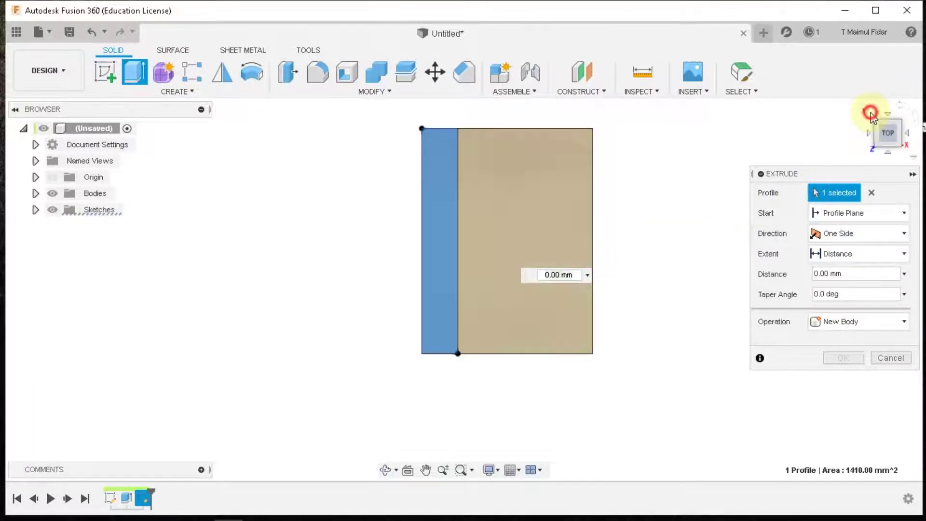
pyautogui.click(867, 110)
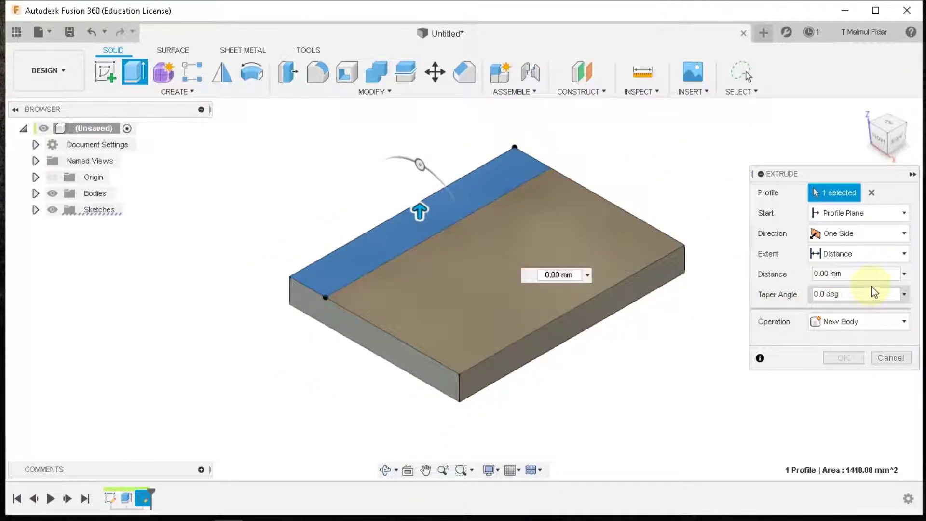
pyautogui.click(863, 275)
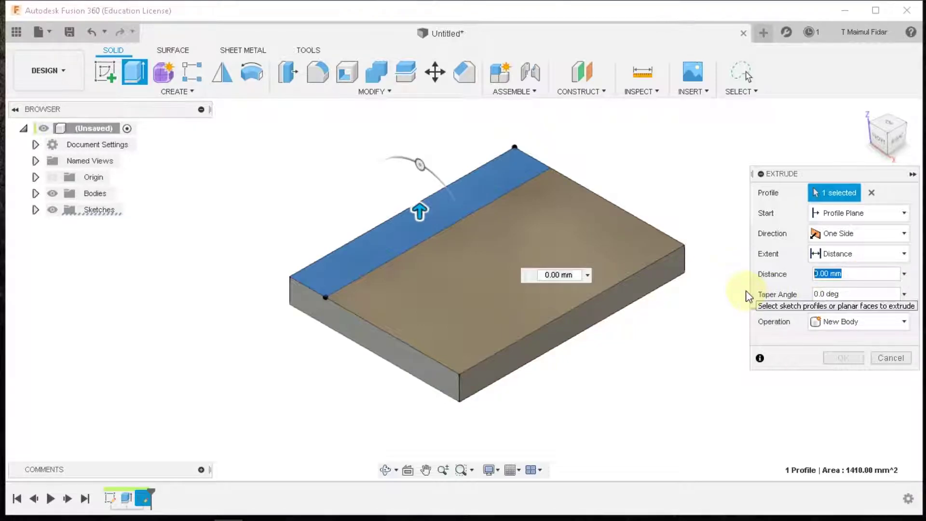
pyautogui.write('28')
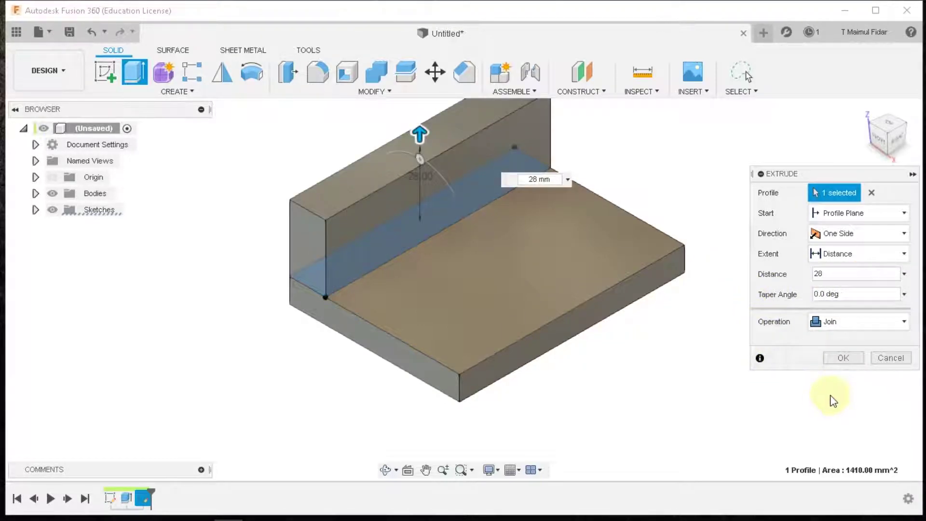
pyautogui.click(843, 360)
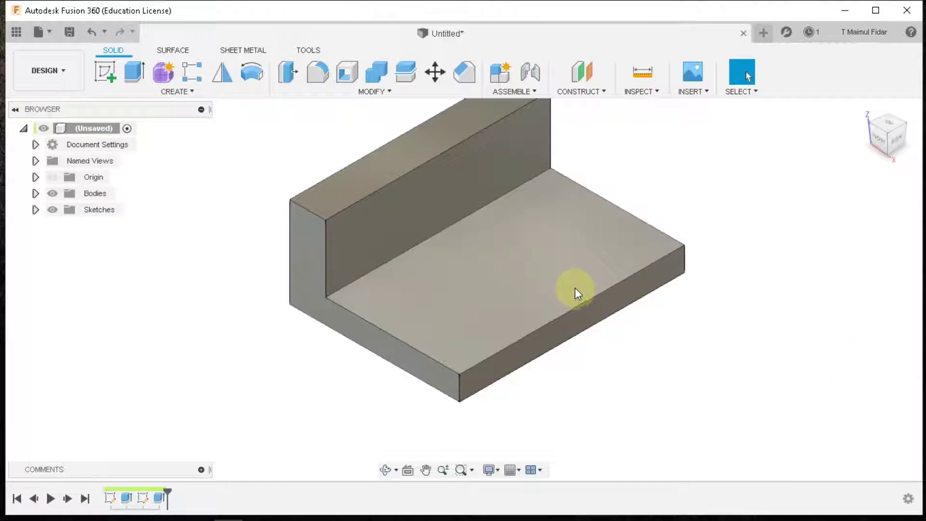
# Step: Fillet the two short top edges at the ends of the upright wall with a 10 mm radius
pyautogui.press('f')
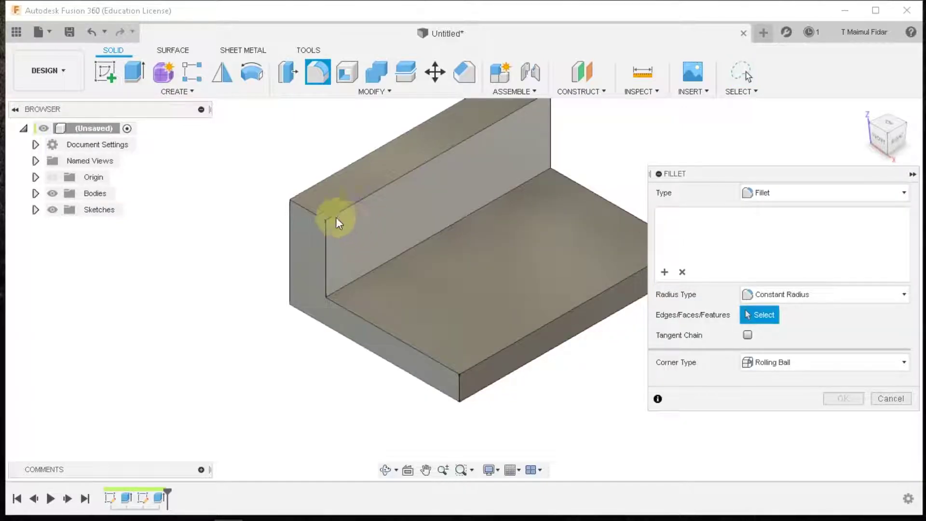
pyautogui.click(310, 215)
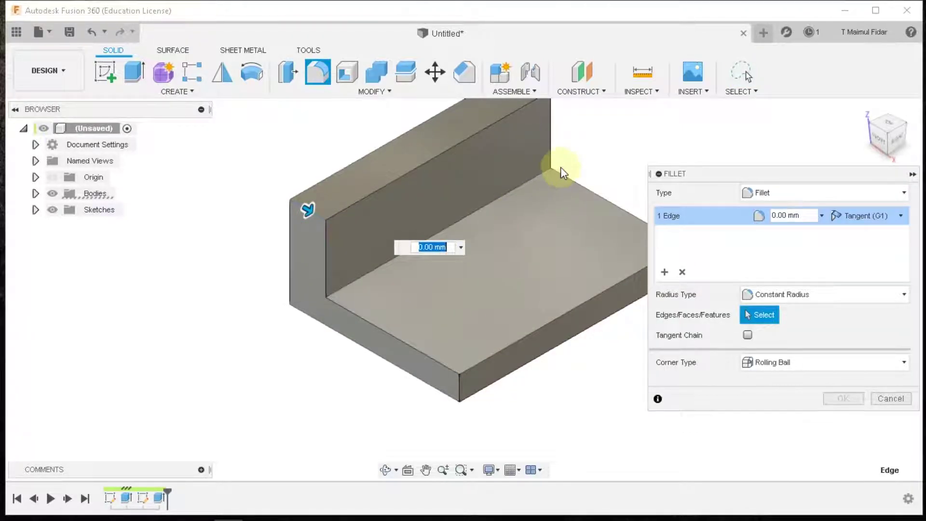
pyautogui.keyDown('shift'); pyautogui.moveTo(563, 167); pyautogui.dragTo(540, 199, button='middle'); pyautogui.keyUp('shift')
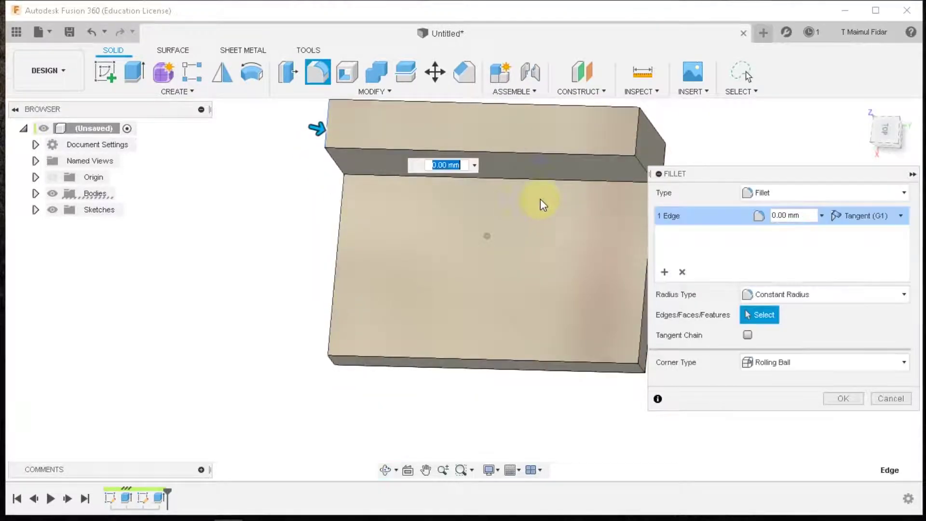
pyautogui.click(638, 129)
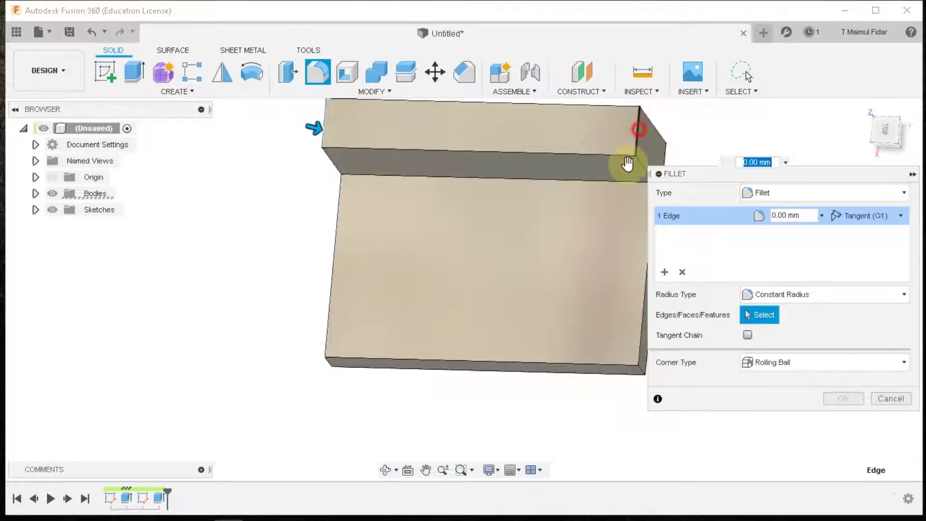
pyautogui.write('10')
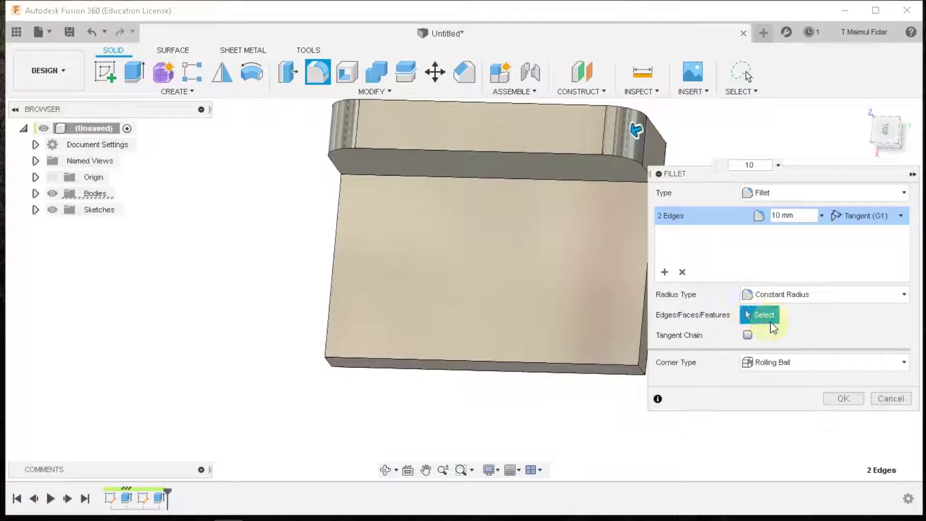
pyautogui.click(841, 396)
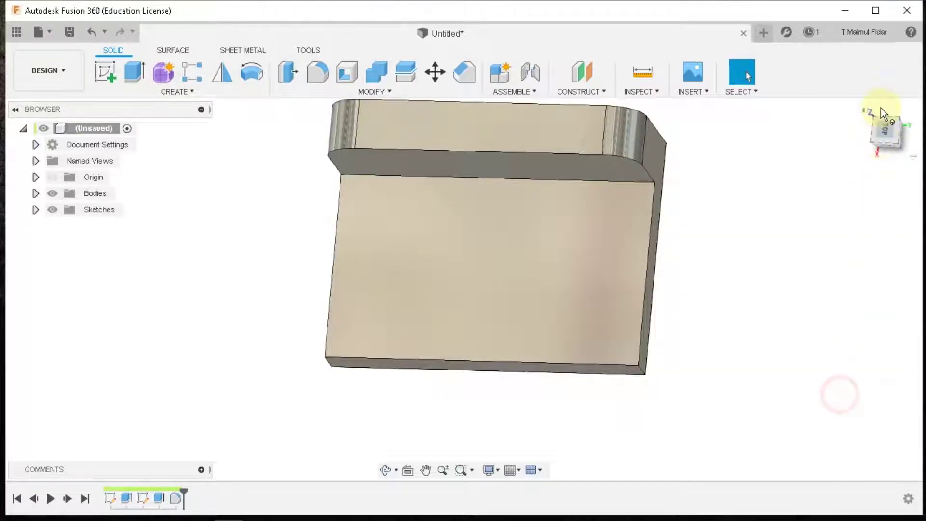
pyautogui.click(864, 109)
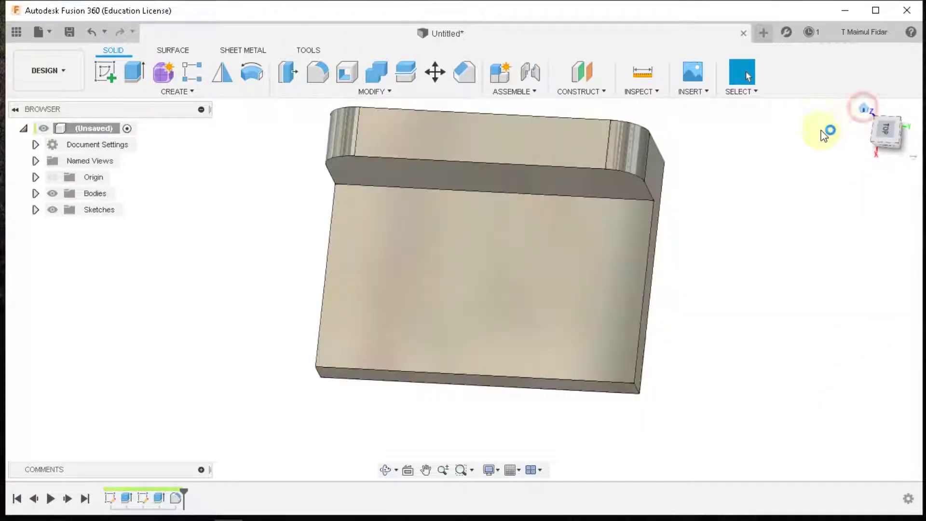
# Step: Start a sketch on the upright wall's inner face and draw a 10 mm diameter circle near one upper corner
pyautogui.click(429, 224)
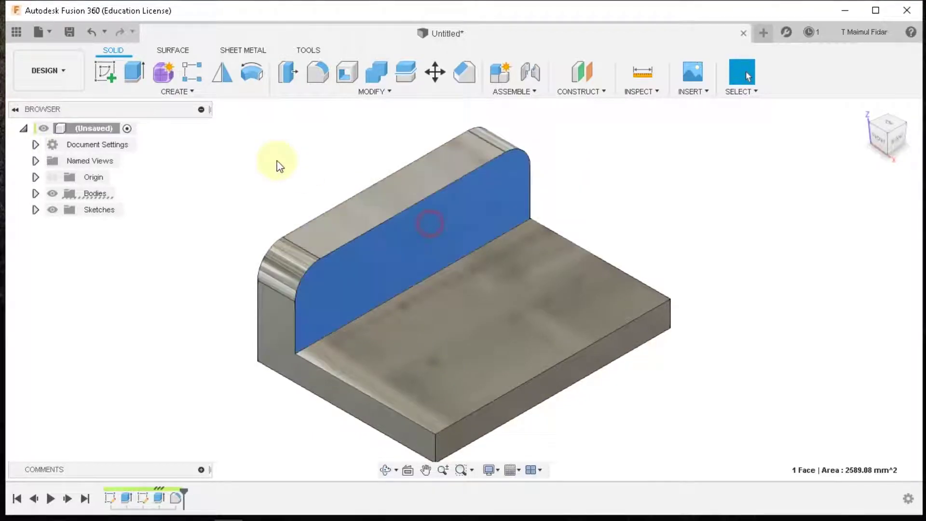
pyautogui.click(112, 82)
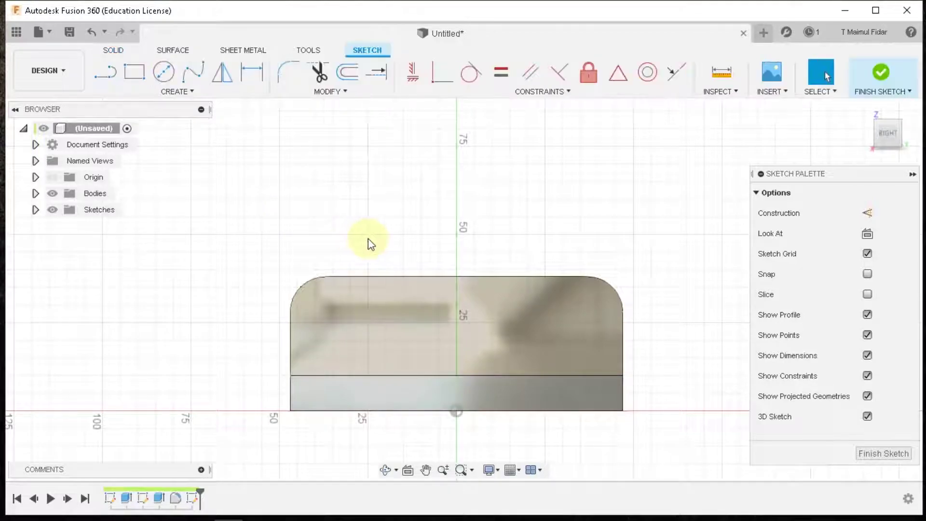
pyautogui.moveTo(382, 238); pyautogui.dragTo(352, 195, button='middle')
pyautogui.moveTo(434, 239); pyautogui.dragTo(450, 199, button='middle')
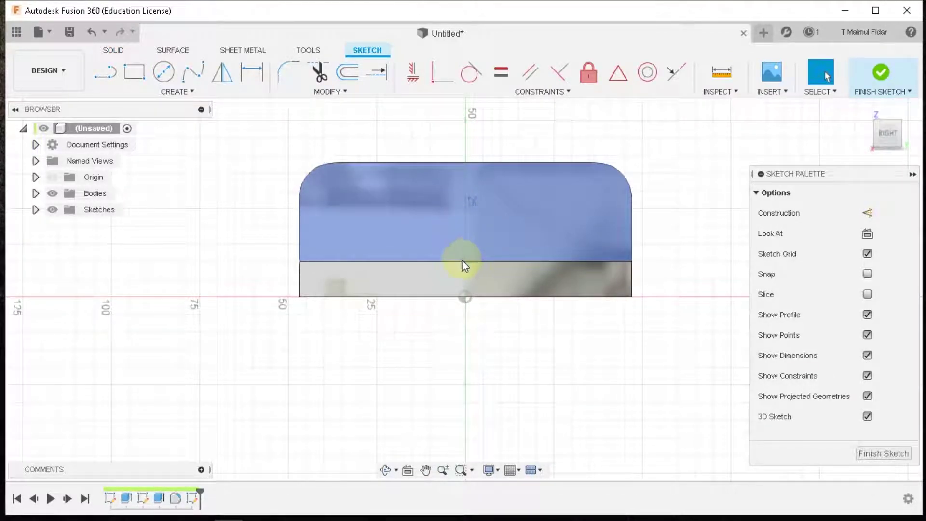
pyautogui.press('c')
pyautogui.click(369, 196)
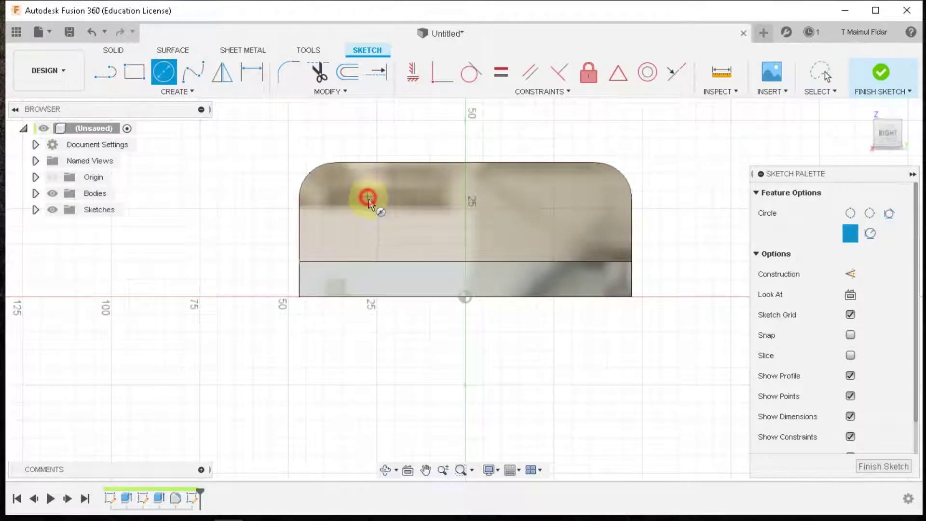
pyautogui.write('10')
pyautogui.press('Return')
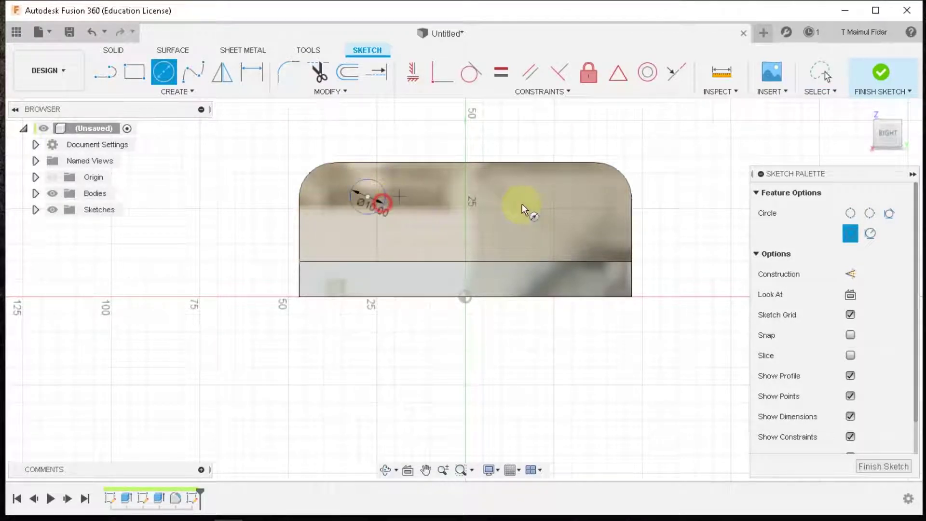
# Step: Draw a second circle about 13.4 mm in diameter near the wall's other upper corner and constrain it equal to the 10 mm circle
pyautogui.click(557, 199)
pyautogui.click(574, 211)
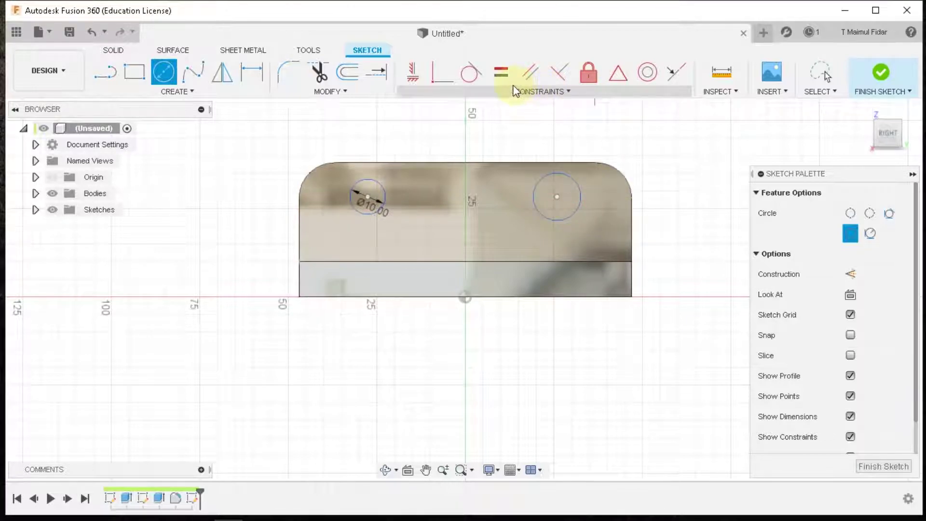
pyautogui.click(501, 73)
pyautogui.click(537, 179)
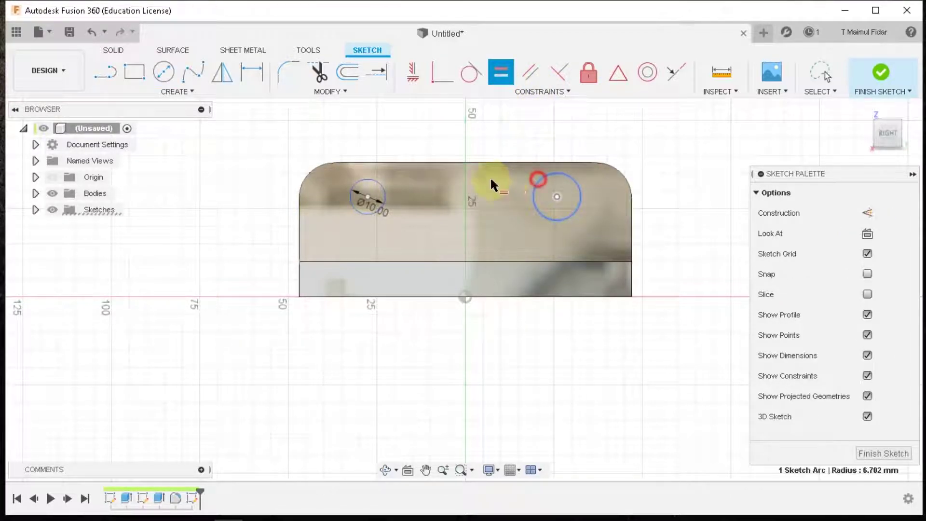
pyautogui.click(380, 186)
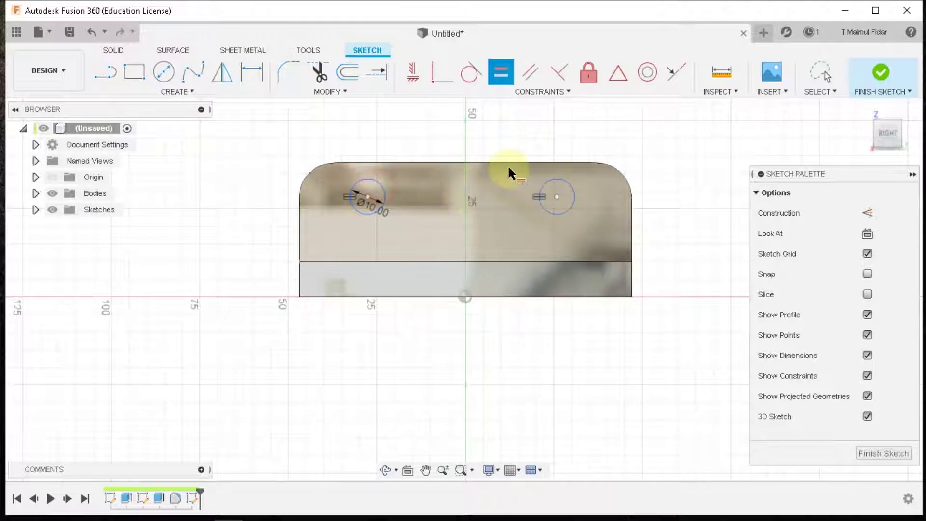
pyautogui.rightClick(555, 140)
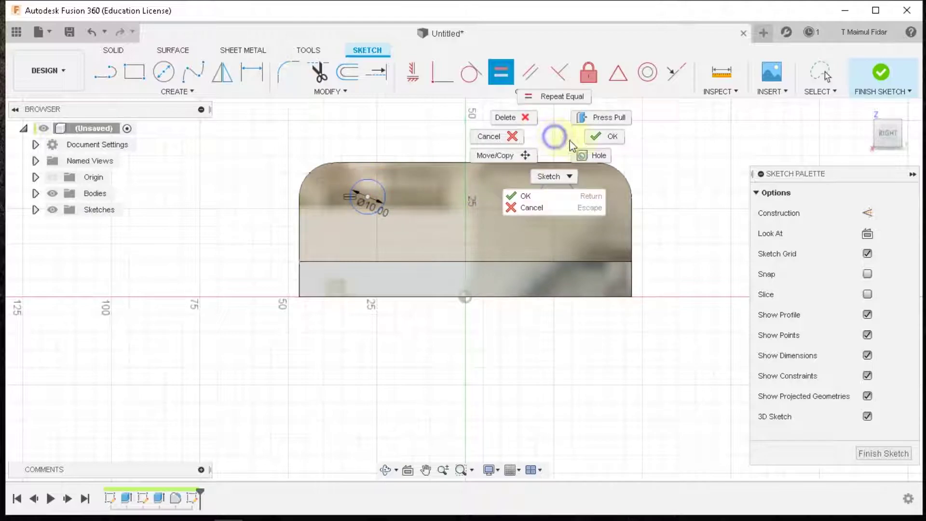
pyautogui.click(605, 143)
# Step: Dimension the horizontal distance from the wall's end edge to the nearest 10 mm circle's center as 25 mm
pyautogui.press('d')
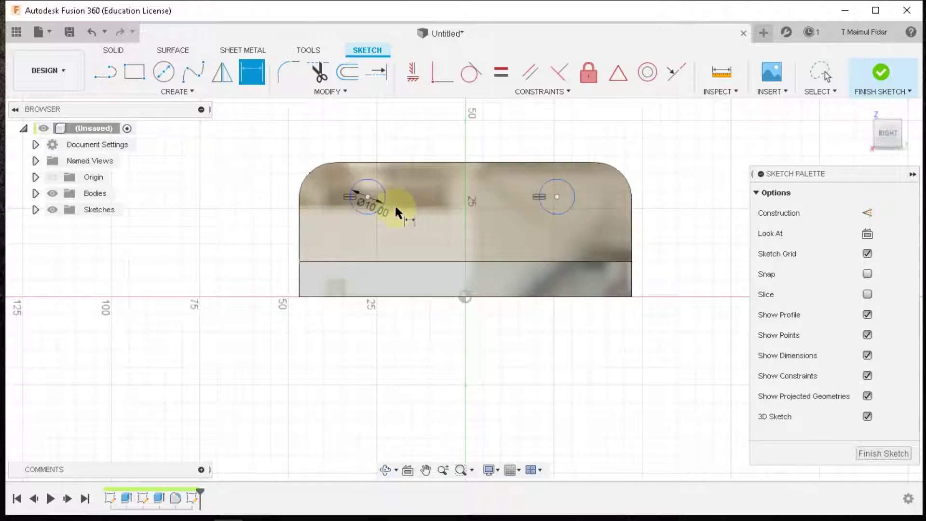
pyautogui.click(384, 193)
pyautogui.click(299, 200)
pyautogui.click(340, 124)
pyautogui.write('25')
pyautogui.press('Return')
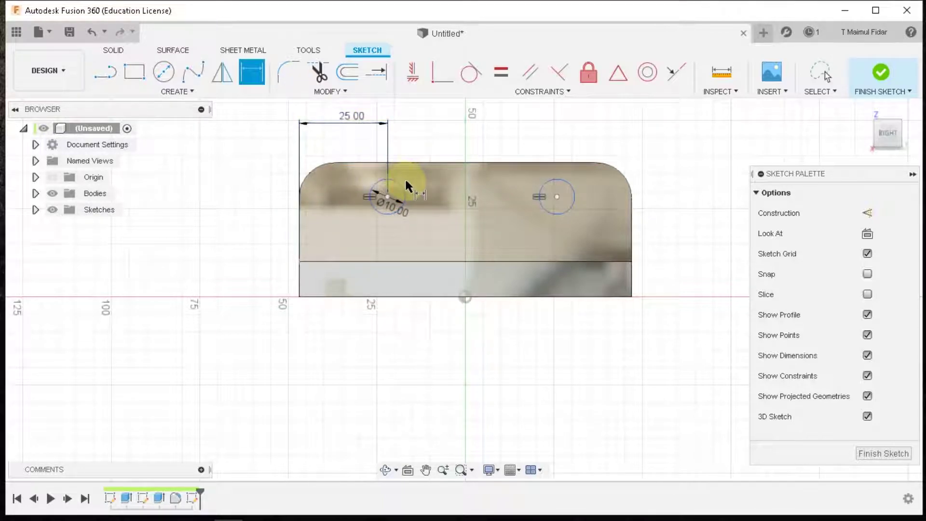
# Step: Set the horizontal center-to-center distance between the two circles to 47 mm
pyautogui.click(404, 186)
pyautogui.click(537, 193)
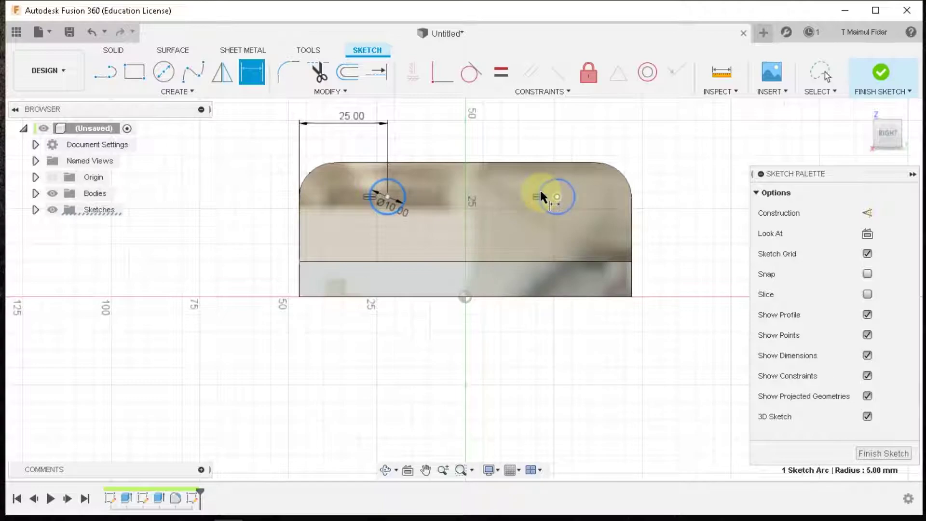
pyautogui.click(460, 121)
pyautogui.write('47')
pyautogui.press('Return')
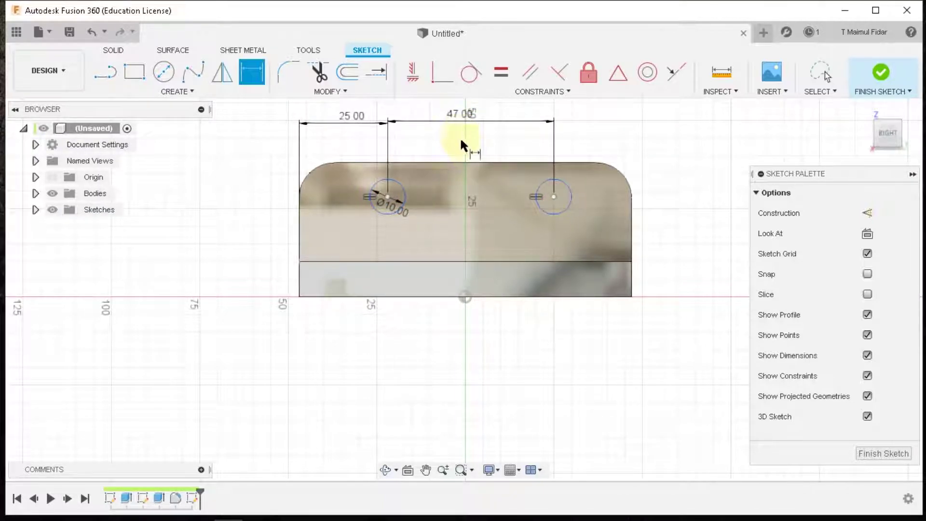
# Step: Dimension the 10 mm circle's center 16 mm above the wall's base line and finish the sketch
pyautogui.click(399, 207)
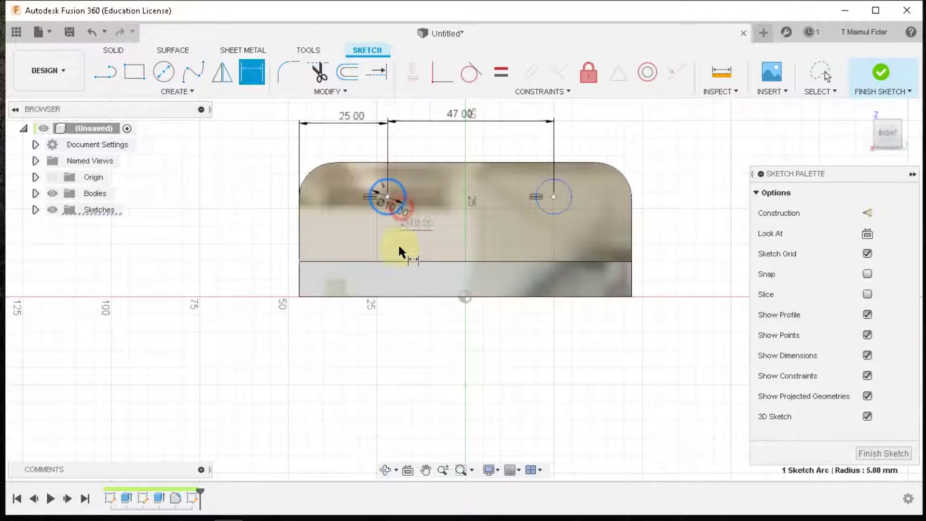
pyautogui.click(402, 261)
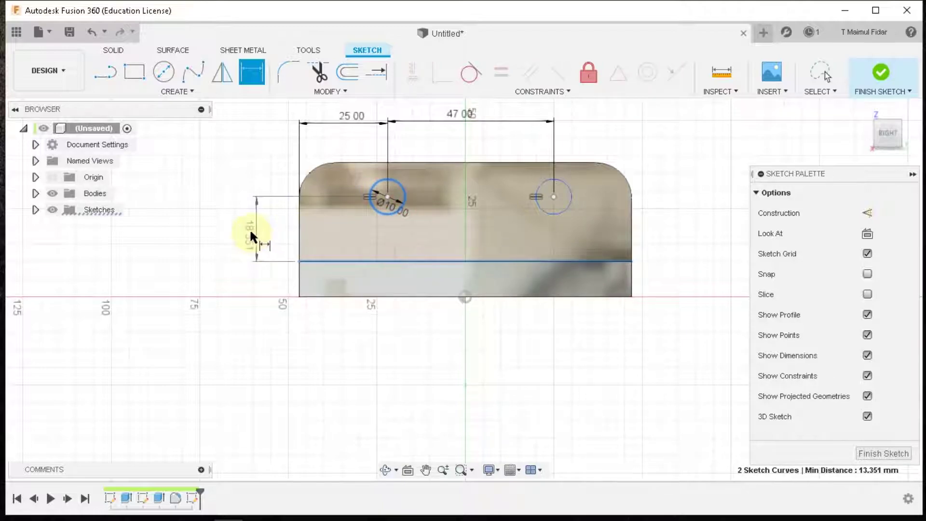
pyautogui.click(251, 233)
pyautogui.press('Return')
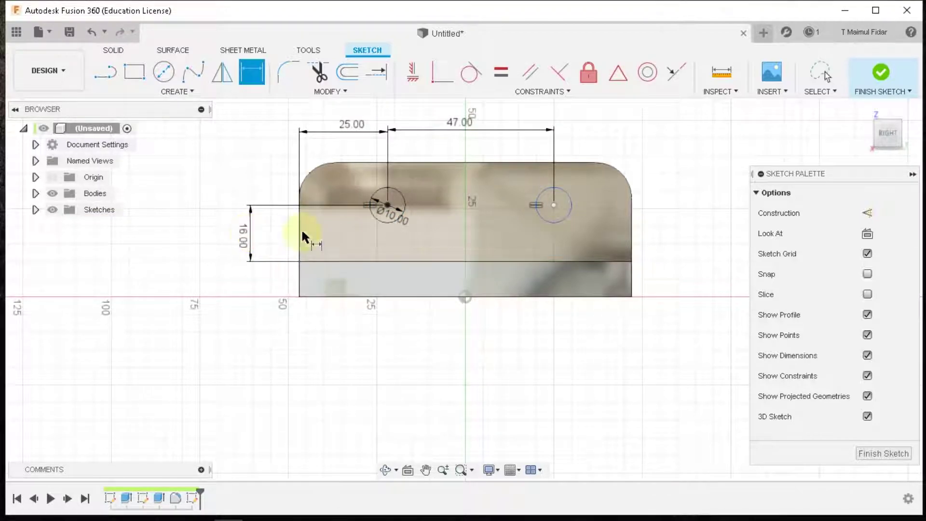
pyautogui.rightClick(649, 144)
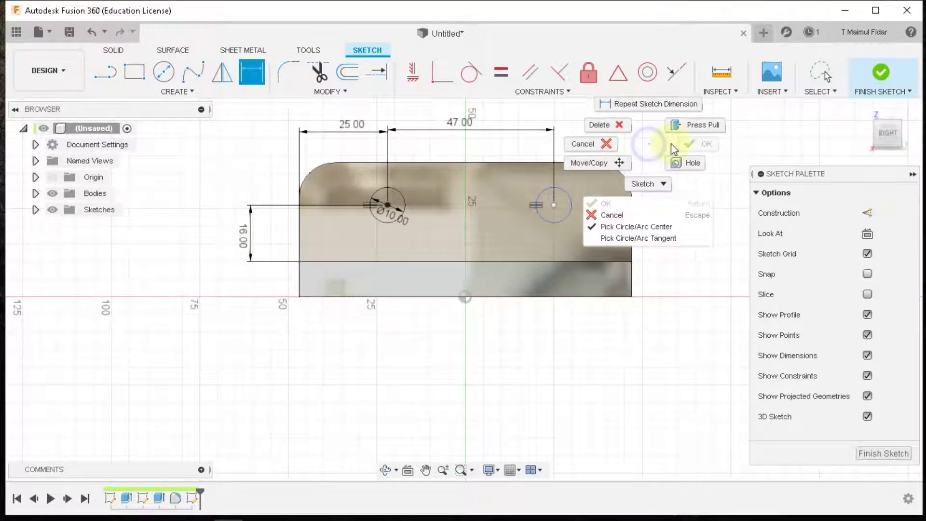
pyautogui.click(584, 144)
pyautogui.click(875, 77)
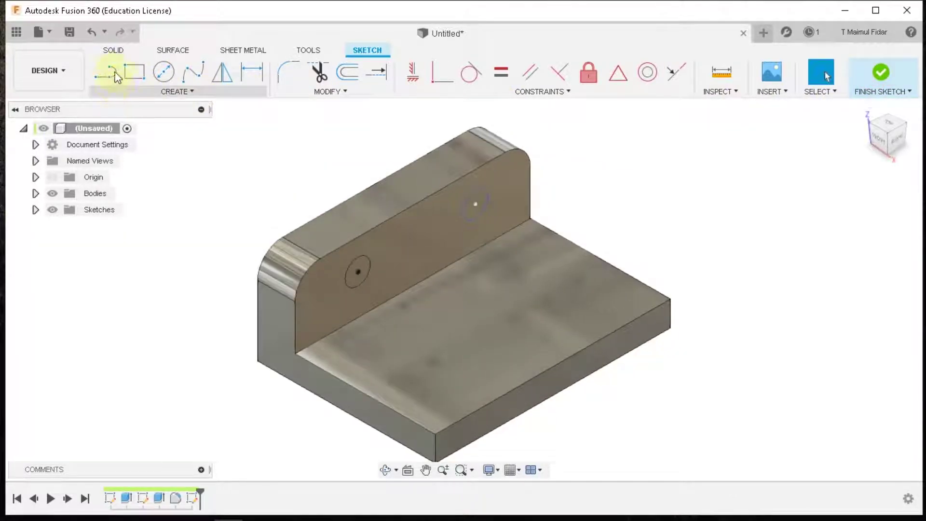
# Step: Extrude both circles as a cut through the upright wall, with extent All and the direction flipped
pyautogui.click(112, 53)
pyautogui.click(135, 73)
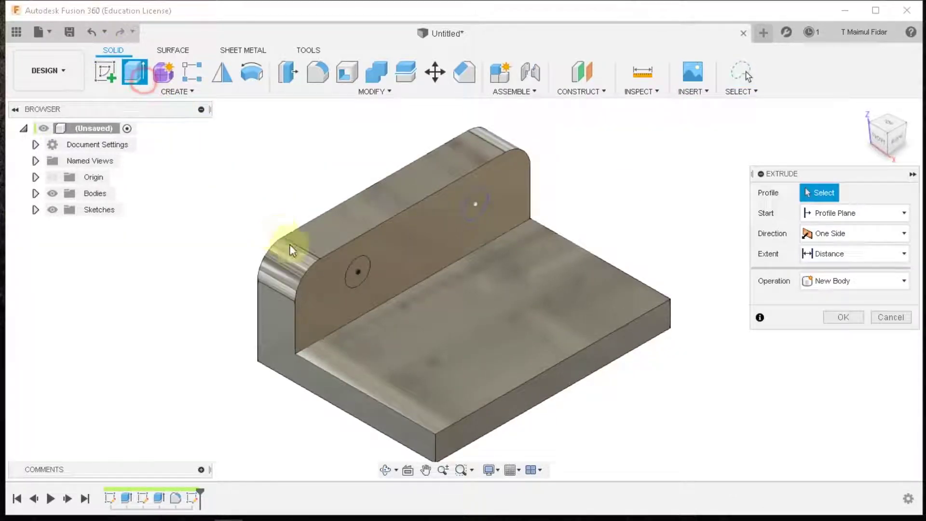
pyautogui.click(358, 270)
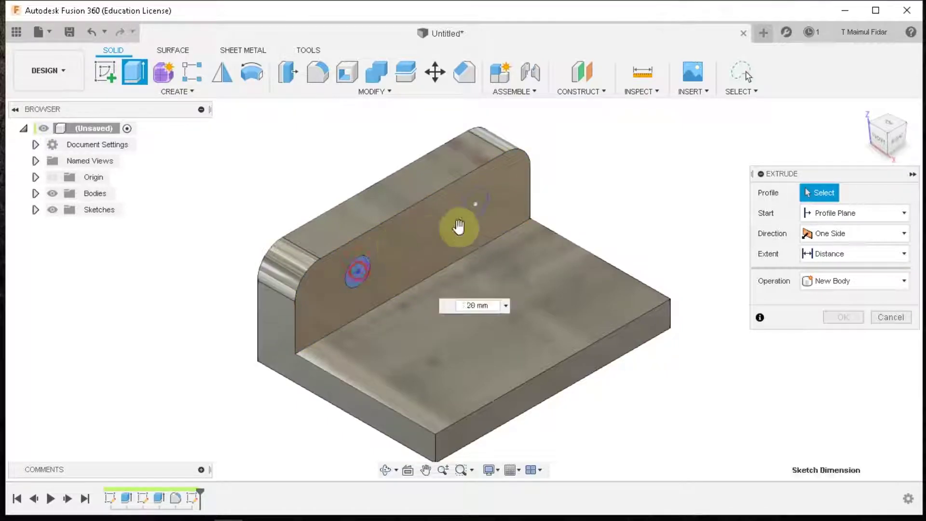
pyautogui.click(479, 215)
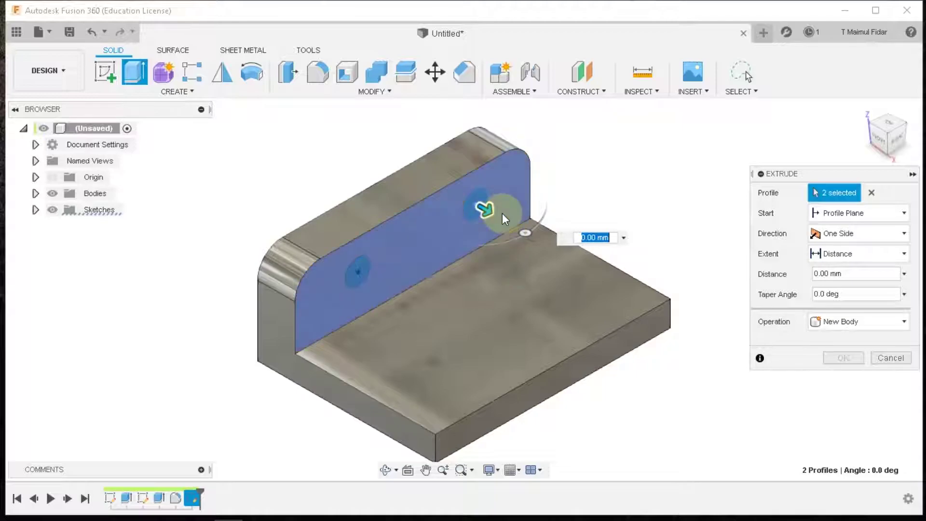
pyautogui.click(838, 258)
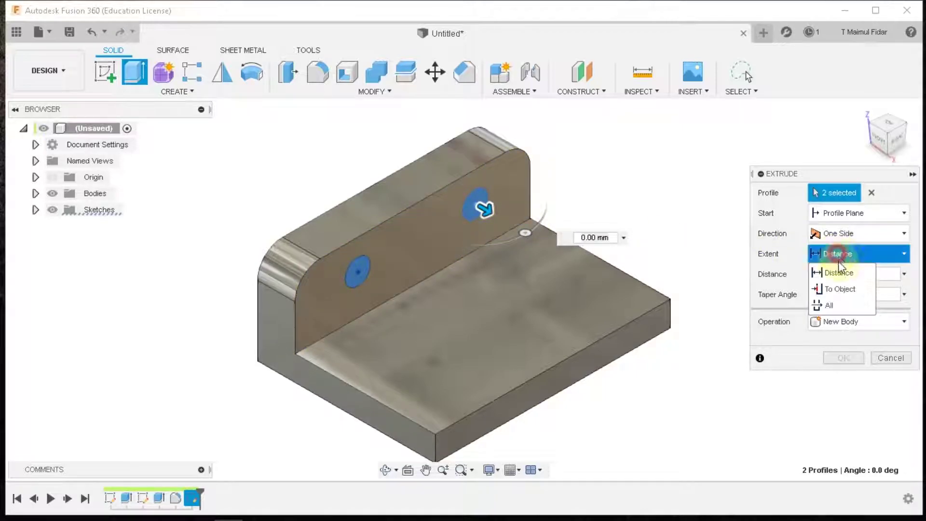
pyautogui.click(837, 302)
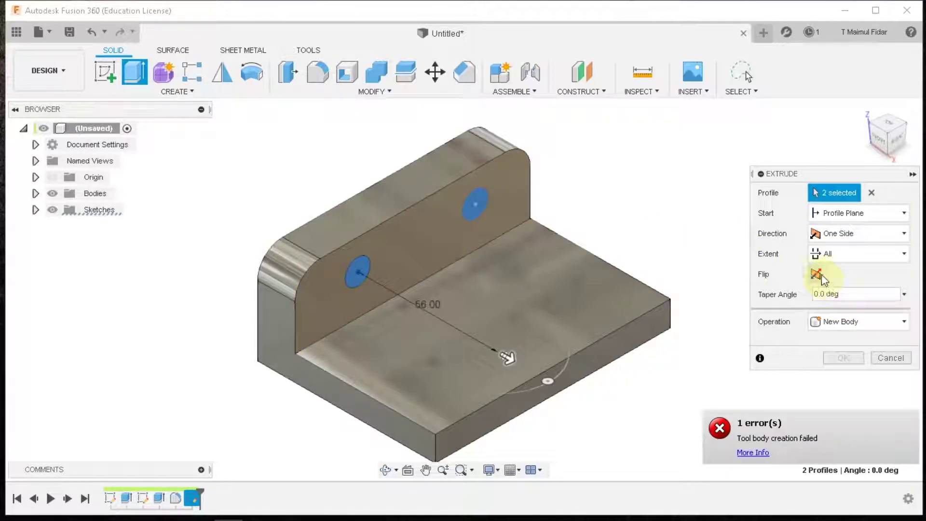
pyautogui.click(819, 275)
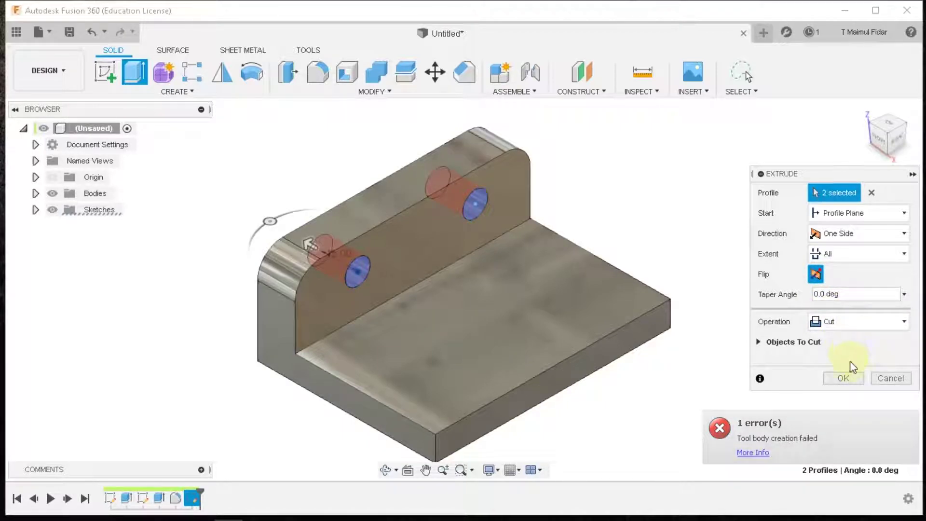
pyautogui.click(848, 380)
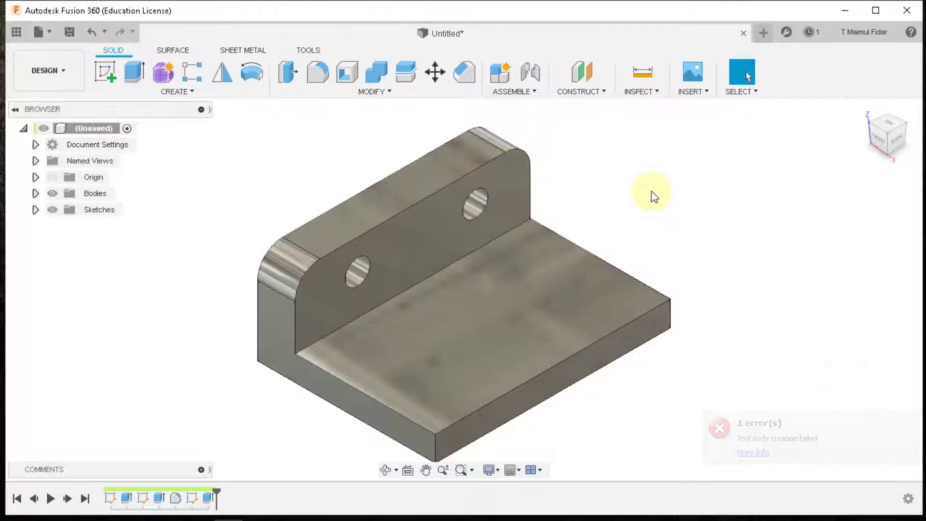
# Step: Create an offset plane at -5 mm from the base plate's long side face opposite the wall
pyautogui.scroll(-2, 654, 196)
pyautogui.scroll(-1, 653, 195)
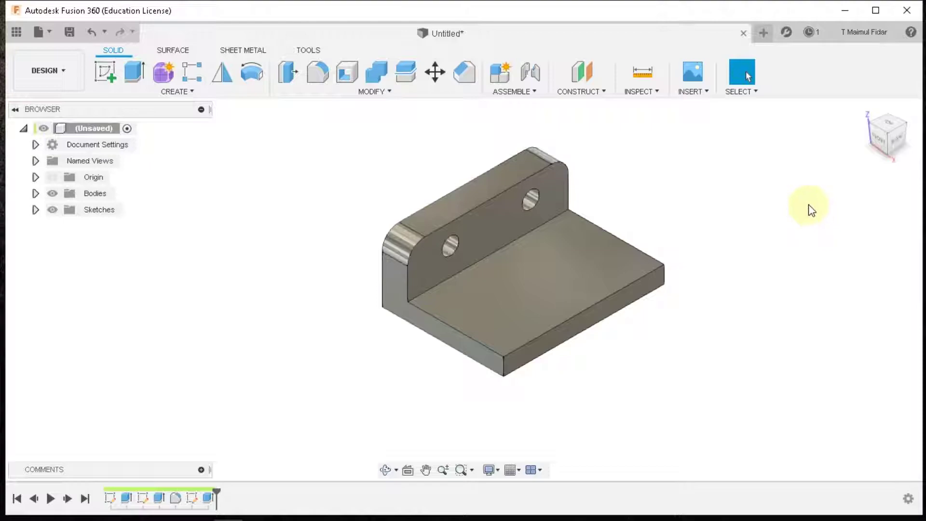
pyautogui.click(614, 305)
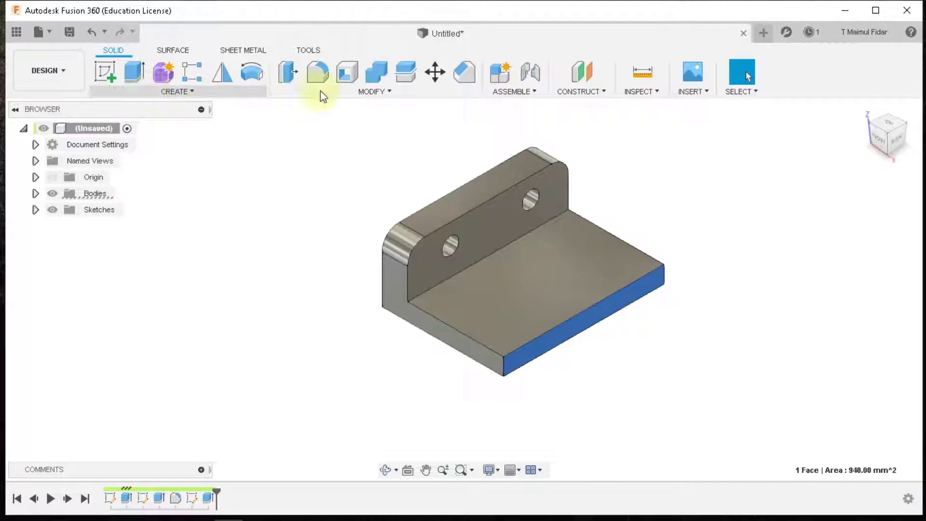
pyautogui.click(582, 72)
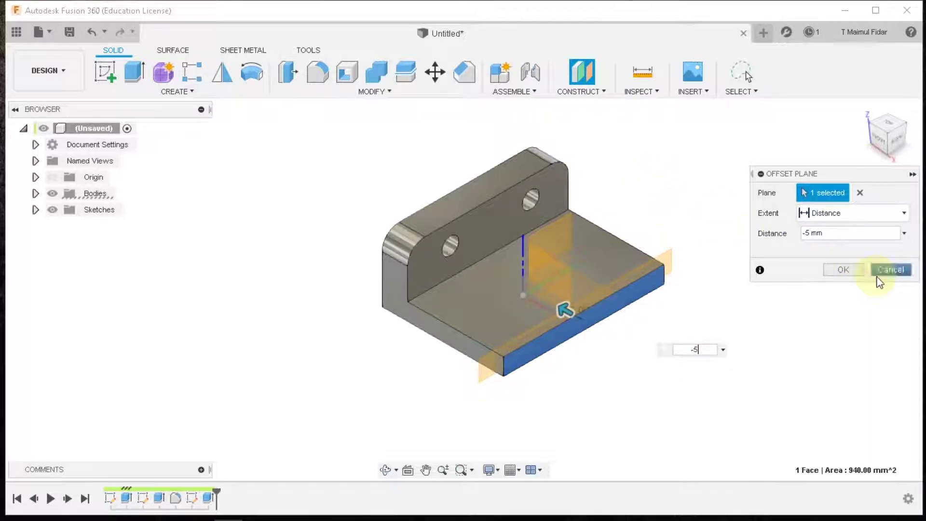
pyautogui.click(852, 269)
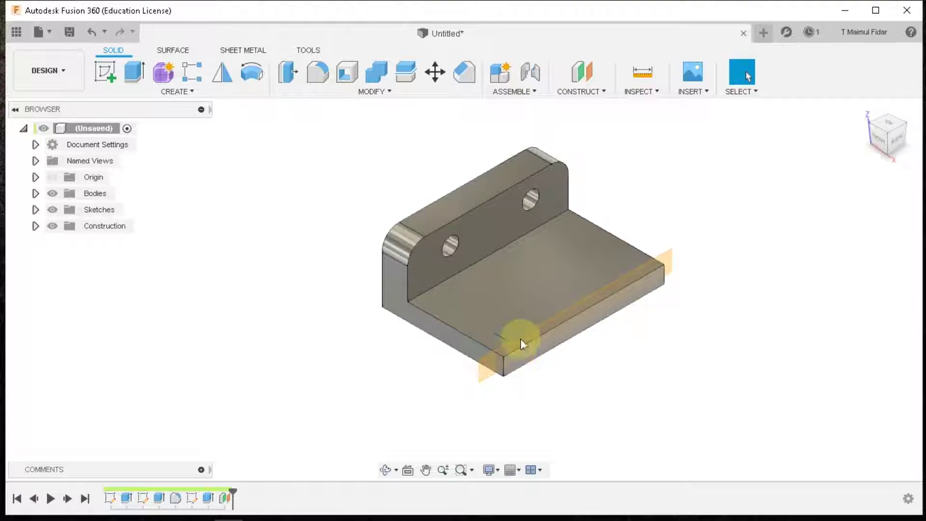
# Step: Start a sketch on the offset plane and draw a 30 mm diameter circle below the base plate
pyautogui.click(487, 369)
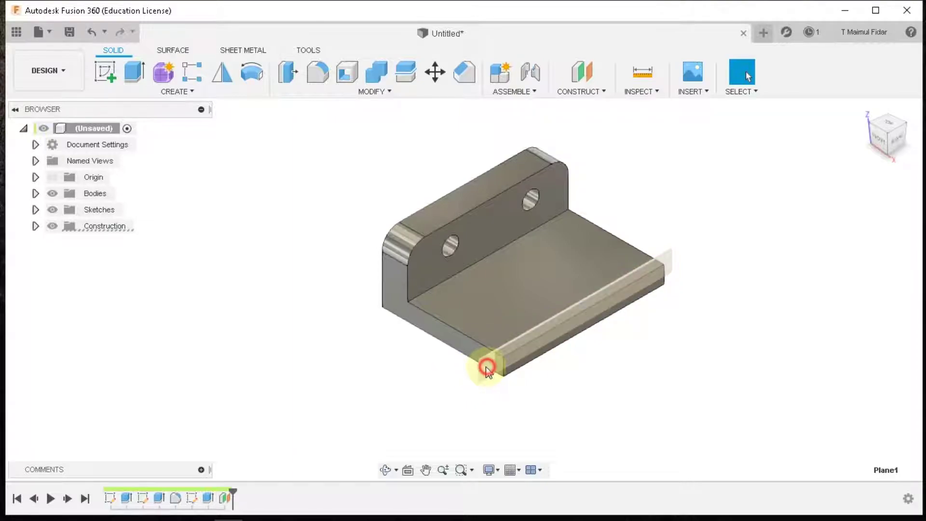
pyautogui.click(116, 79)
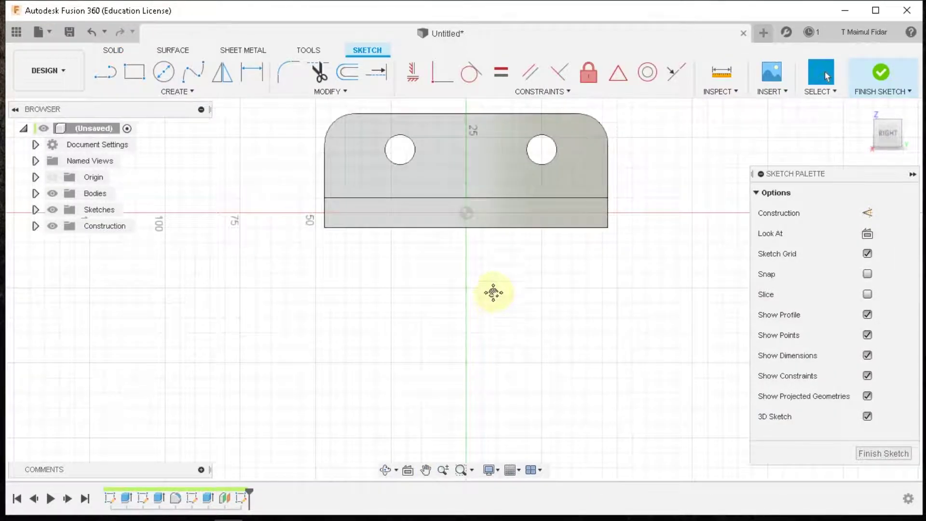
pyautogui.press('c')
pyautogui.click(432, 244)
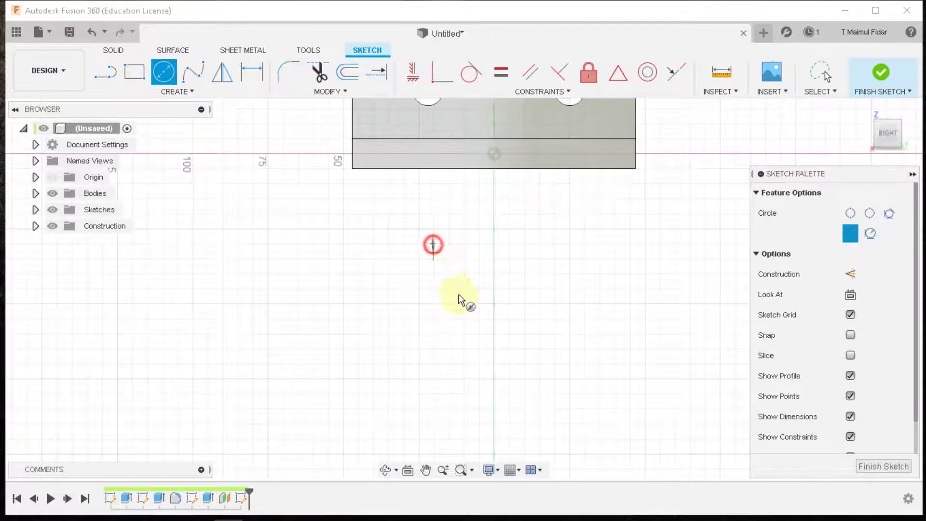
pyautogui.write('30')
pyautogui.click(483, 300)
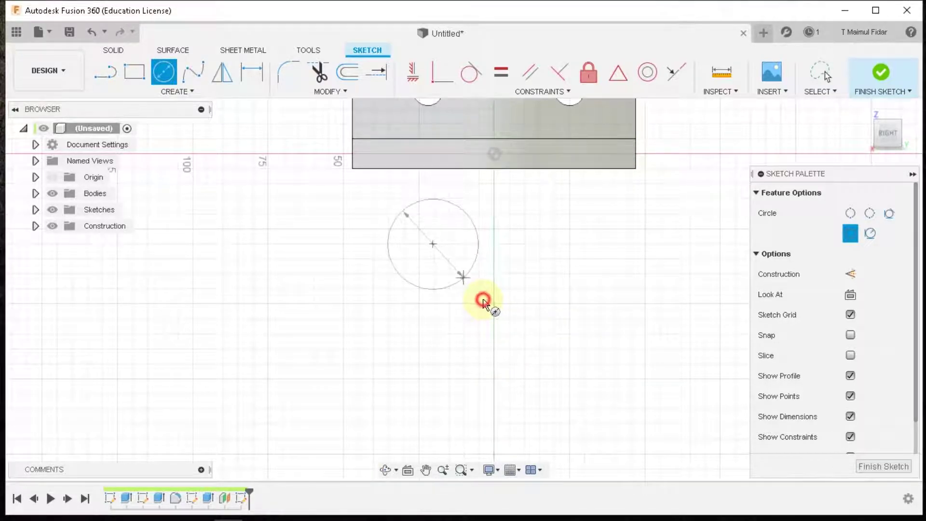
# Step: Draw a 66 mm diameter circle concentric with the 30 mm circle
pyautogui.click(434, 245)
pyautogui.write('6')
pyautogui.click(513, 301)
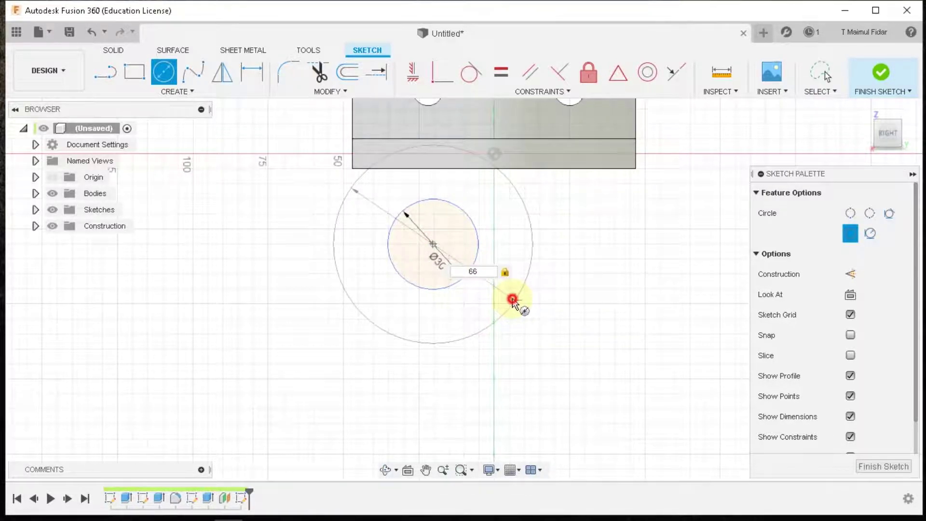
pyautogui.rightClick(609, 281)
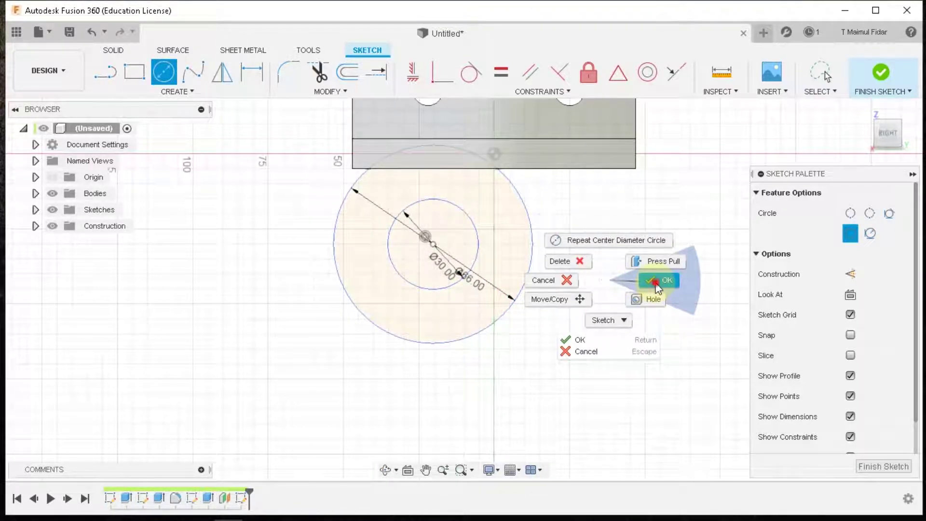
# Step: Dimension the vertical distance from the base plate's bottom edge to the centre of the concentric circles as 43 mm
pyautogui.click(656, 283)
pyautogui.moveTo(615, 214); pyautogui.dragTo(614, 237, button='middle')
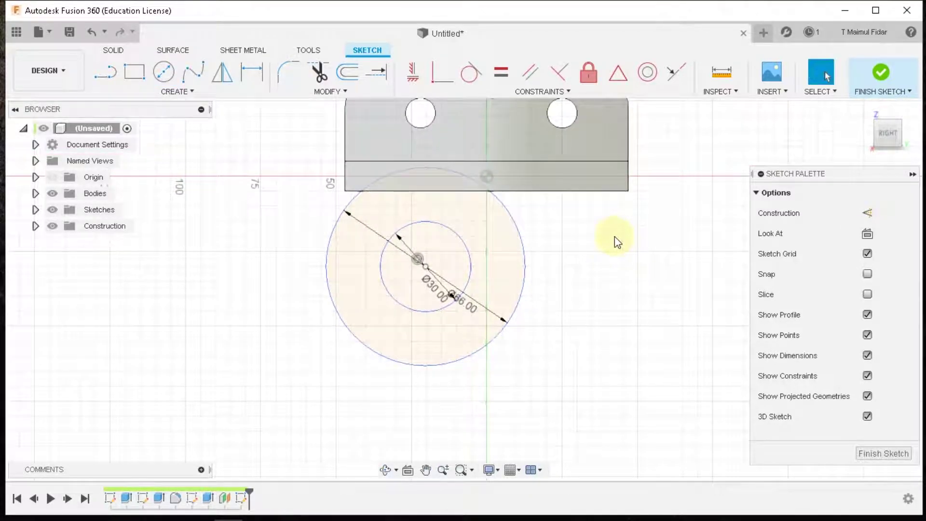
pyautogui.press('d')
pyautogui.click(527, 266)
pyautogui.click(544, 189)
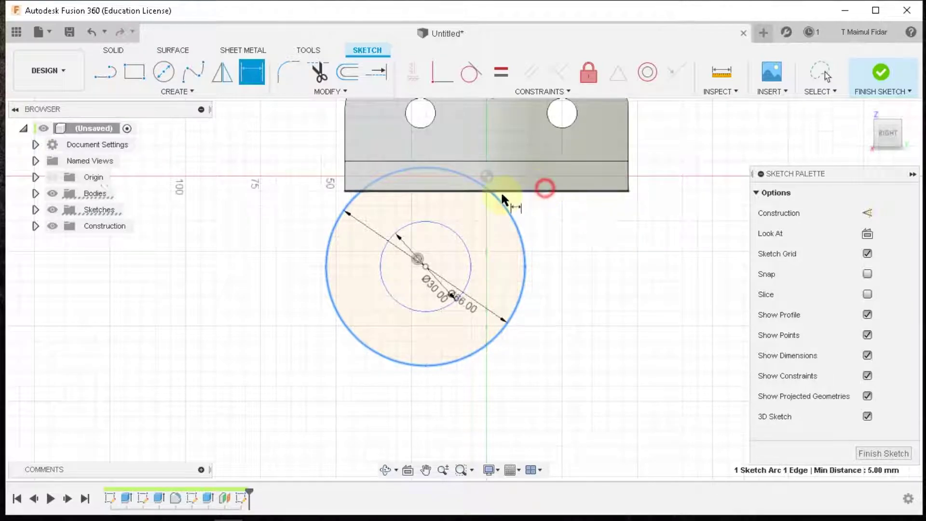
pyautogui.click(289, 207)
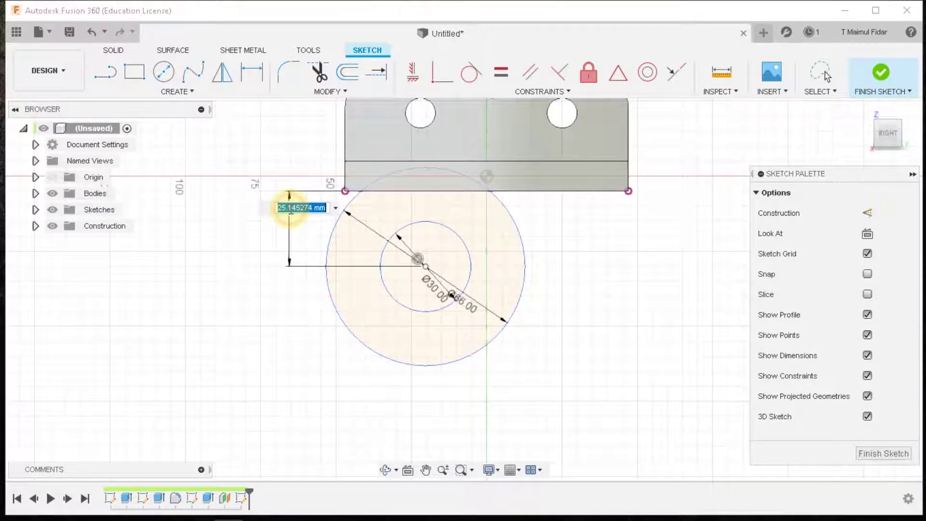
pyautogui.write('43')
pyautogui.press('Return')
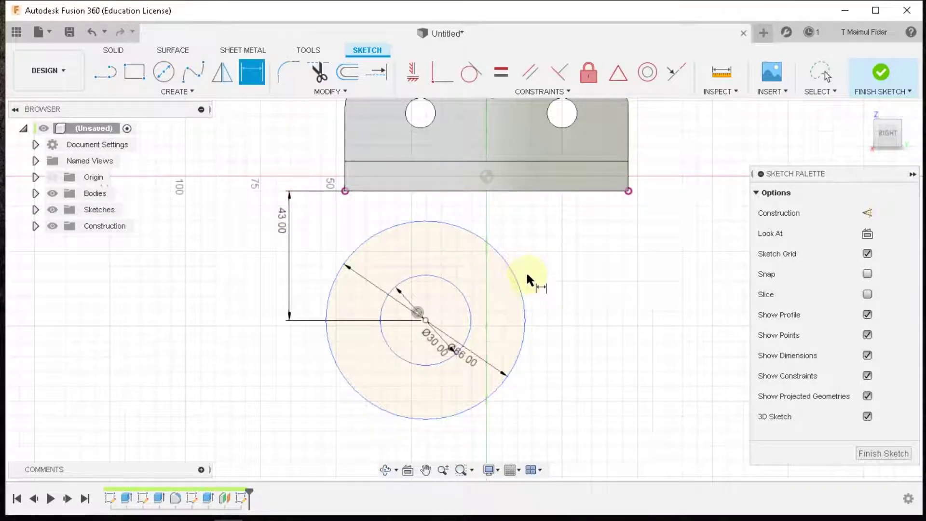
# Step: Dimension the horizontal distance from the plate's vertical side edge to the circles' centre as 25 mm
pyautogui.scroll(-2, 464, 288)
pyautogui.click(460, 283)
pyautogui.click(365, 162)
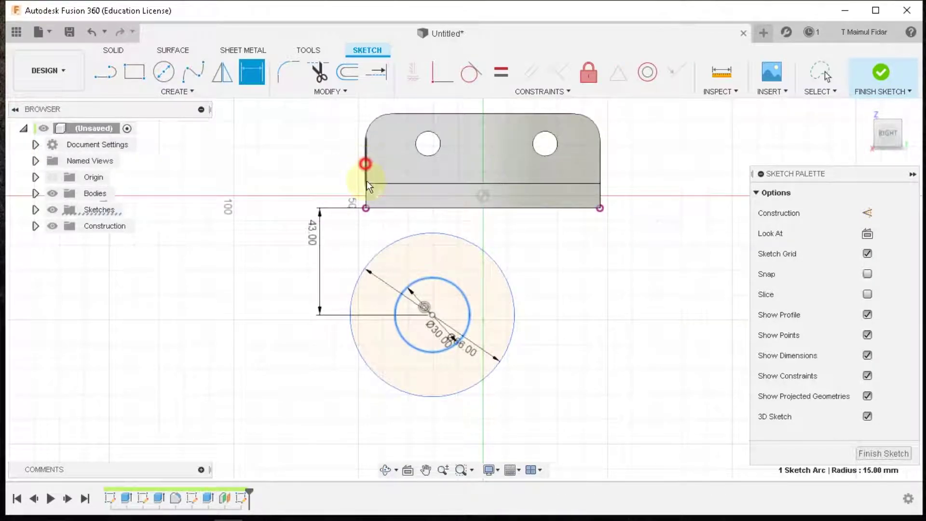
pyautogui.click(433, 423)
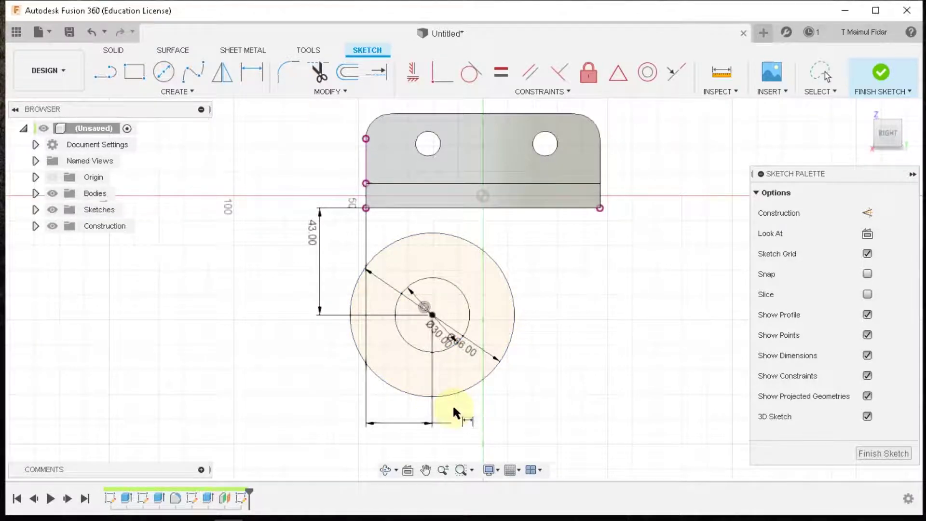
pyautogui.write('25')
pyautogui.press('Return')
pyautogui.rightClick(691, 271)
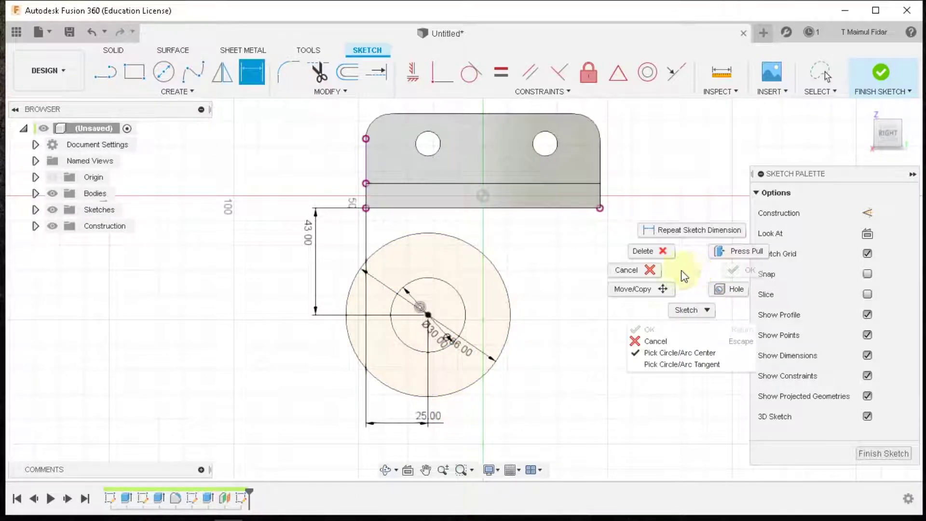
pyautogui.click(636, 270)
# Step: Draw a line from the base plate's far bottom corner, tangent to the 66 mm circle
pyautogui.scroll(1, 495, 299)
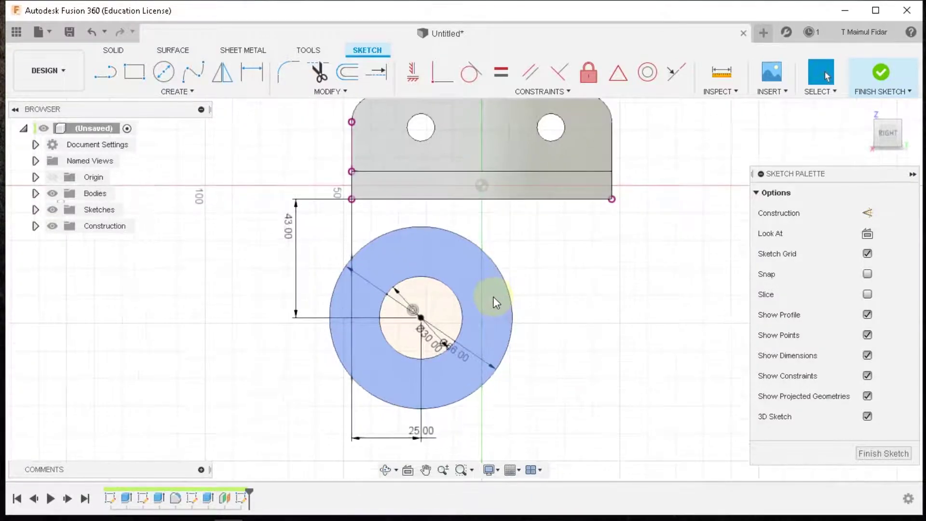
pyautogui.press('l')
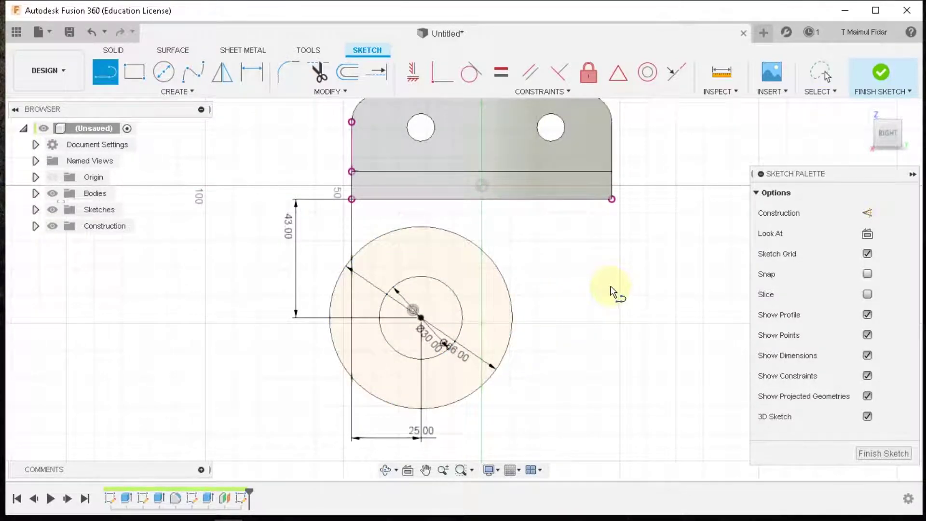
pyautogui.click(612, 199)
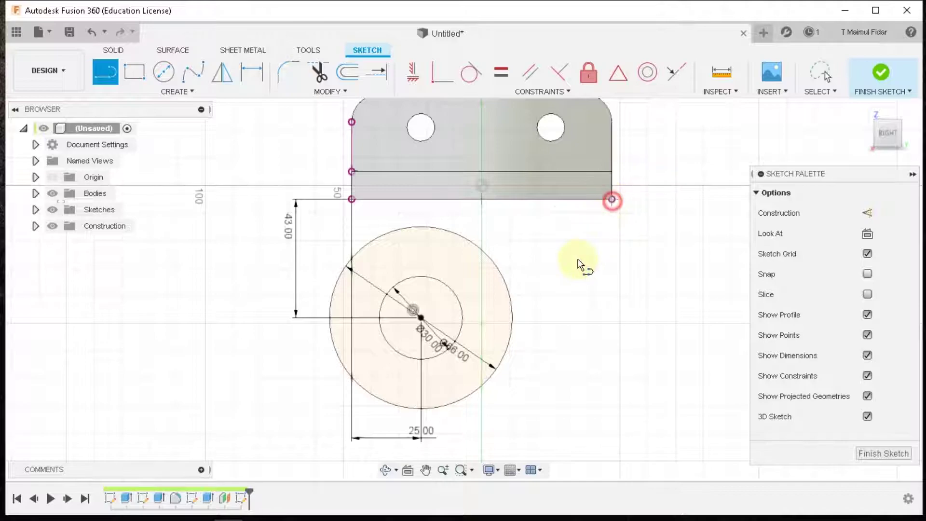
pyautogui.doubleClick(496, 367)
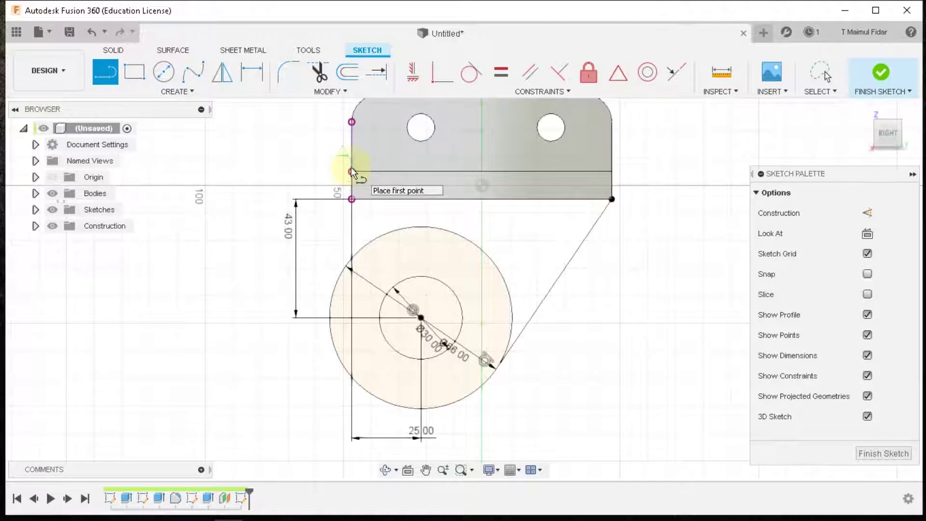
# Step: Draw a vertical line from the base plate's other bottom corner down into the 66 mm circle
pyautogui.click(350, 199)
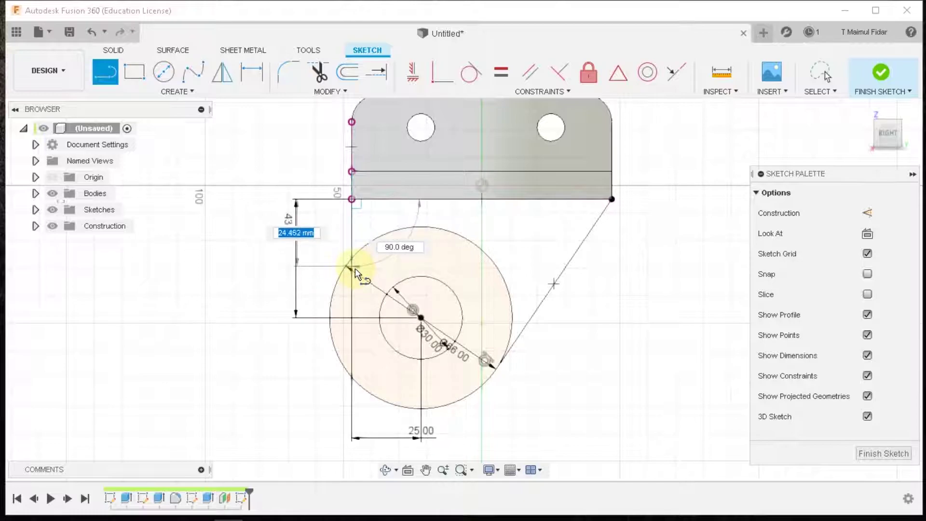
pyautogui.click(355, 295)
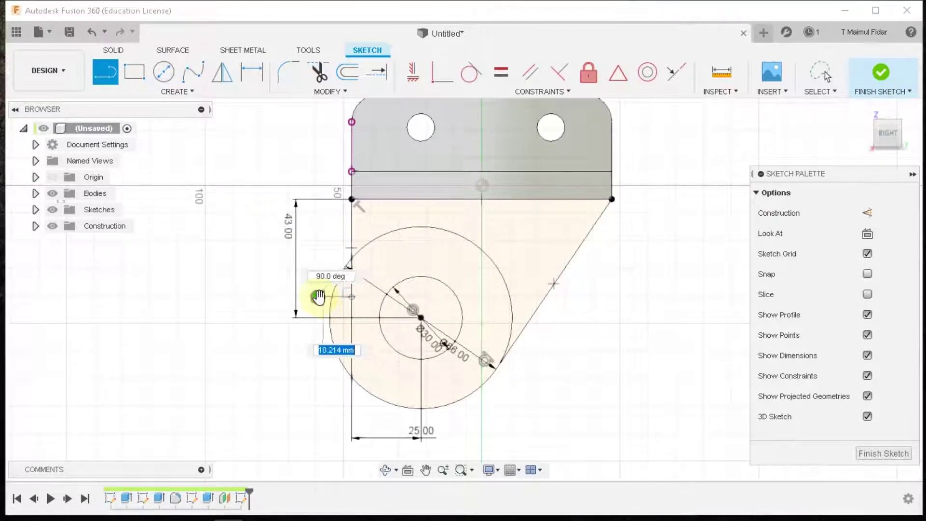
pyautogui.click(316, 296)
# Step: Trim the portion of the vertical line that lies inside the 66 mm circle
pyautogui.scroll(5, 334, 306)
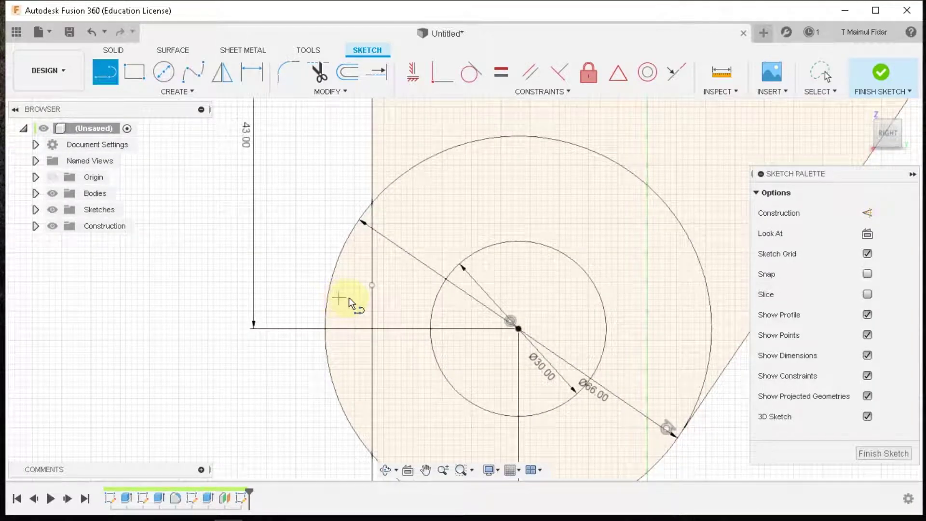
pyautogui.press('t')
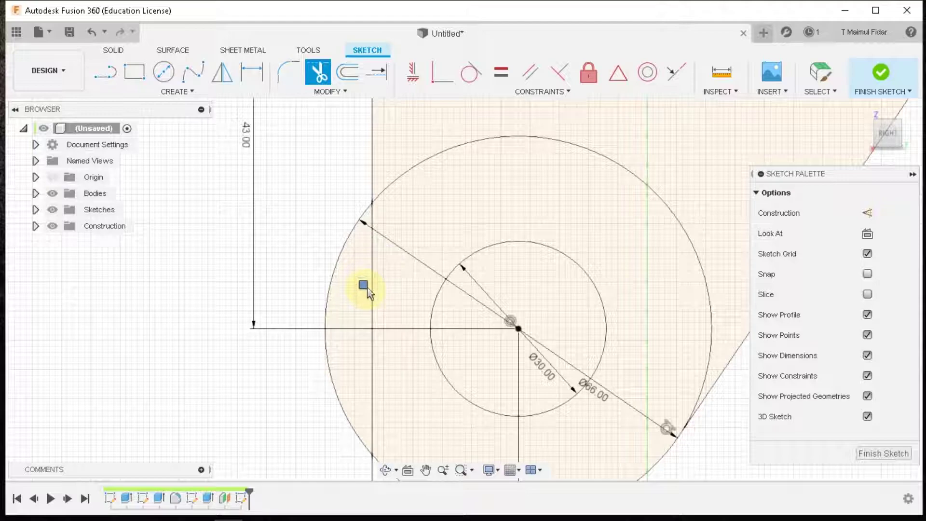
pyautogui.scroll(-5, 422, 258)
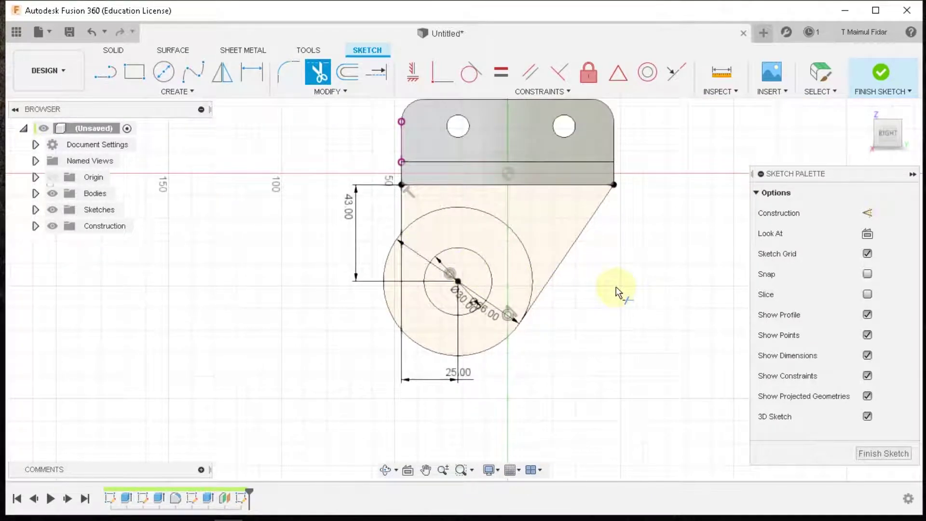
pyautogui.rightClick(616, 288)
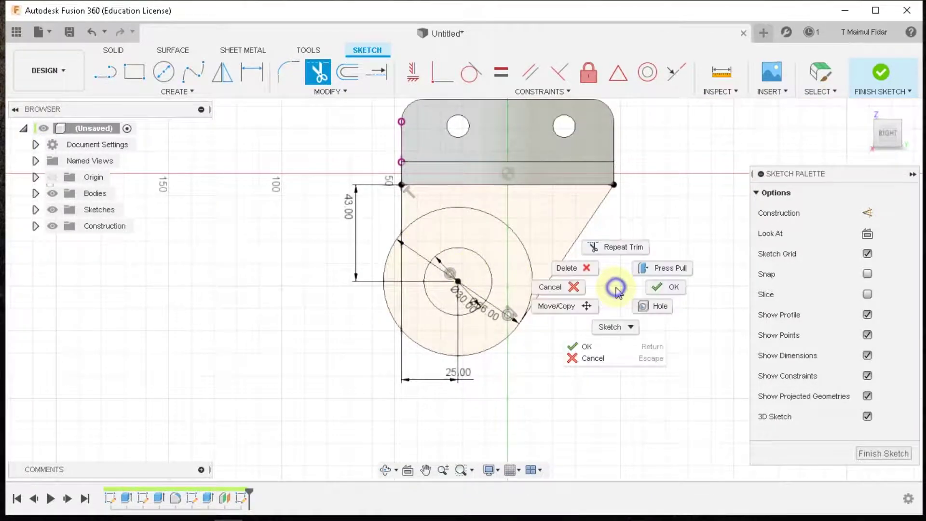
pyautogui.click(572, 287)
# Step: Draw a line along the base plate's bottom edge connecting its two corners
pyautogui.press('l')
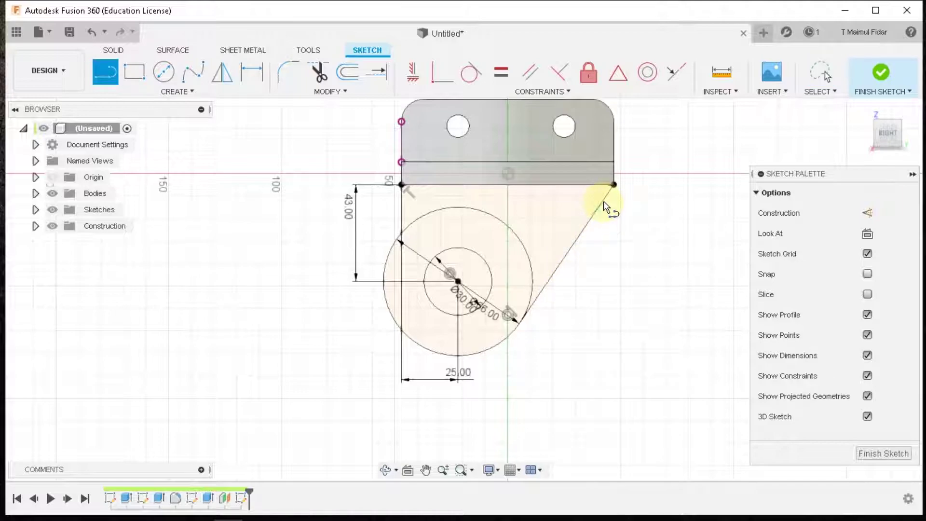
pyautogui.click(614, 185)
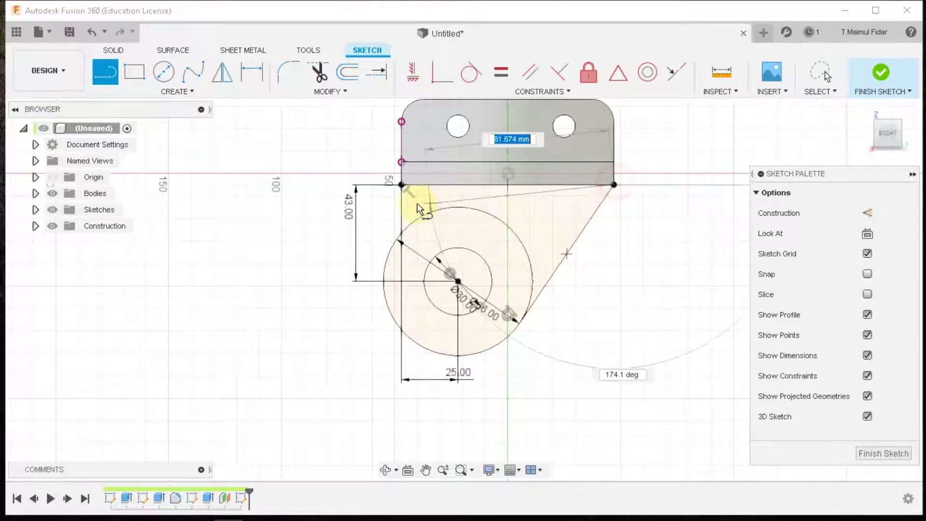
pyautogui.click(402, 188)
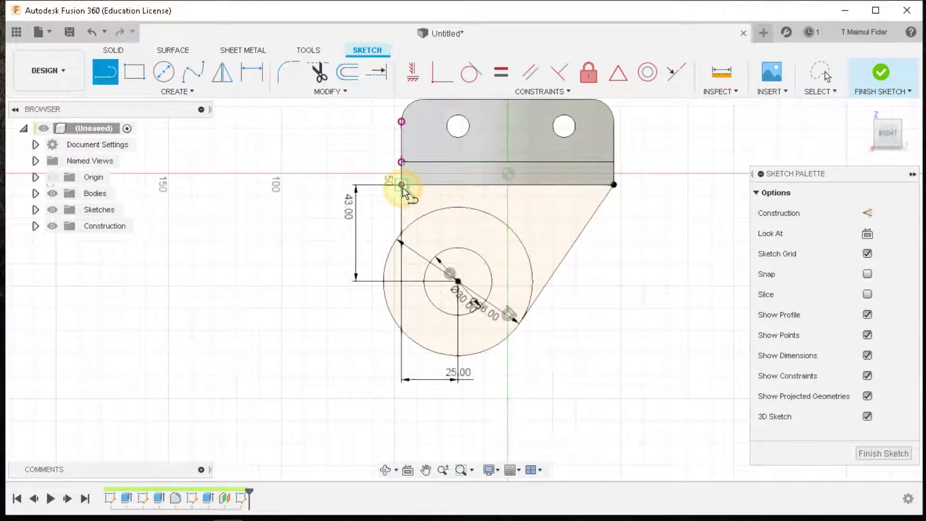
pyautogui.rightClick(612, 291)
pyautogui.click(655, 292)
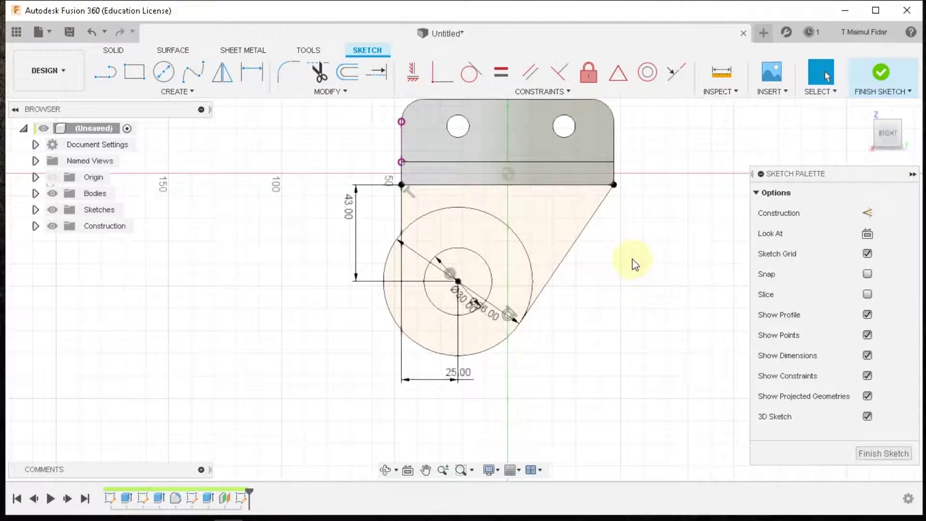
# Step: Extrude the ring between the two circles by -63 mm as a new body
pyautogui.scroll(-2, 634, 264)
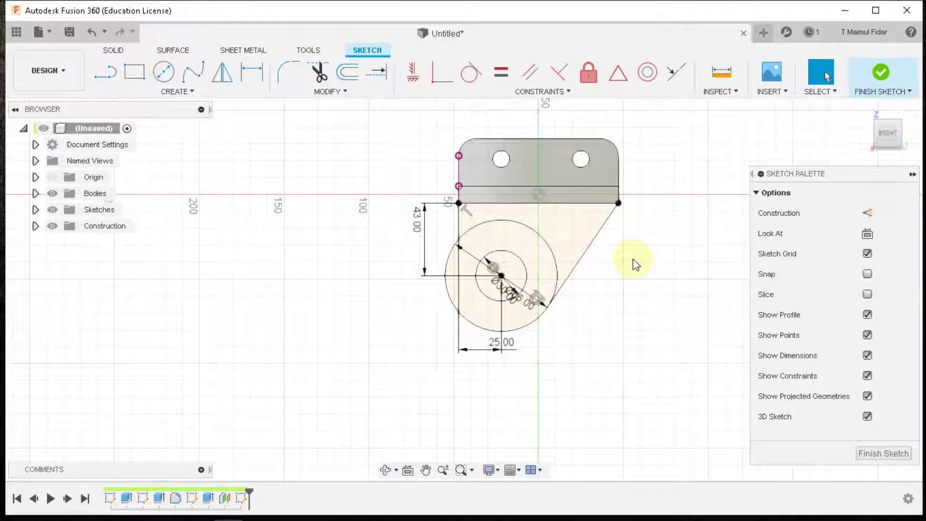
pyautogui.press('e')
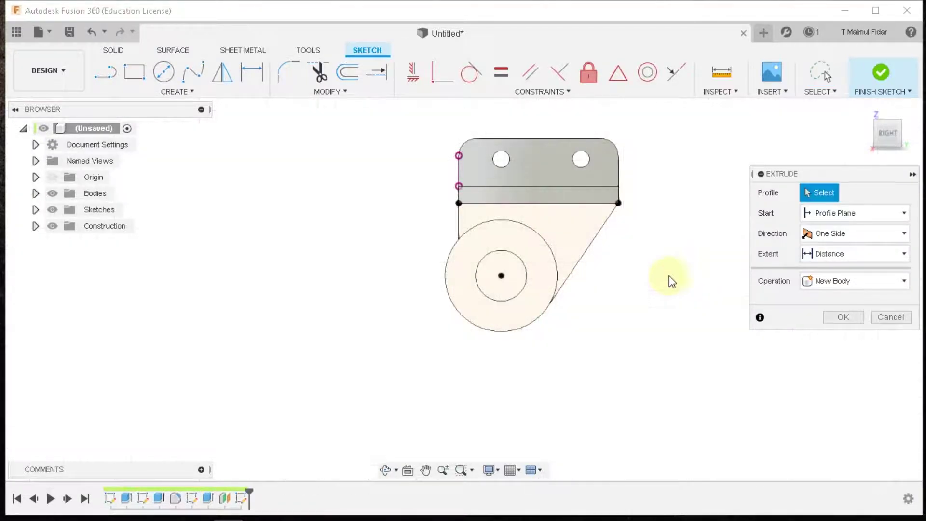
pyautogui.click(863, 109)
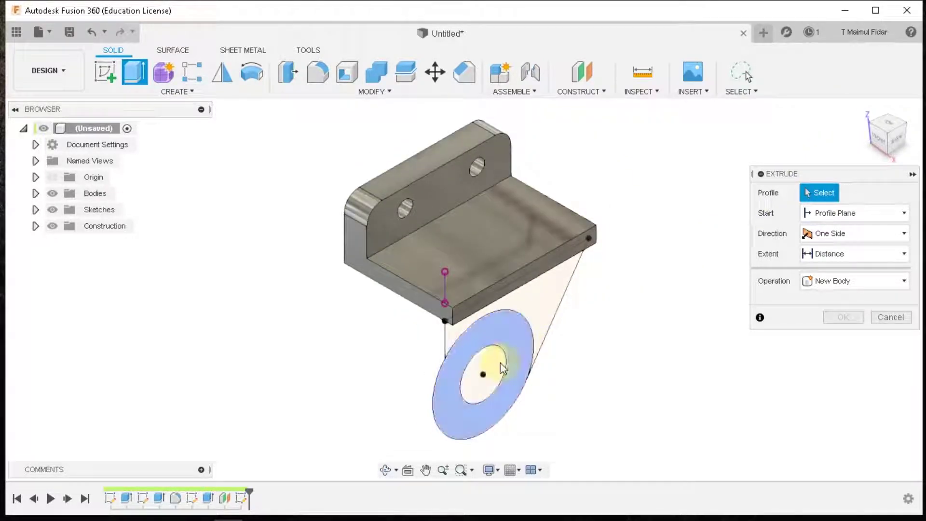
pyautogui.click(486, 328)
pyautogui.scroll(-1, 646, 262)
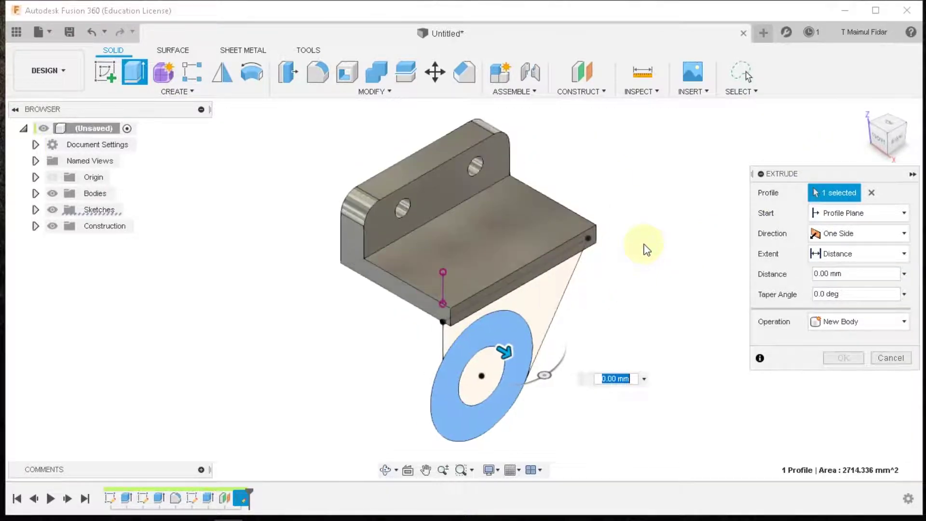
pyautogui.write('-63')
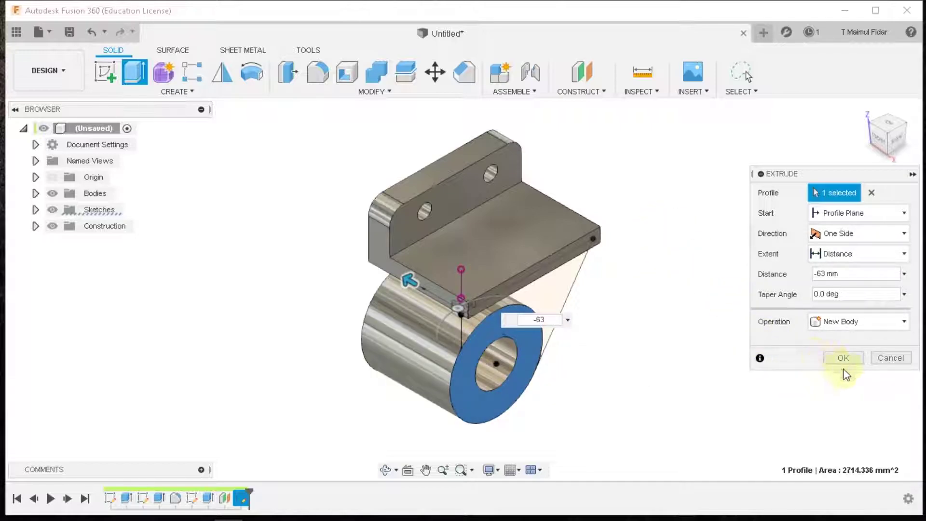
pyautogui.click(854, 360)
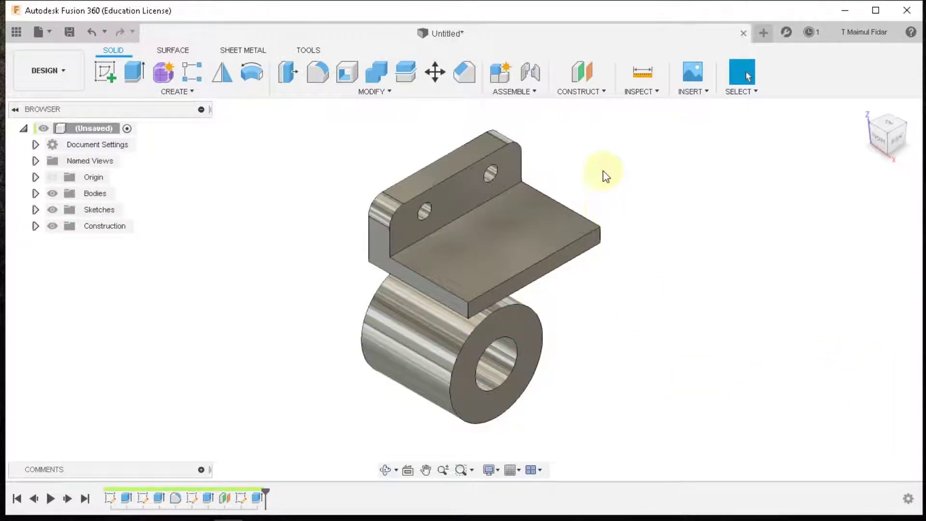
# Step: Create a tangent plane at 0 degrees on the cylinder's outer face
pyautogui.click(590, 92)
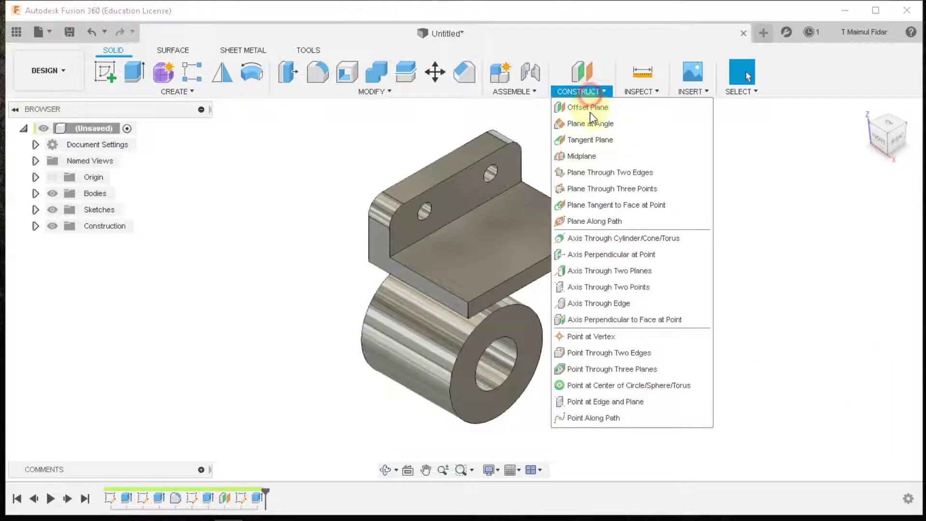
pyautogui.click(592, 140)
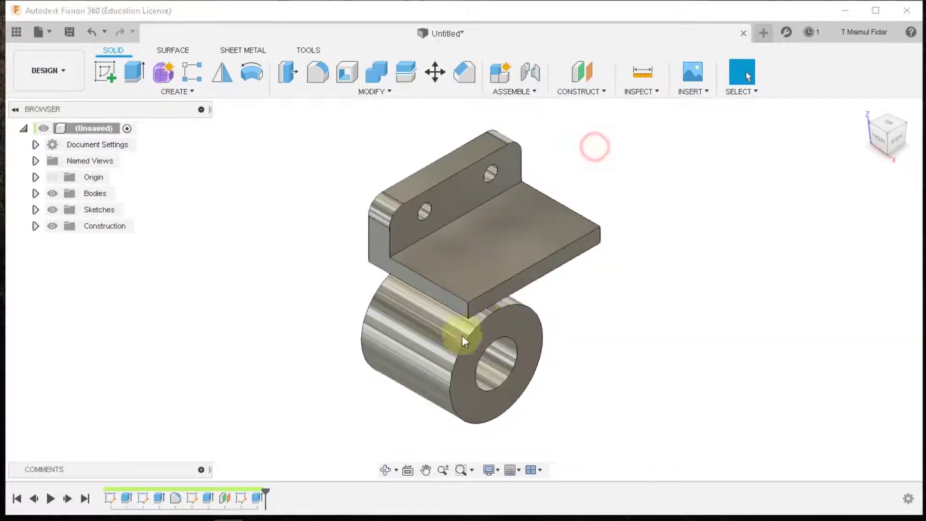
pyautogui.click(396, 367)
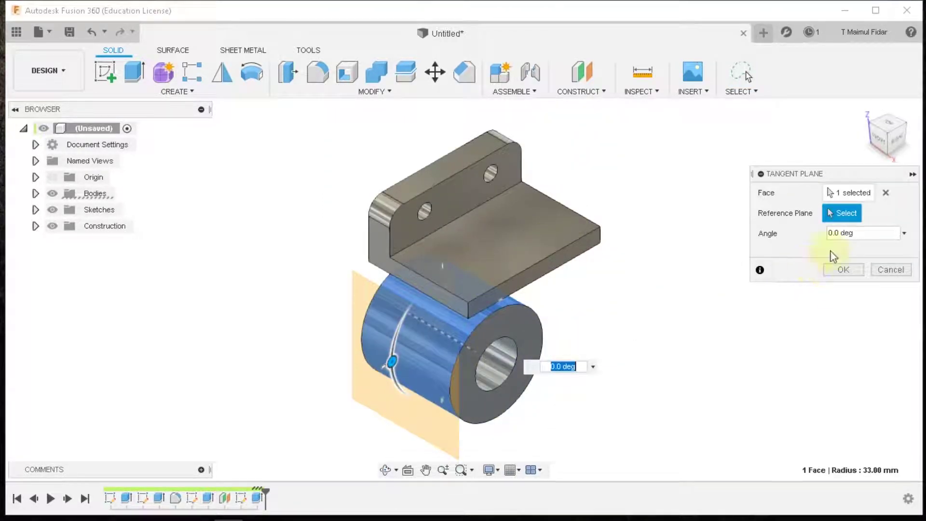
pyautogui.click(841, 272)
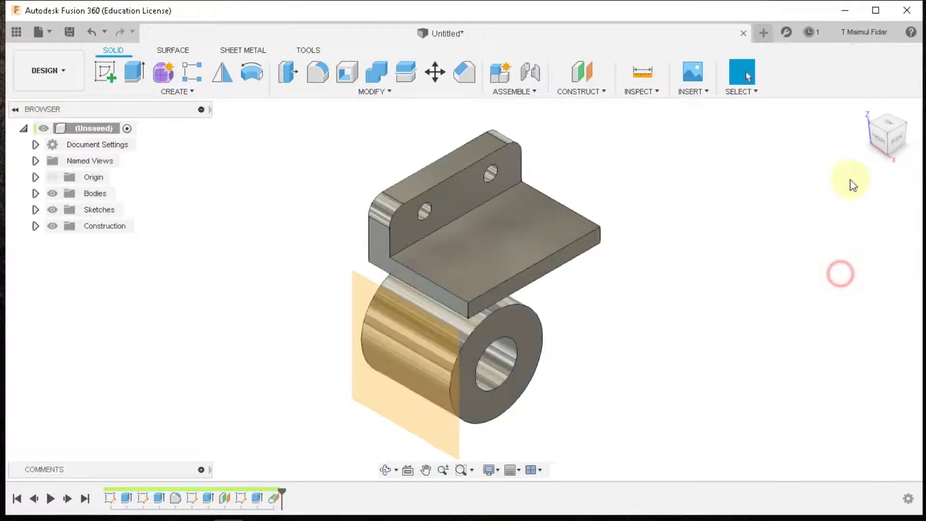
# Step: Start a sketch on the tangent plane, seen from the front
pyautogui.click(873, 137)
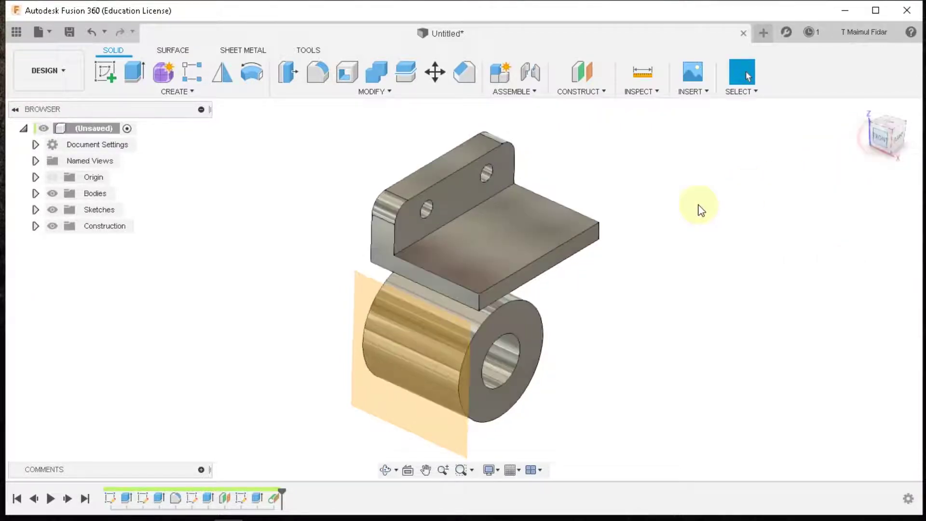
pyautogui.click(489, 285)
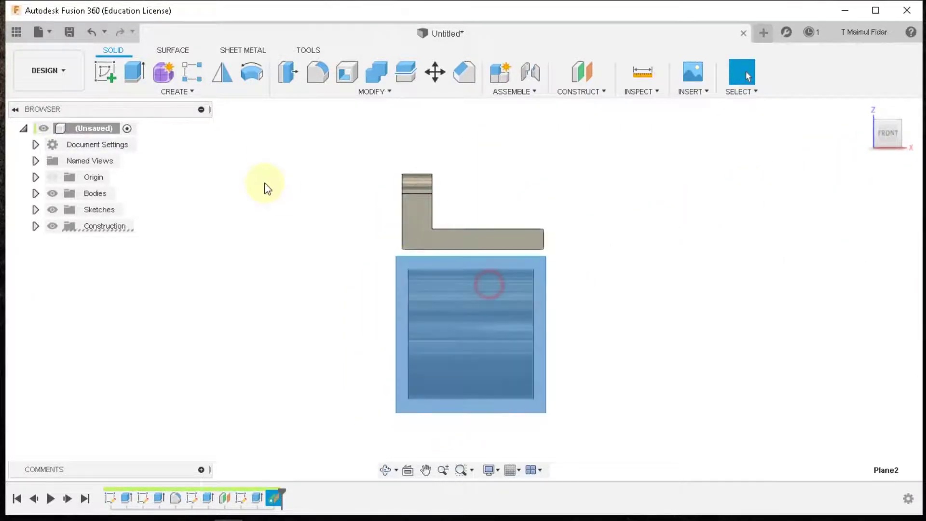
pyautogui.click(105, 71)
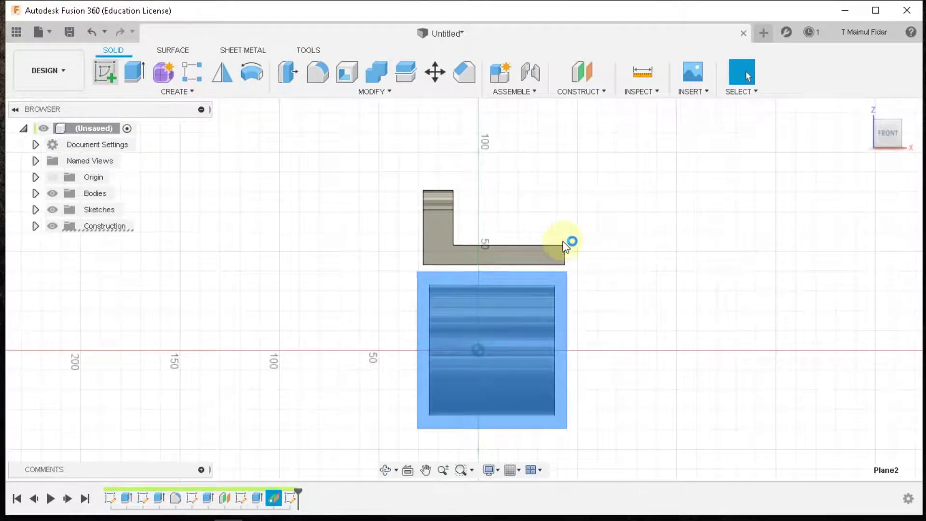
pyautogui.moveTo(603, 219); pyautogui.dragTo(578, 148, button='middle')
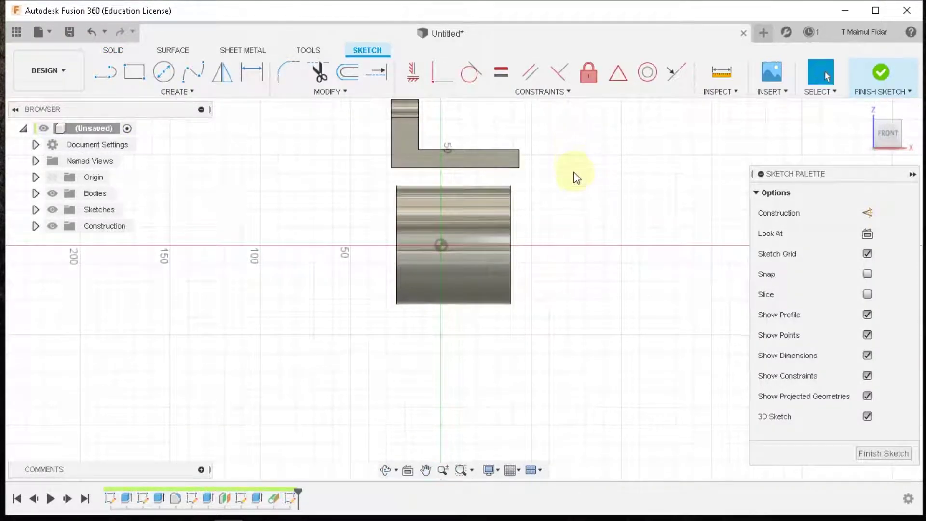
# Step: Sketch a rectangle about 36 mm wide across the middle of the cylinder, extending past its upper and lower edges
pyautogui.scroll(1, 521, 205)
pyautogui.press('r')
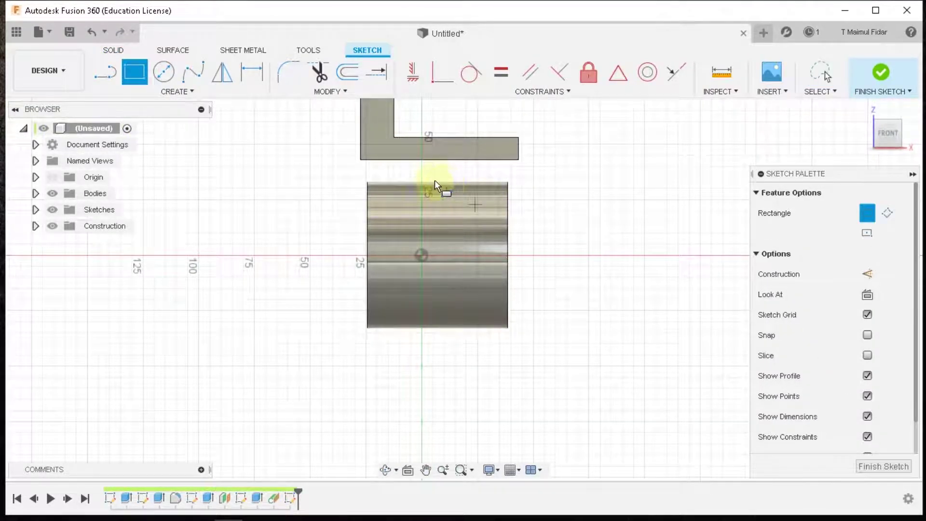
pyautogui.click(395, 171)
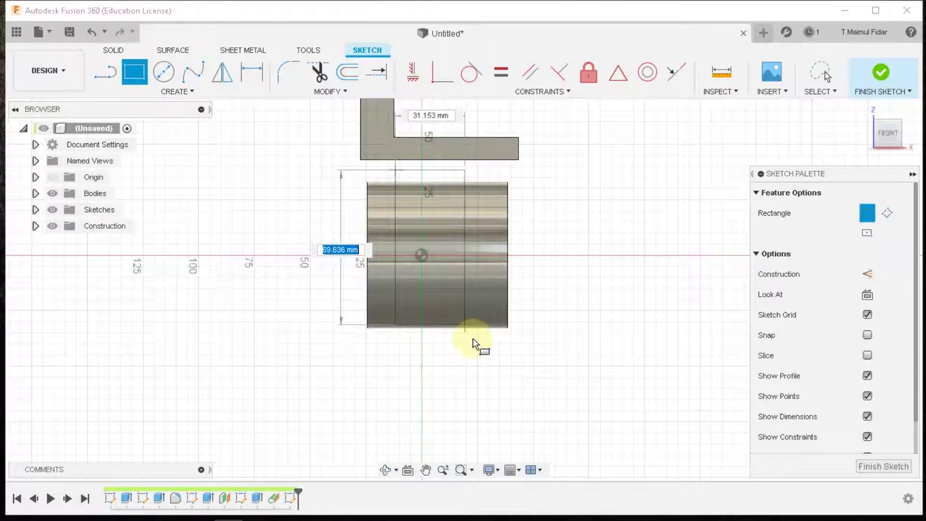
pyautogui.click(475, 358)
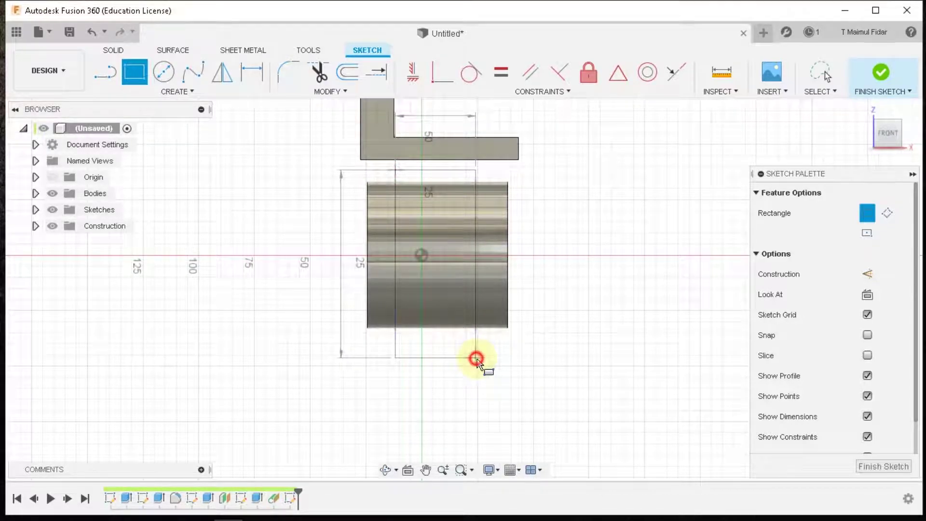
pyautogui.rightClick(565, 316)
pyautogui.click(614, 316)
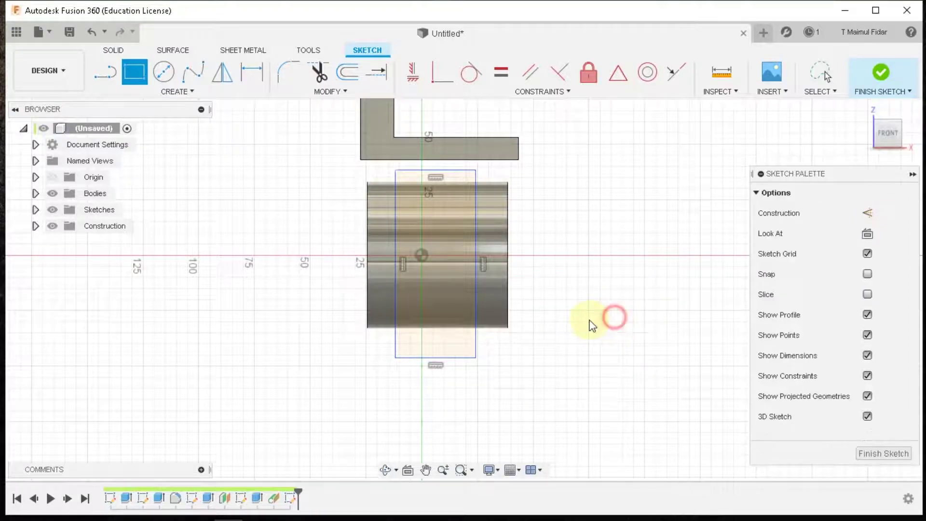
# Step: Dimension the gap between the rectangle's right side and the cylinder's right edge to 19 mm
pyautogui.scroll(1, 463, 265)
pyautogui.click(463, 266)
pyautogui.scroll(1, 463, 265)
pyautogui.press('d')
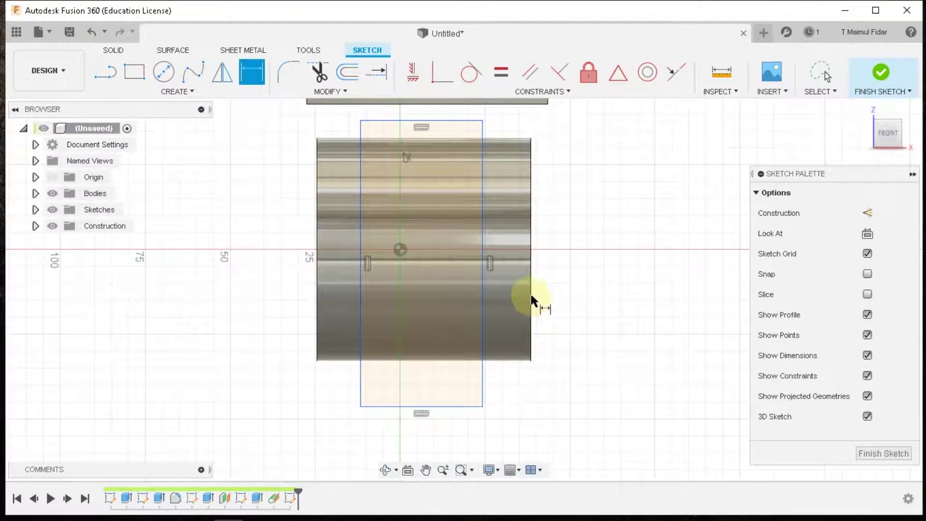
pyautogui.click(482, 285)
pyautogui.click(530, 287)
pyautogui.click(524, 398)
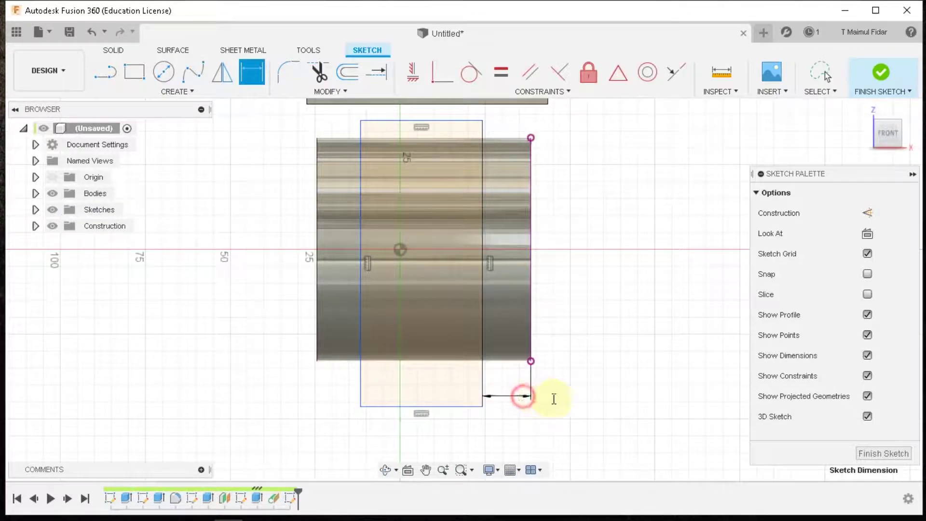
pyautogui.press('Return')
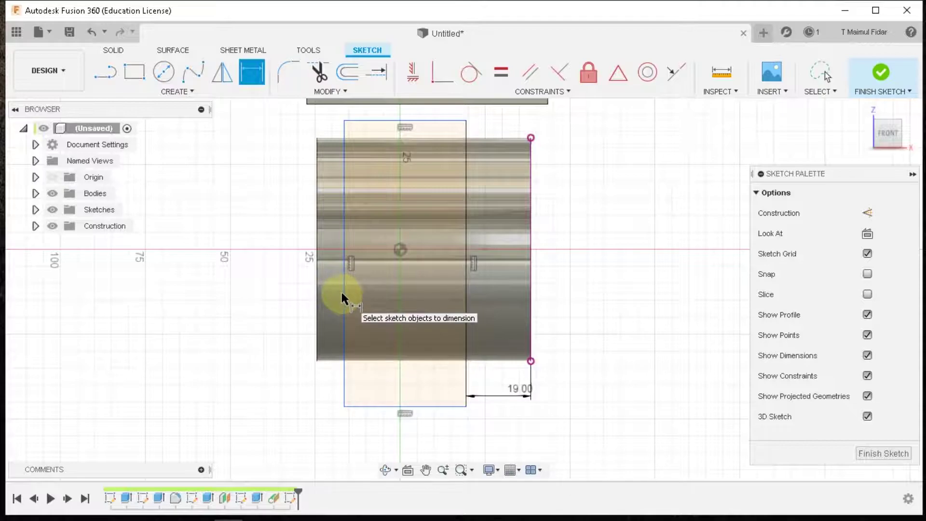
# Step: Set the rectangle's width to 25 mm with a dimension on its lower side
pyautogui.click(399, 406)
pyautogui.click(501, 436)
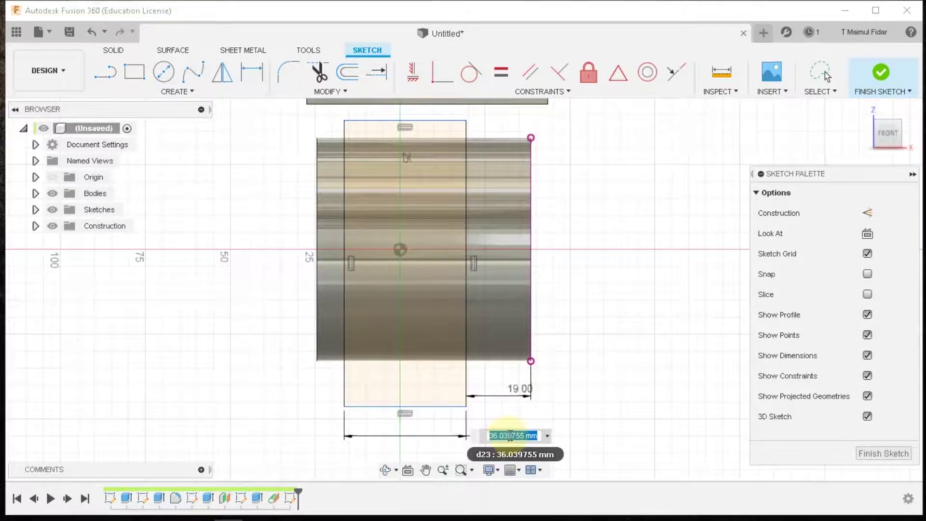
pyautogui.write('25')
pyautogui.press('Return')
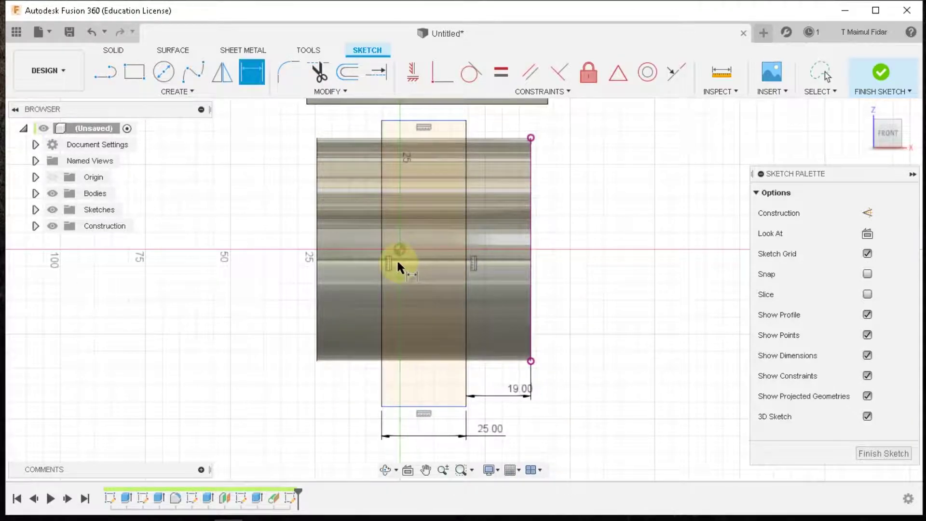
# Step: Add a driven dimension between the rectangle's left side and the cylinder's left edge
pyautogui.click(381, 285)
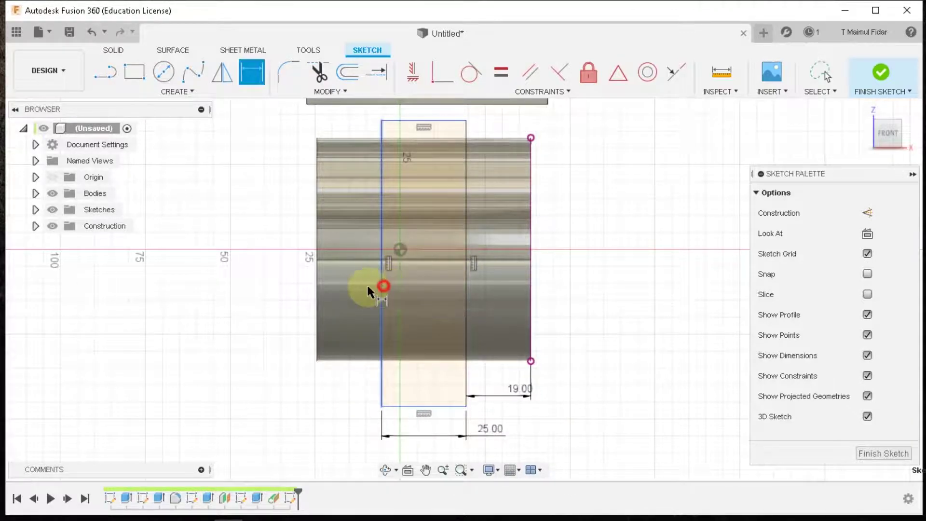
pyautogui.click(315, 277)
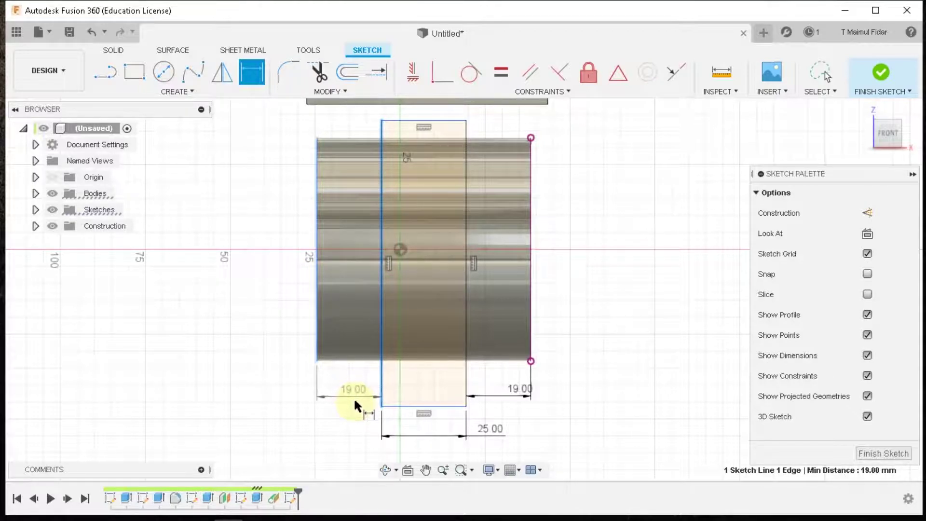
pyautogui.click(363, 404)
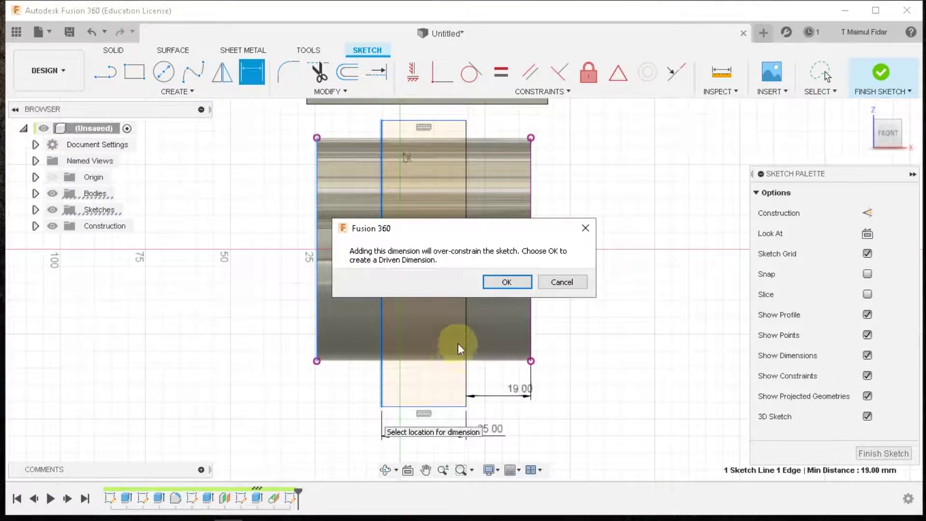
pyautogui.click(506, 283)
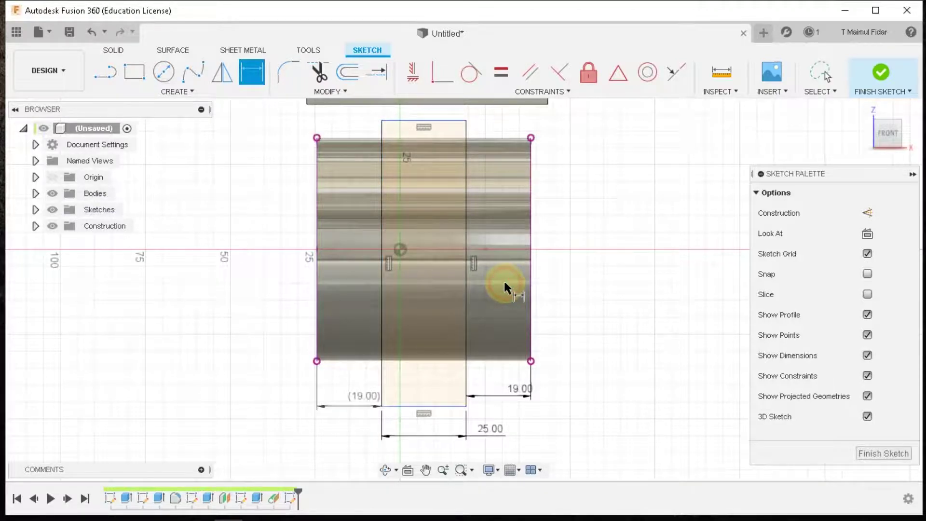
# Step: Extrude the rectangle -120 mm as a cut through the cylinder, splitting it into two rings
pyautogui.scroll(-2, 531, 275)
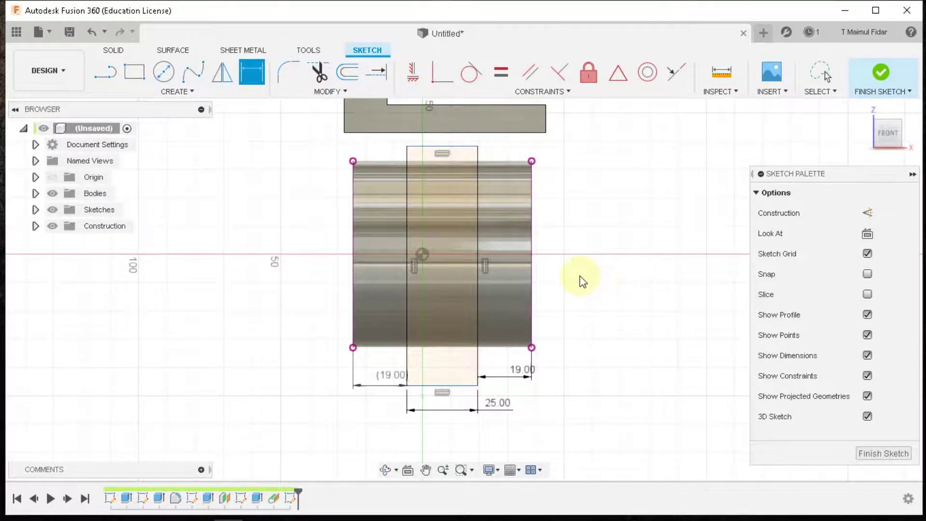
pyautogui.press('e')
pyautogui.click(429, 260)
pyautogui.click(430, 260)
pyautogui.scroll(-3, 670, 232)
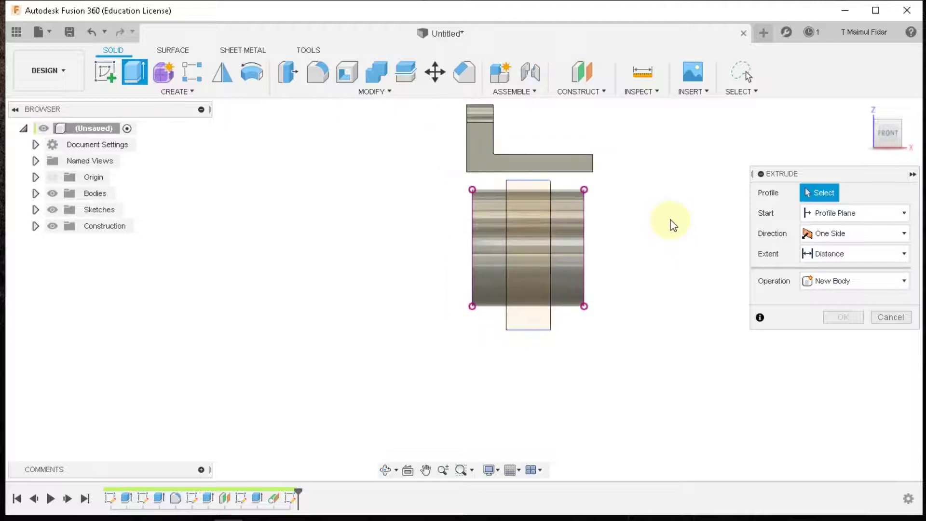
pyautogui.keyDown('shift'); pyautogui.moveTo(674, 210); pyautogui.dragTo(612, 235, button='middle'); pyautogui.keyUp('shift')
pyautogui.click(461, 281)
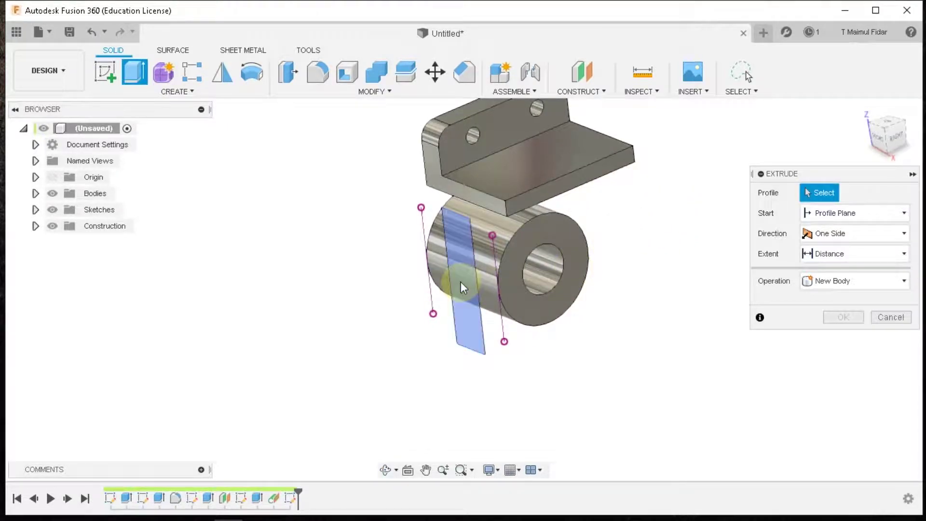
pyautogui.moveTo(453, 284); pyautogui.dragTo(741, 364)
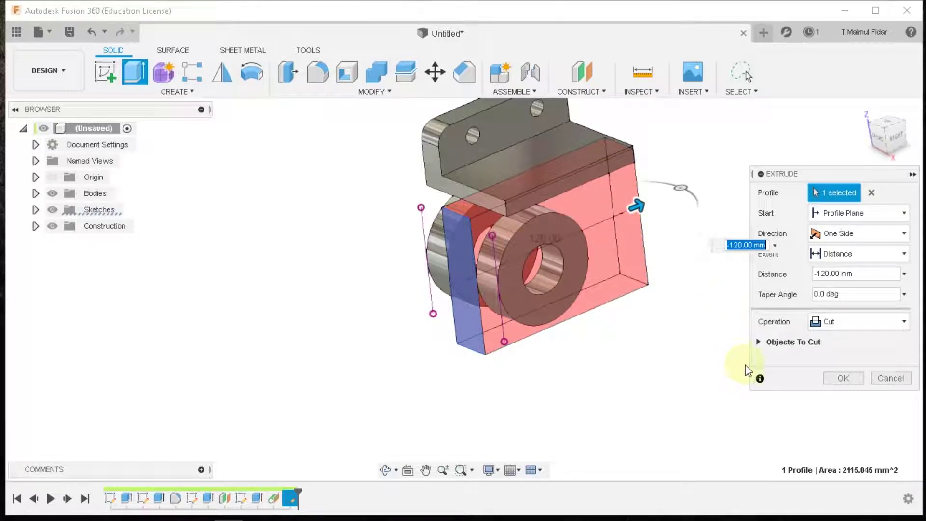
pyautogui.click(841, 378)
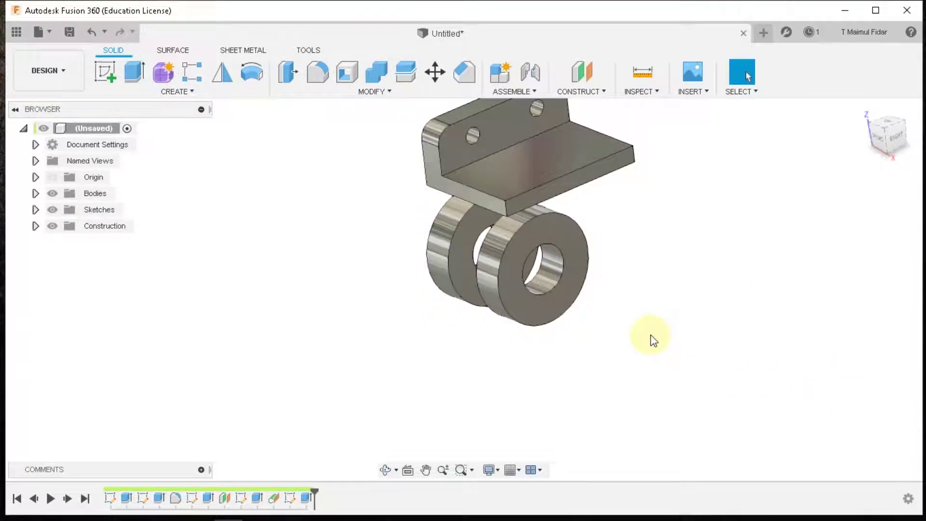
# Step: Expand the list of sketches and make Sketch4 visible again
pyautogui.scroll(-2, 589, 314)
pyautogui.scroll(2, 608, 261)
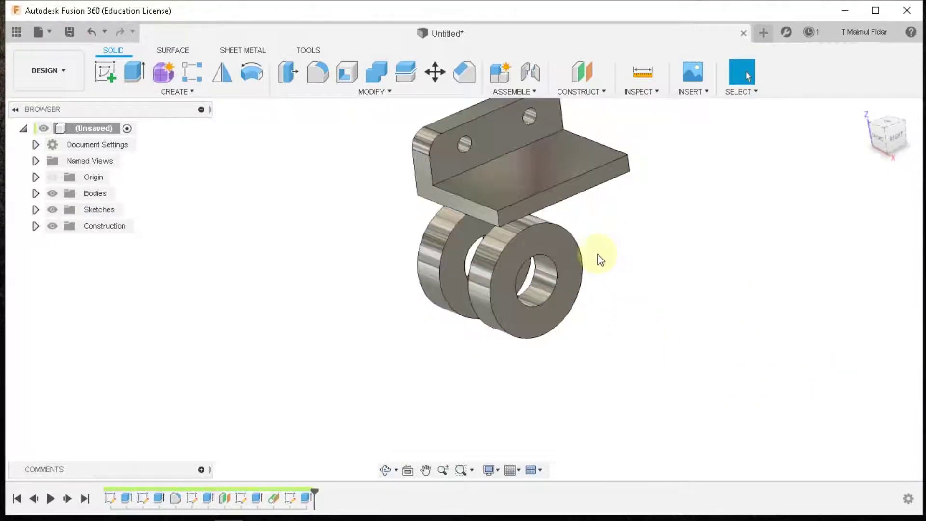
pyautogui.click(36, 211)
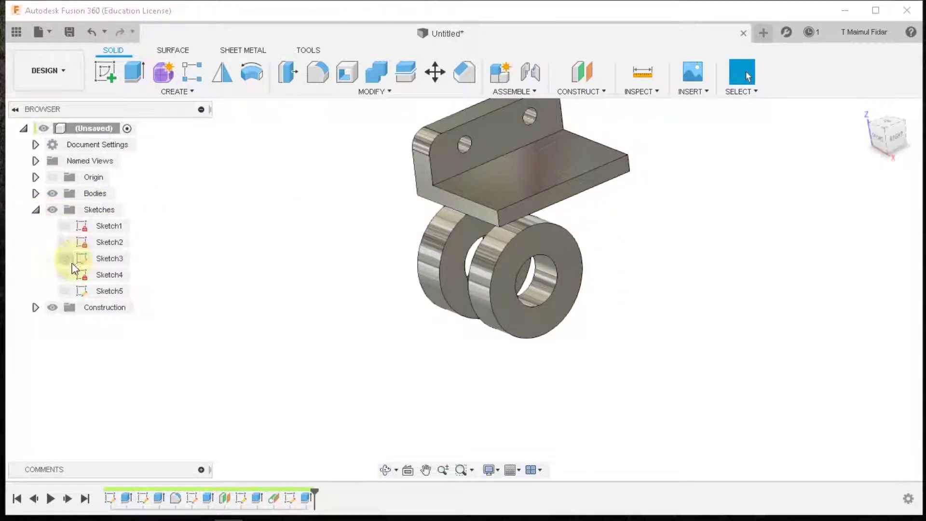
pyautogui.click(71, 281)
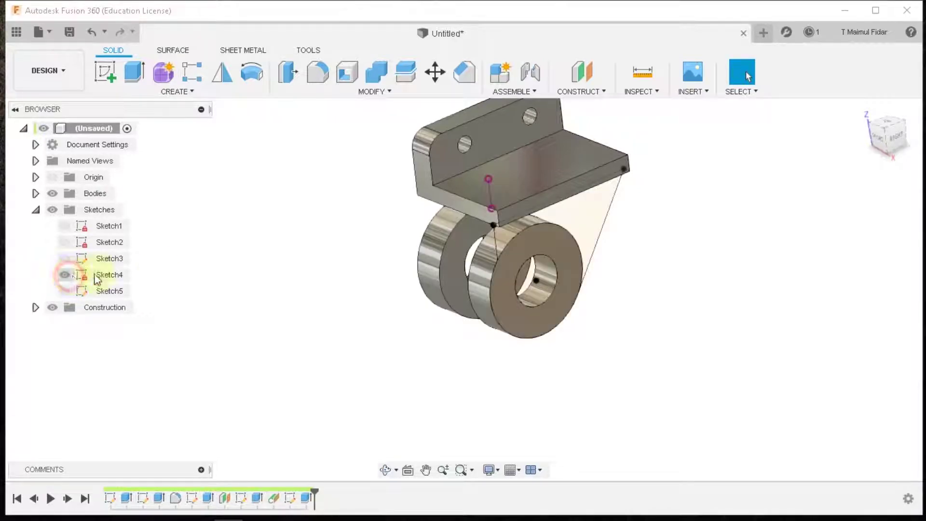
# Step: Begin extruding the Sketch4 profile between the base plate and the rings, using an offset plane as its start
pyautogui.scroll(5, 627, 268)
pyautogui.press('e')
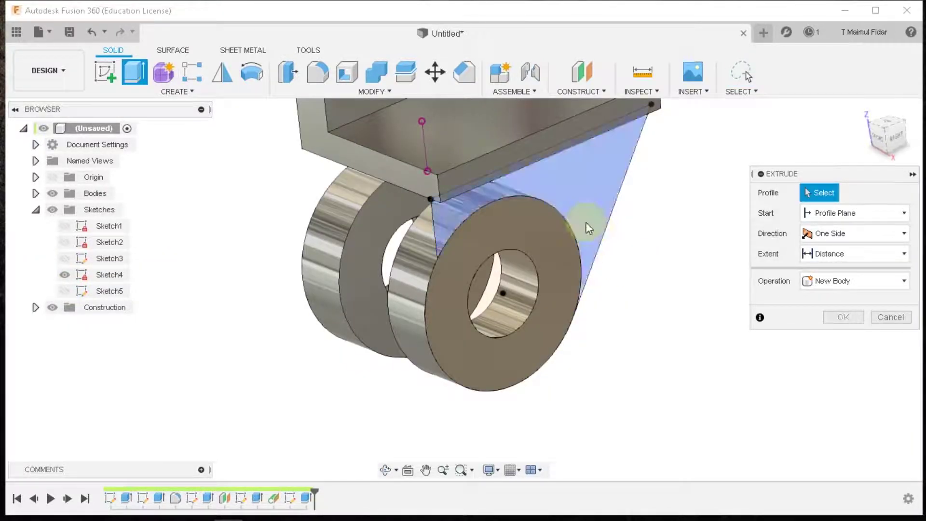
pyautogui.click(579, 201)
pyautogui.keyDown('shift'); pyautogui.moveTo(659, 302); pyautogui.dragTo(719, 289, button='middle'); pyautogui.keyUp('shift')
pyautogui.click(835, 214)
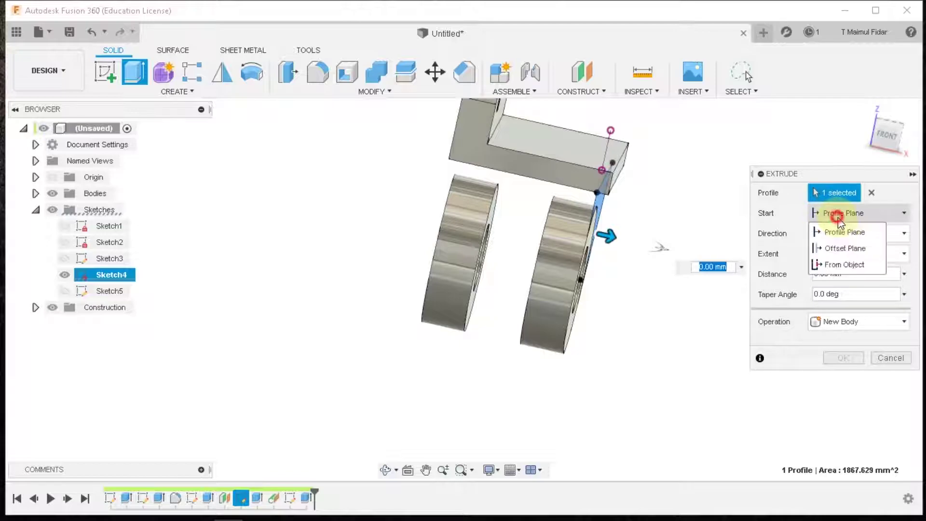
pyautogui.click(837, 250)
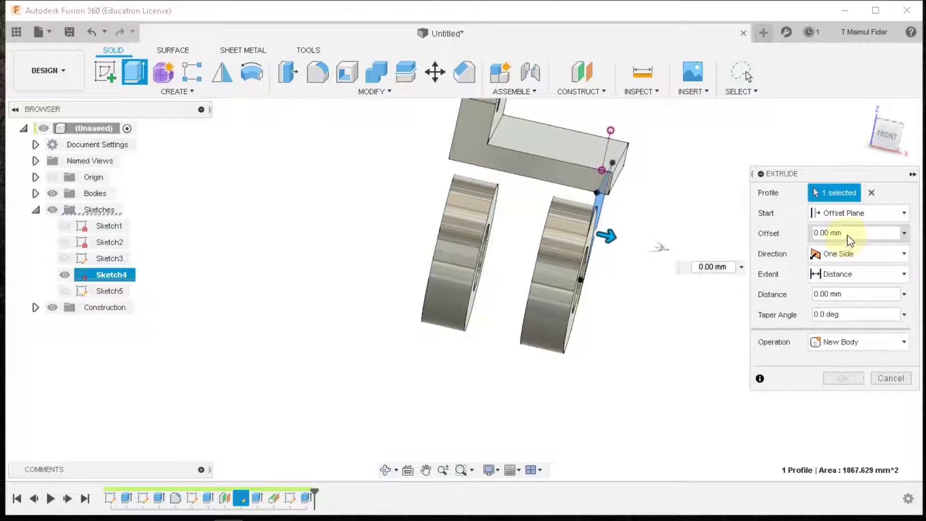
# Step: Set the extrusion's start offset to -5 mm and its distance to -63+10 mm
pyautogui.click(842, 235)
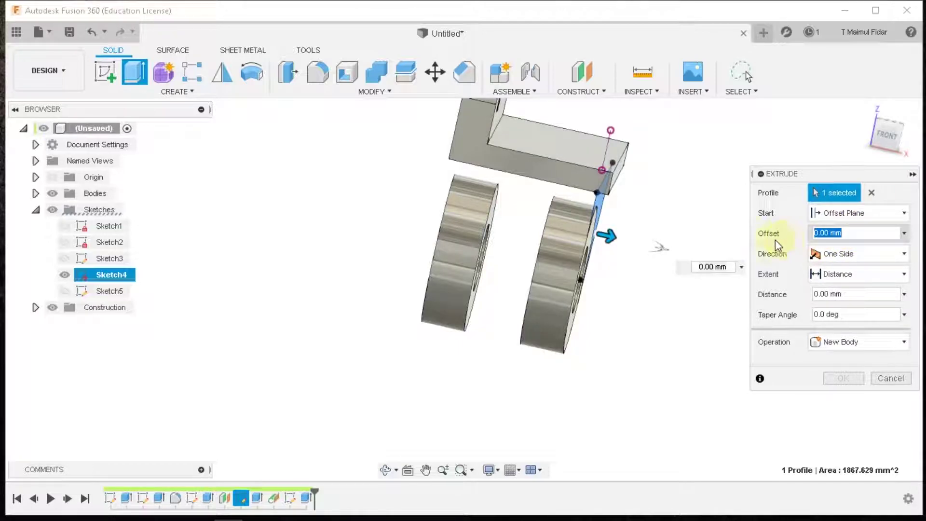
pyautogui.write('2')
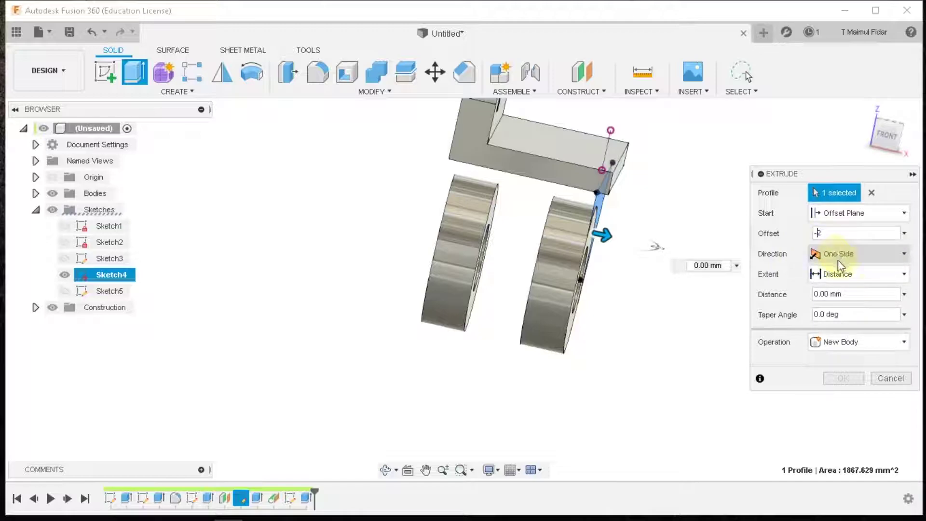
pyautogui.click(862, 296)
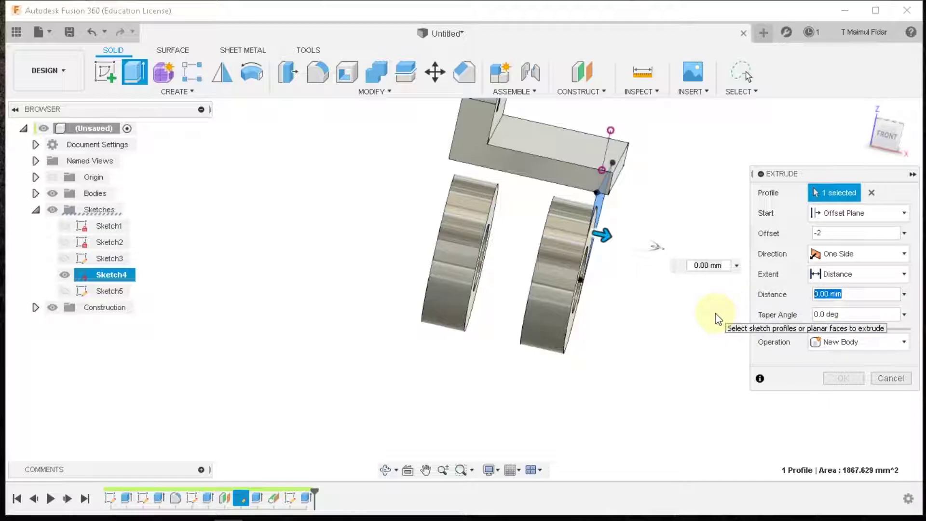
pyautogui.click(878, 235)
pyautogui.write('-2')
pyautogui.press('BackSpace')
pyautogui.write('5')
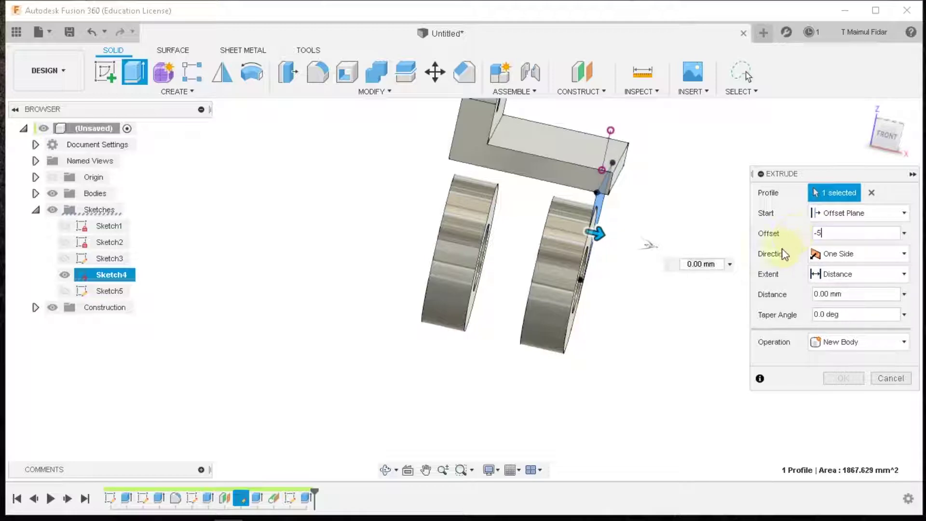
pyautogui.doubleClick(855, 296)
pyautogui.write('-63+10')
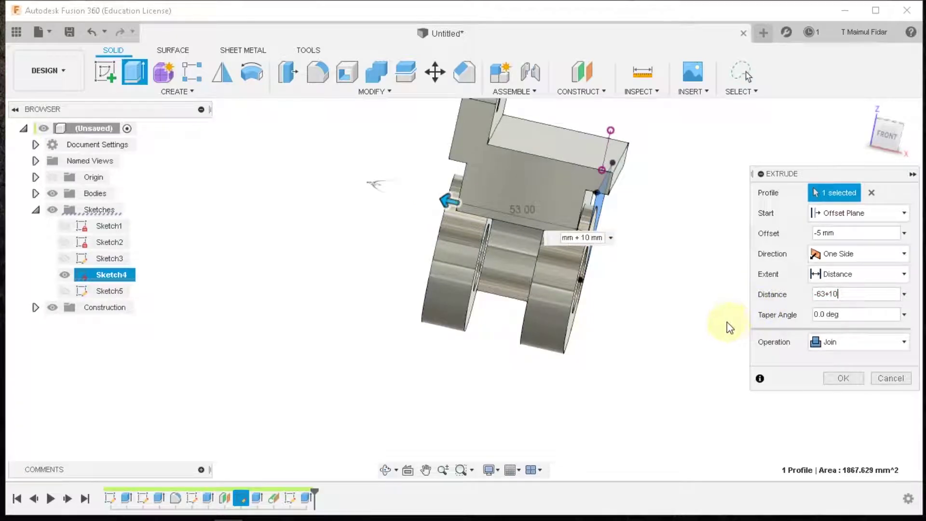
# Step: Check the extrusion preview from the front and change the start offset to -3 mm and the distance to -63+8 mm
pyautogui.moveTo(735, 284)
pyautogui.keyDown('shift'); pyautogui.mouseDown(button='middle')
pyautogui.moveTo(688, 281)
pyautogui.moveTo(725, 290)
pyautogui.mouseUp(button='middle'); pyautogui.keyUp('shift')
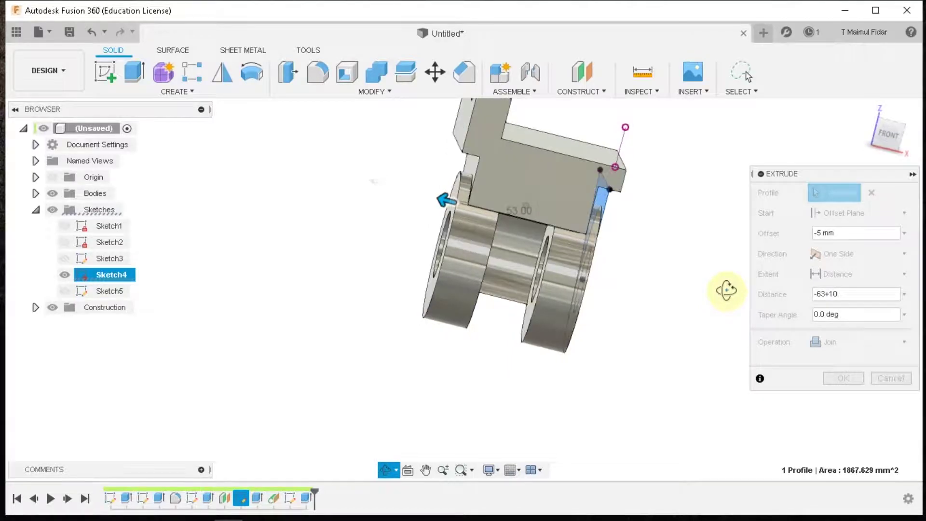
pyautogui.moveTo(887, 124); pyautogui.dragTo(887, 145)
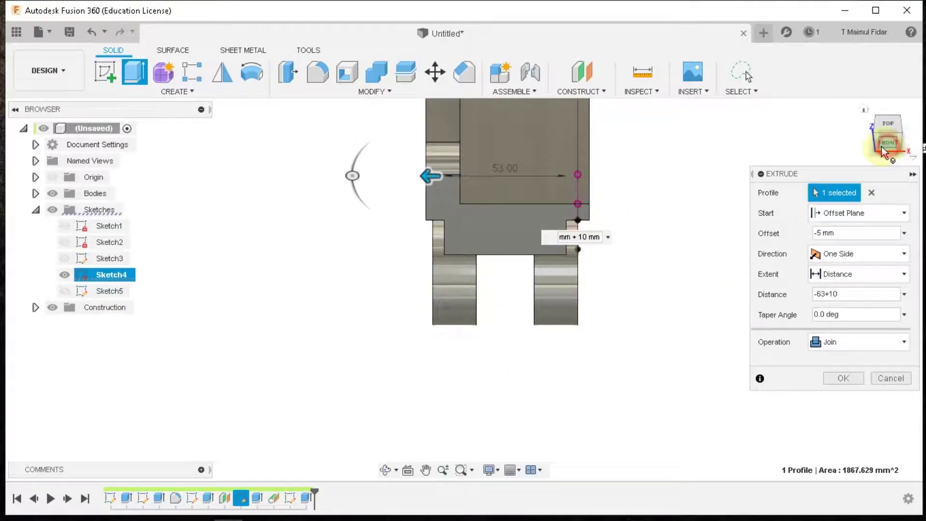
pyautogui.click(884, 147)
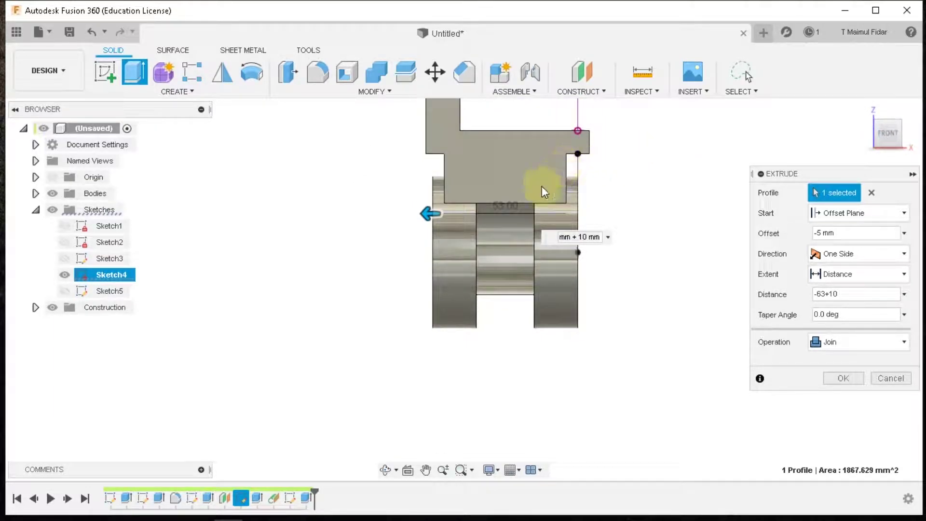
pyautogui.scroll(5, 477, 196)
pyautogui.moveTo(523, 174); pyautogui.dragTo(410, 261, button='middle')
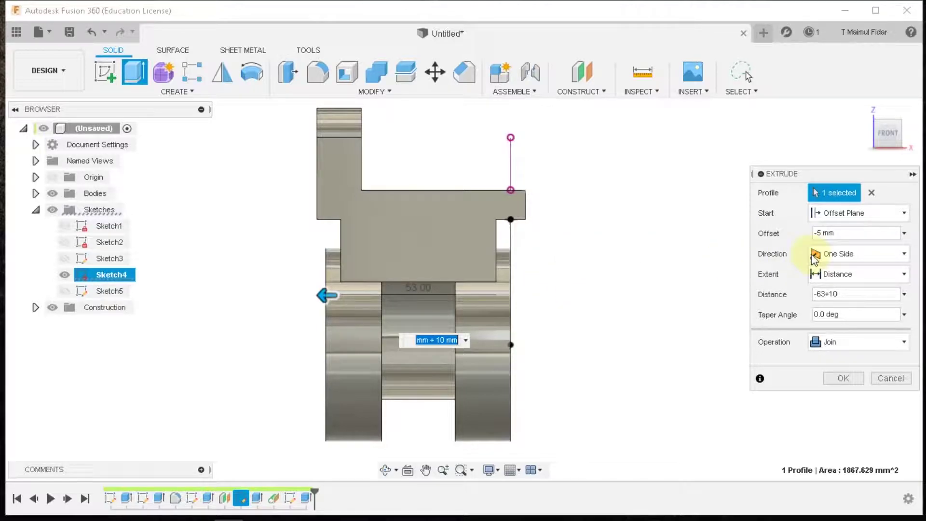
pyautogui.click(819, 236)
pyautogui.write('-4')
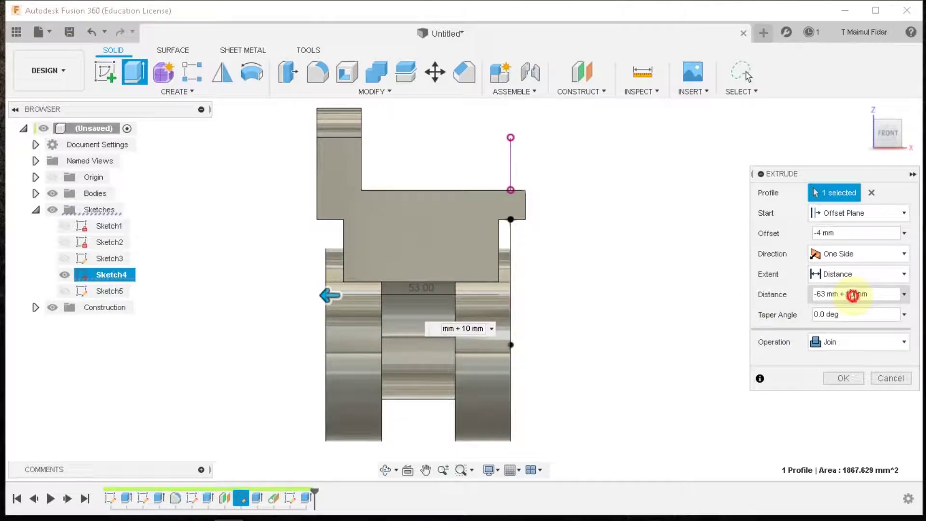
pyautogui.doubleClick(854, 294)
pyautogui.write('8')
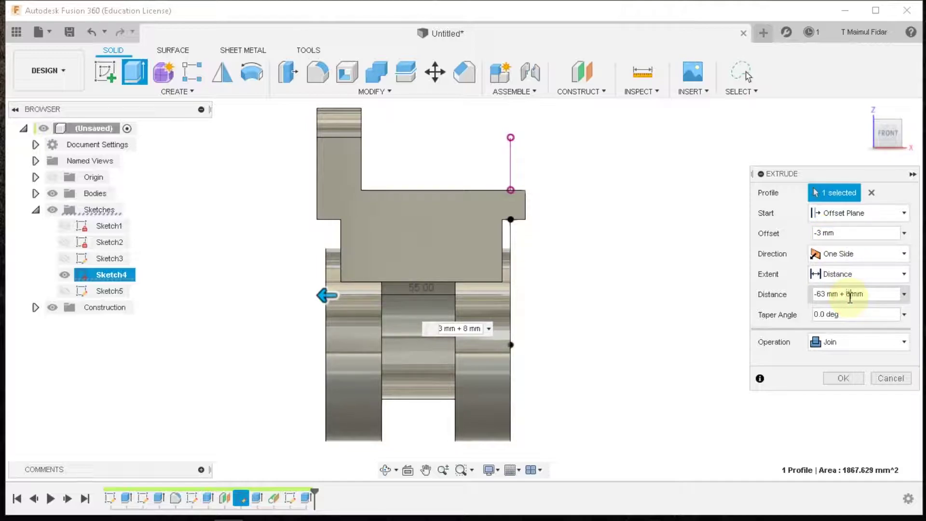
# Step: Change the extrusion distance to -63+6 mm and complete the joined web between the base plate and the rings
pyautogui.doubleClick(850, 294)
pyautogui.write('6')
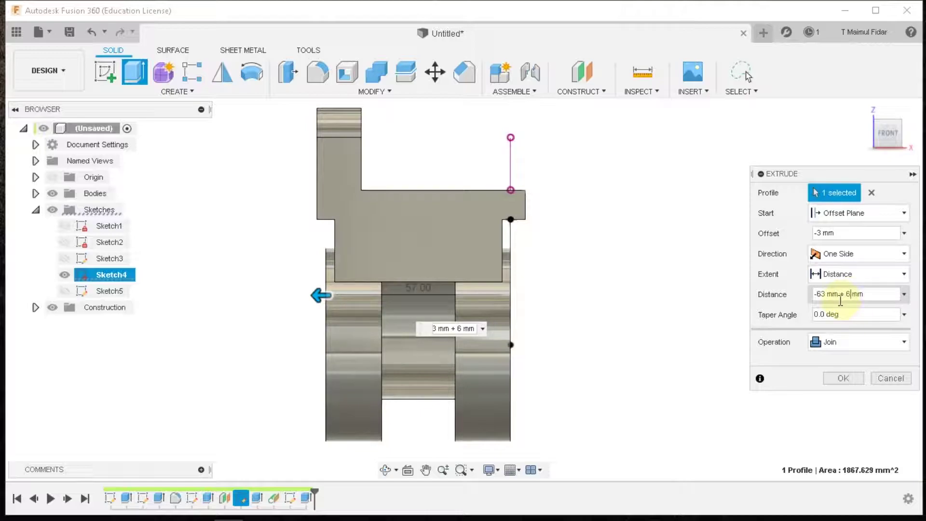
pyautogui.click(848, 380)
pyautogui.scroll(-3, 609, 281)
pyautogui.keyDown('shift'); pyautogui.moveTo(627, 251); pyautogui.dragTo(584, 252, button='middle'); pyautogui.keyUp('shift')
pyautogui.press('Escape')
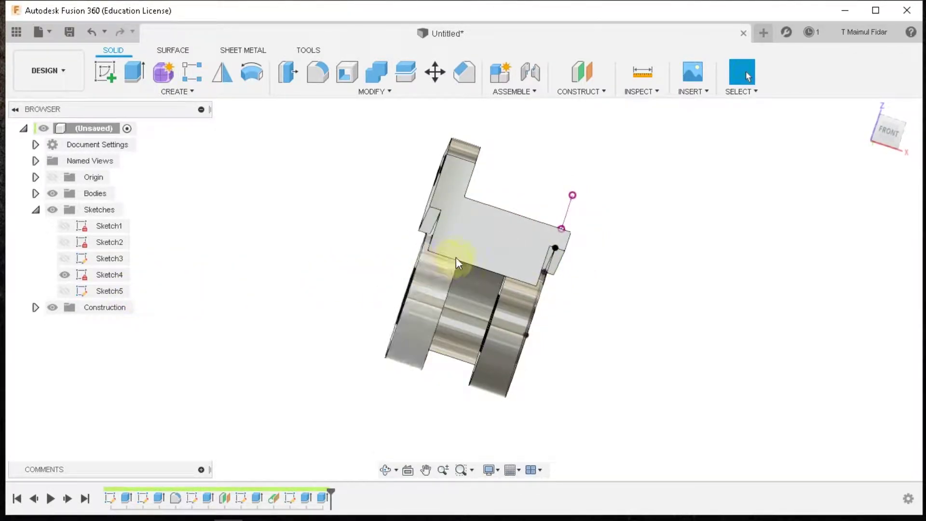
# Step: Sketch a rectangle about 25 mm wide and 88 mm tall on the web's front face, aligned with the gap between the rings
pyautogui.click(483, 261)
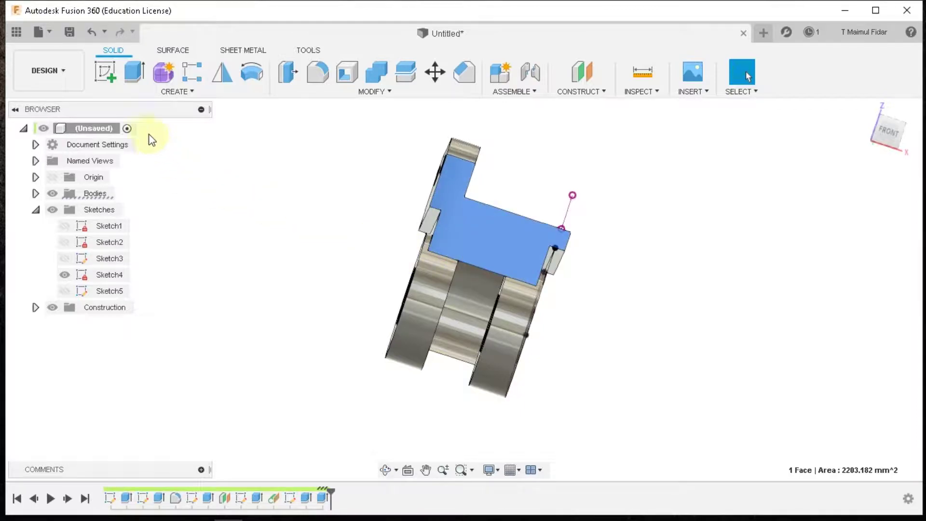
pyautogui.click(116, 74)
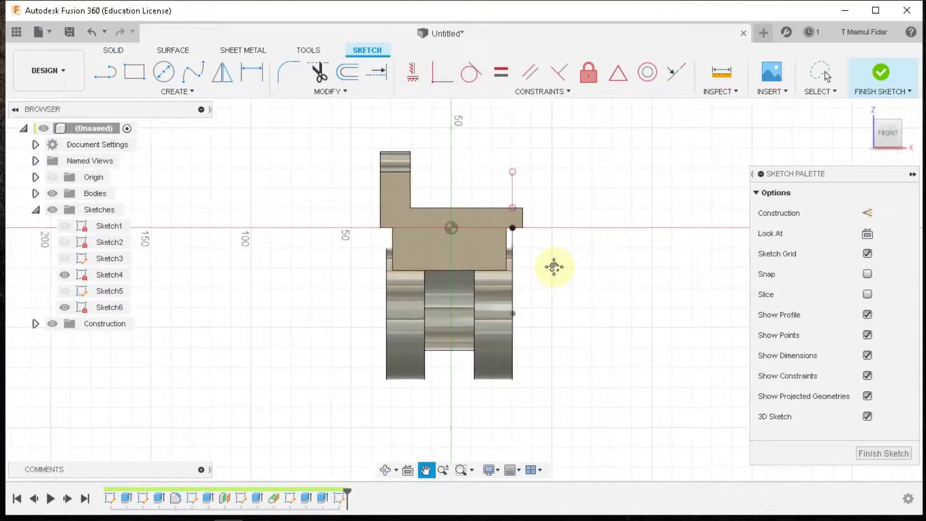
pyautogui.scroll(3, 463, 241)
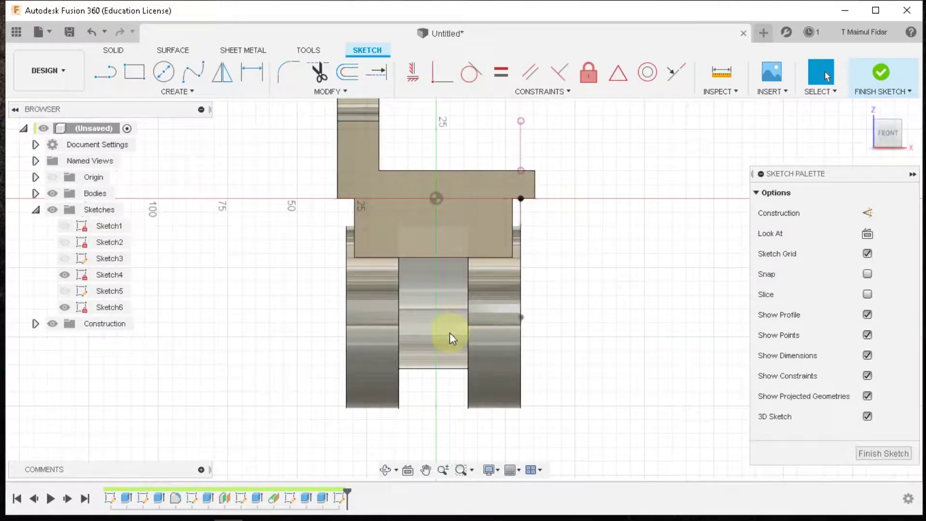
pyautogui.press('r')
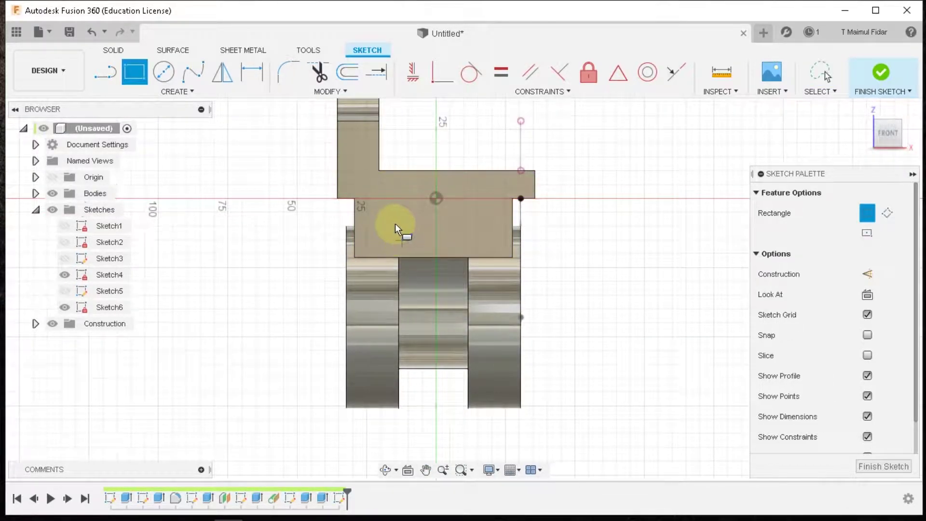
pyautogui.click(399, 205)
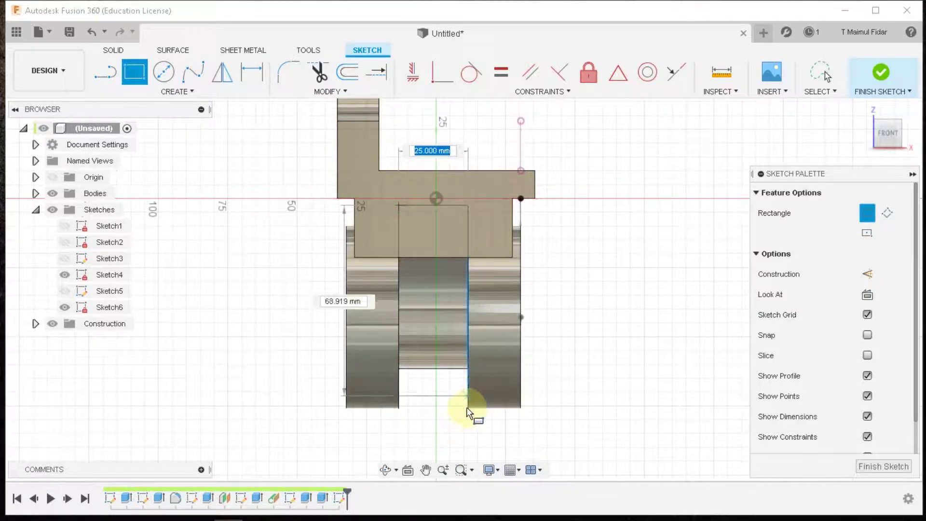
pyautogui.click(467, 448)
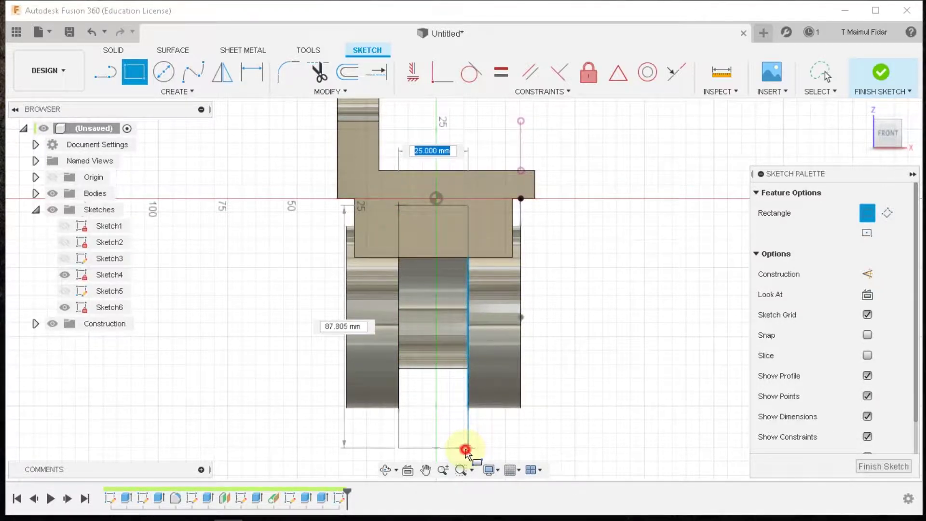
pyautogui.rightClick(589, 316)
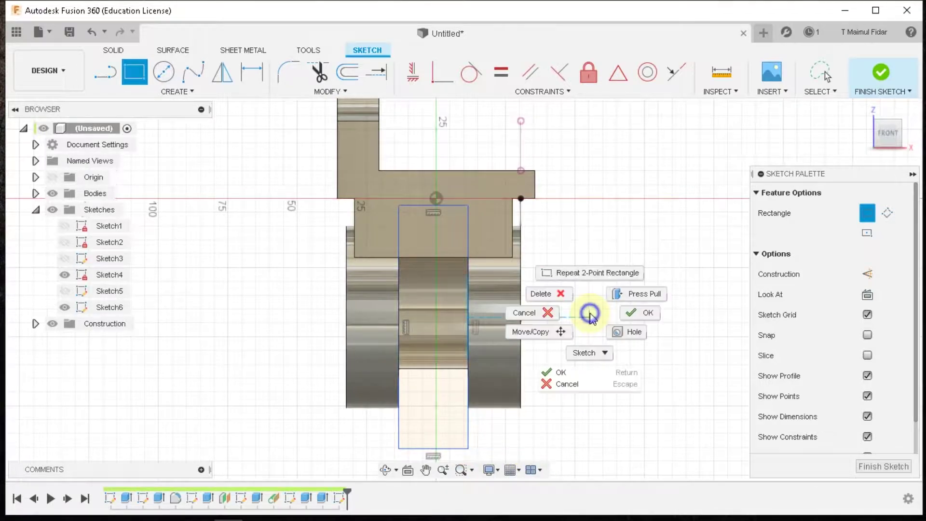
pyautogui.click(639, 317)
# Step: Dimension the rectangle's upper edge 22 mm below the base plate's top edge
pyautogui.scroll(3, 424, 169)
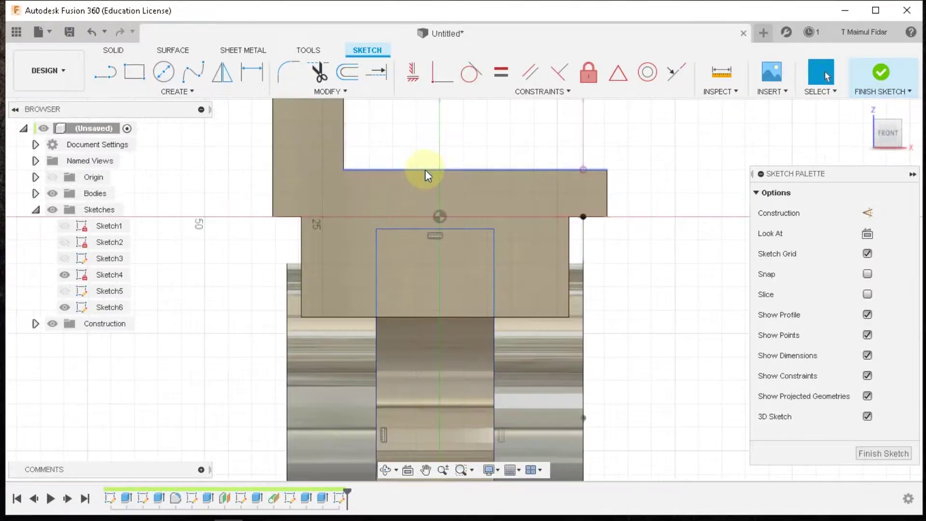
pyautogui.moveTo(428, 169); pyautogui.dragTo(429, 195, button='middle')
pyautogui.press('d')
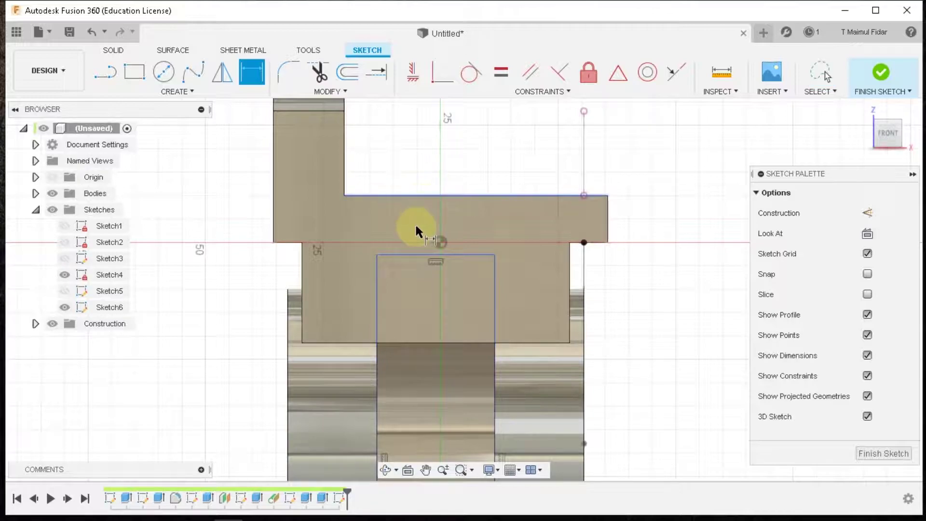
pyautogui.click(414, 255)
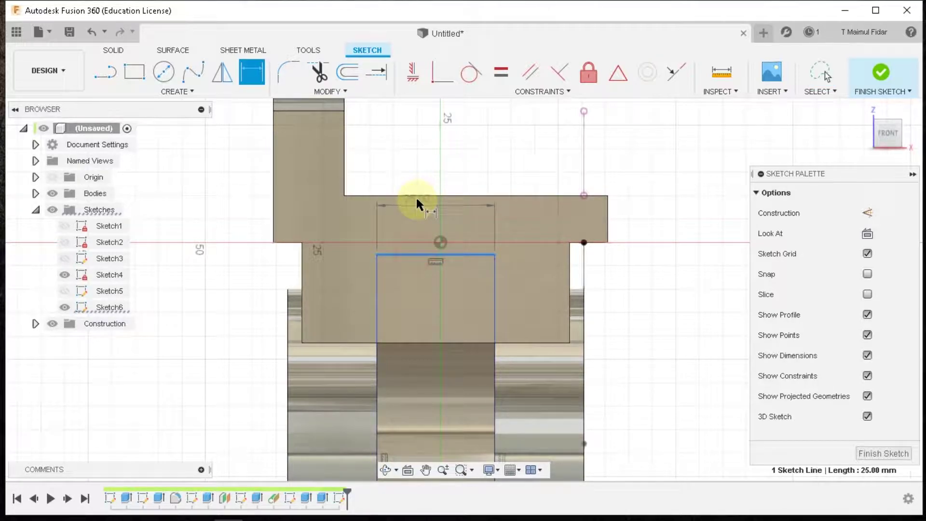
pyautogui.click(408, 196)
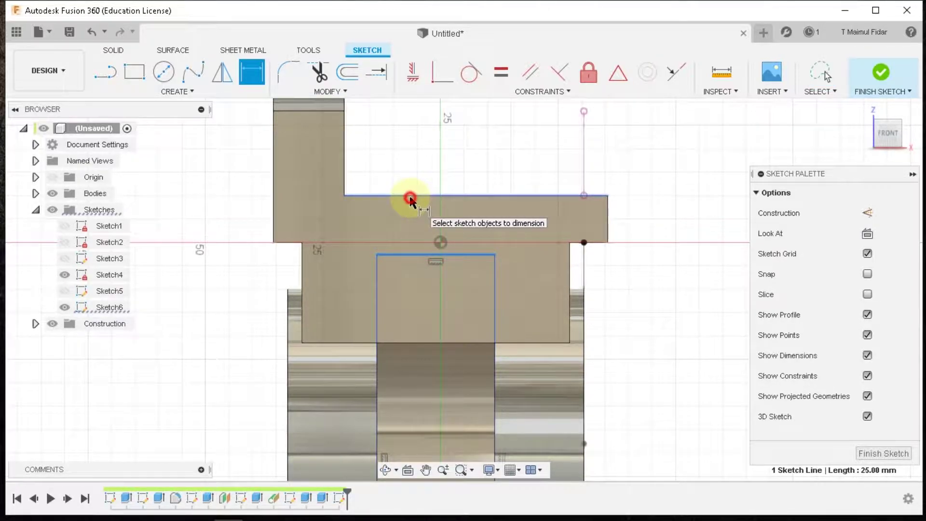
pyautogui.click(343, 225)
pyautogui.press('Return')
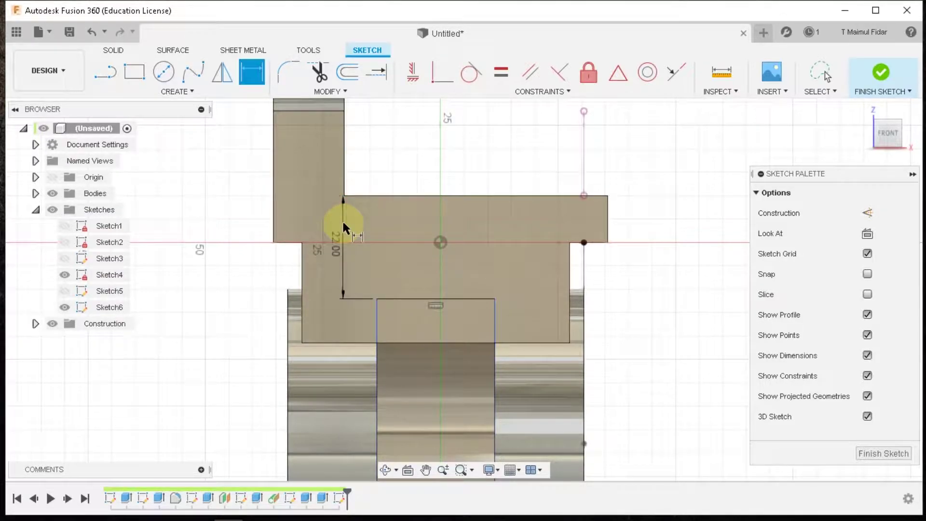
# Step: Extrude the rectangle's two profile regions -360 mm as a cut through the web between the rings
pyautogui.scroll(-3, 416, 226)
pyautogui.keyDown('shift'); pyautogui.moveTo(602, 294); pyautogui.dragTo(575, 243, button='middle'); pyautogui.keyUp('shift')
pyautogui.press('d')
pyautogui.scroll(-3, 567, 282)
pyautogui.press('e')
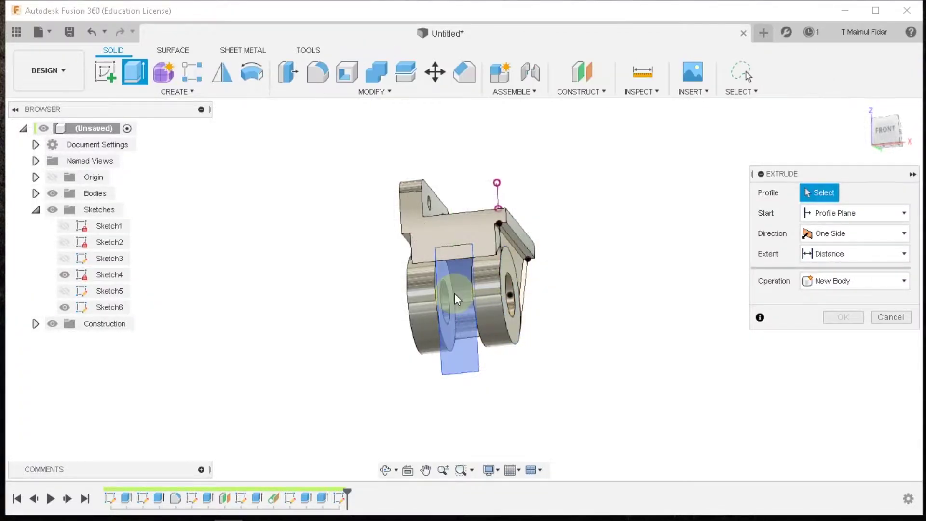
pyautogui.click(454, 286)
pyautogui.click(453, 252)
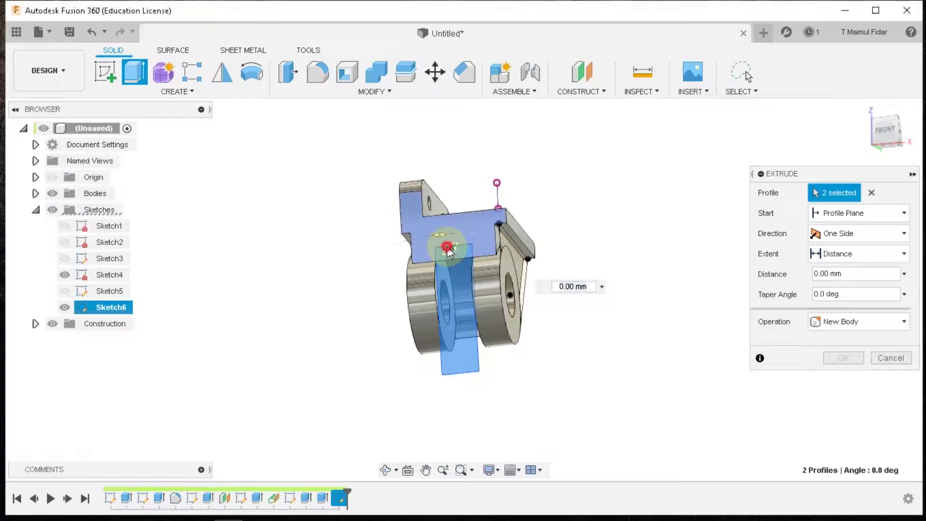
pyautogui.moveTo(448, 250); pyautogui.dragTo(675, 405)
pyautogui.click(848, 379)
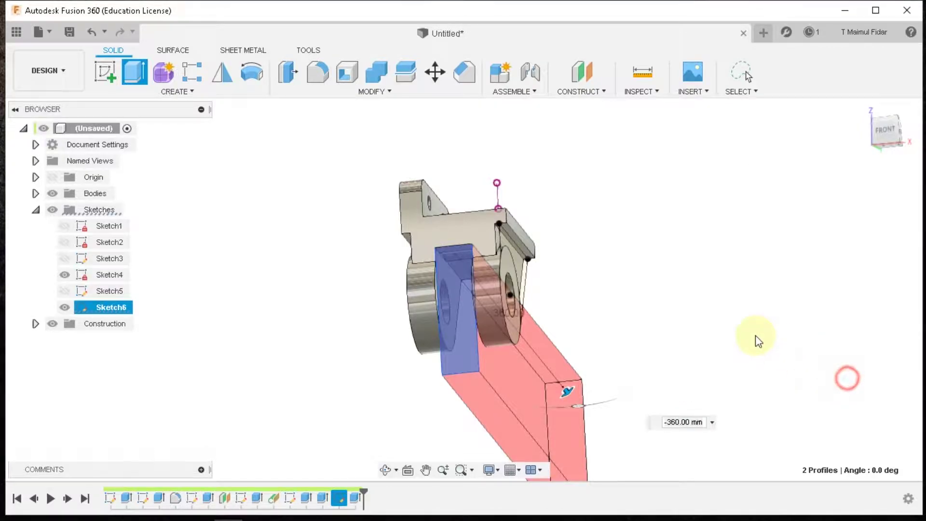
# Step: Delete the earlier slot cut Extrude5 from the model history, accepting the deletion despite its dependent features
pyautogui.keyDown('shift'); pyautogui.moveTo(641, 316); pyautogui.dragTo(662, 319, button='middle'); pyautogui.keyUp('shift')
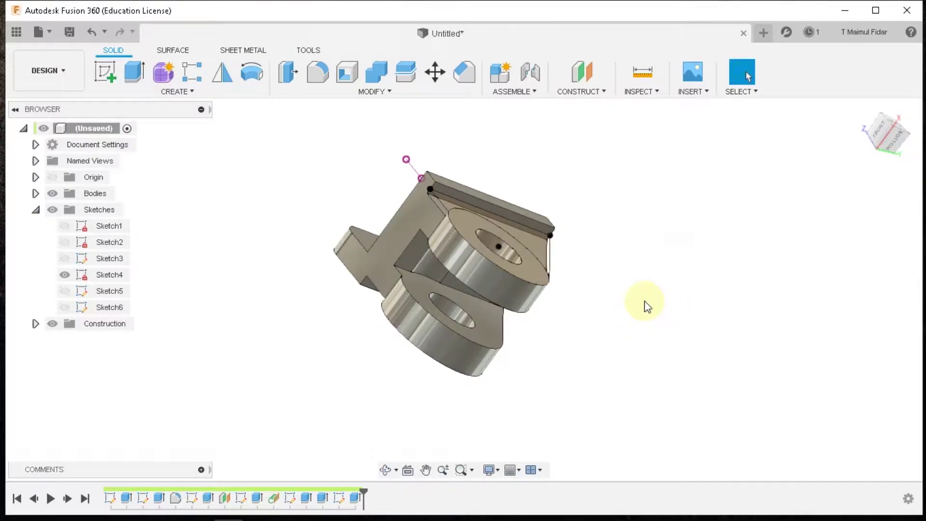
pyautogui.keyDown('shift'); pyautogui.moveTo(587, 271); pyautogui.dragTo(661, 239, button='middle'); pyautogui.keyUp('shift')
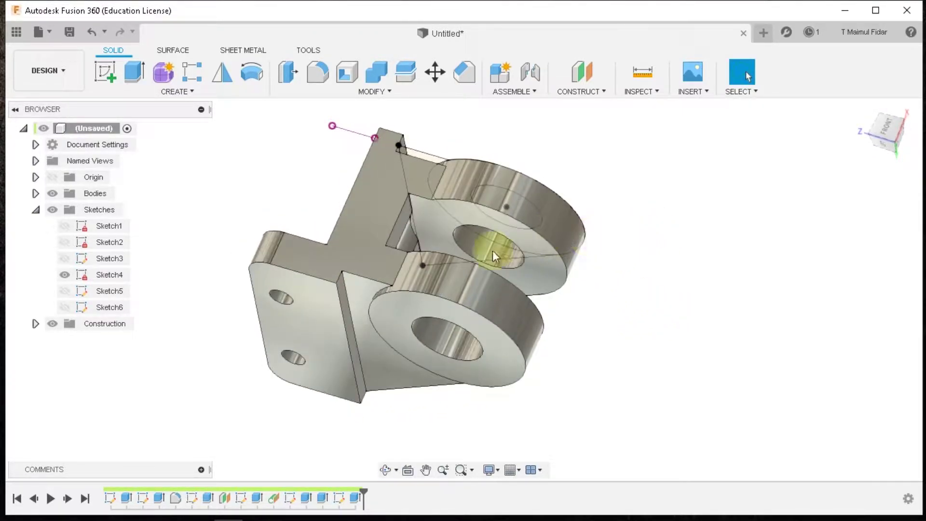
pyautogui.scroll(3, 424, 236)
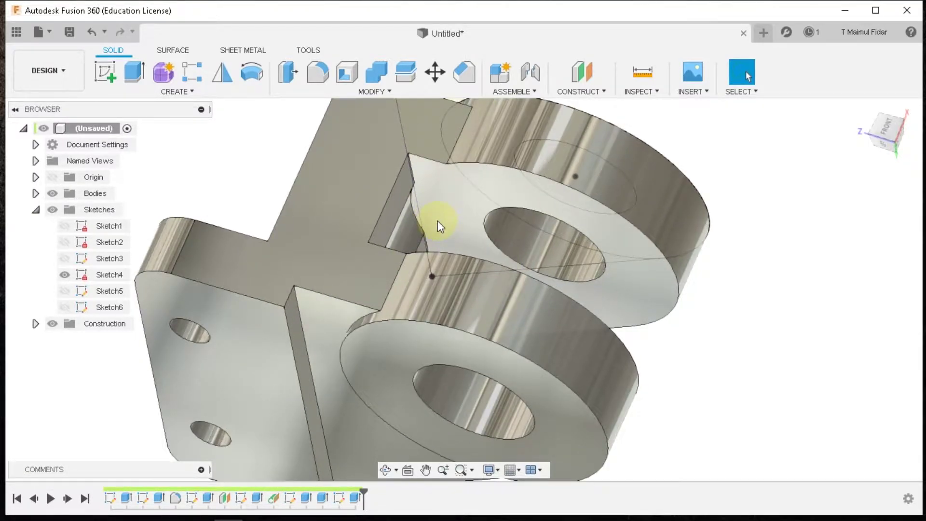
pyautogui.scroll(-2, 427, 223)
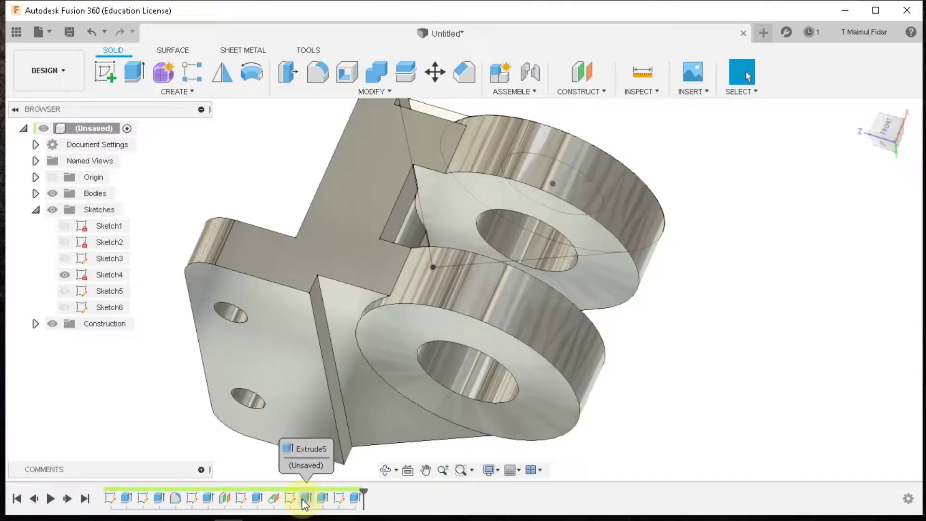
pyautogui.click(258, 504)
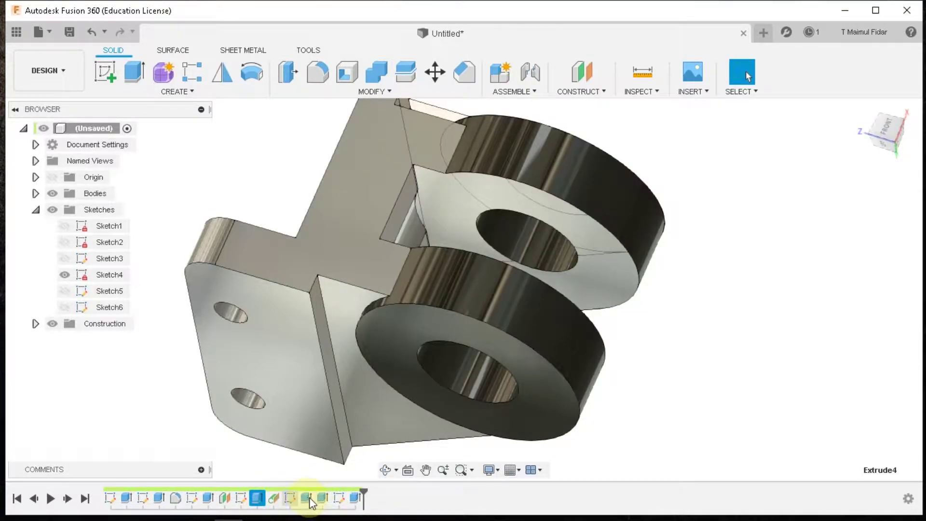
pyautogui.click(308, 498)
pyautogui.rightClick(308, 499)
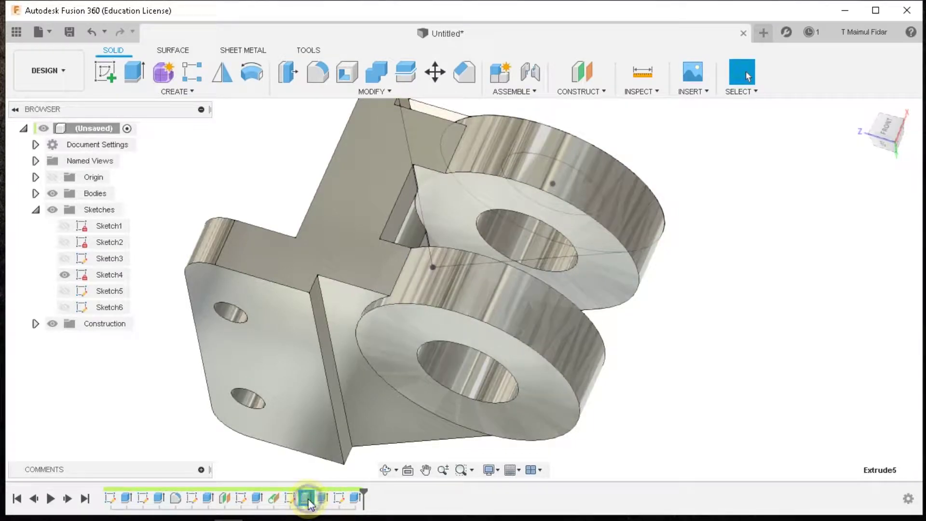
pyautogui.click(333, 412)
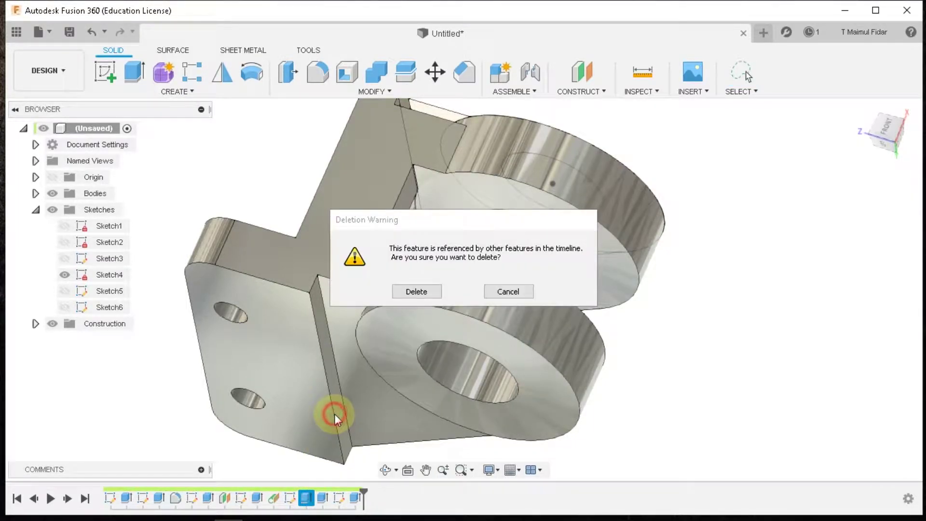
pyautogui.click(427, 296)
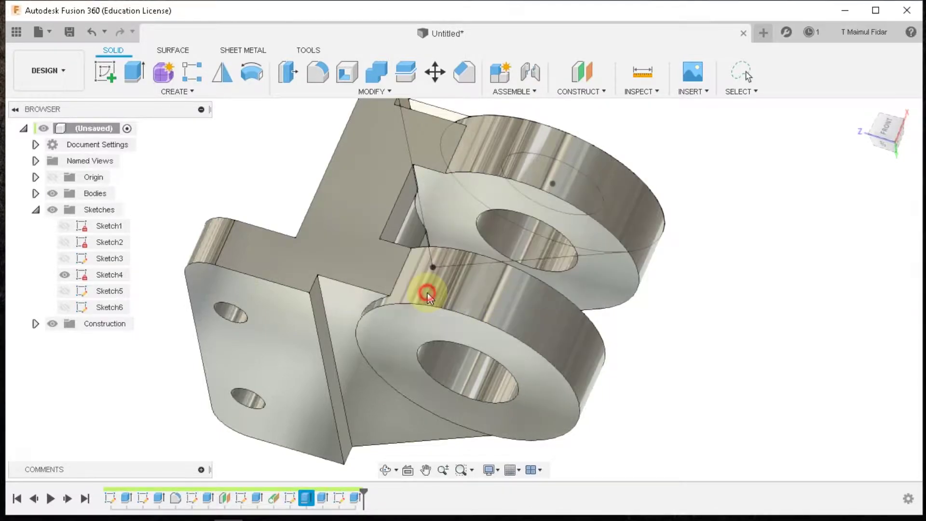
# Step: Show Sketch6 again and extrude its rectangle 20 mm as a cut through the front of the cylinder
pyautogui.keyDown('shift'); pyautogui.moveTo(653, 326); pyautogui.dragTo(632, 306, button='middle'); pyautogui.keyUp('shift')
pyautogui.click(65, 307)
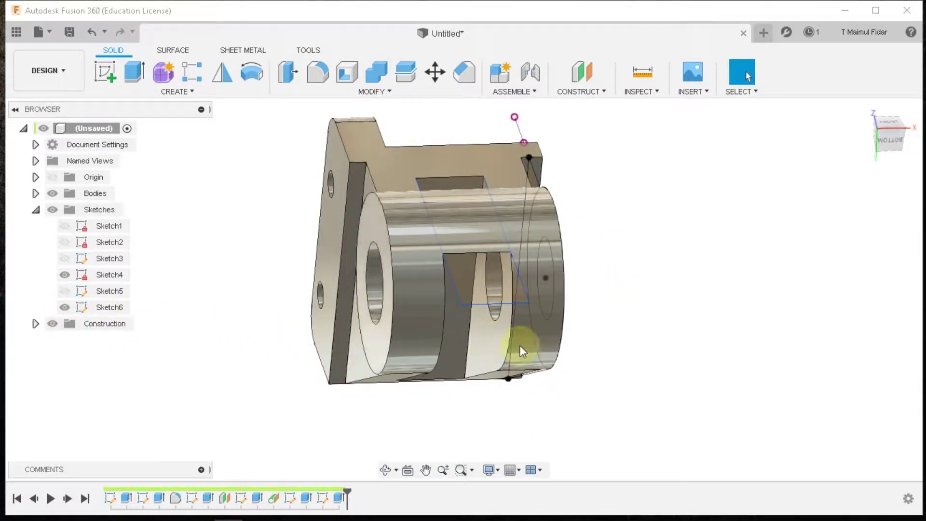
pyautogui.scroll(-2, 520, 345)
pyautogui.click(498, 302)
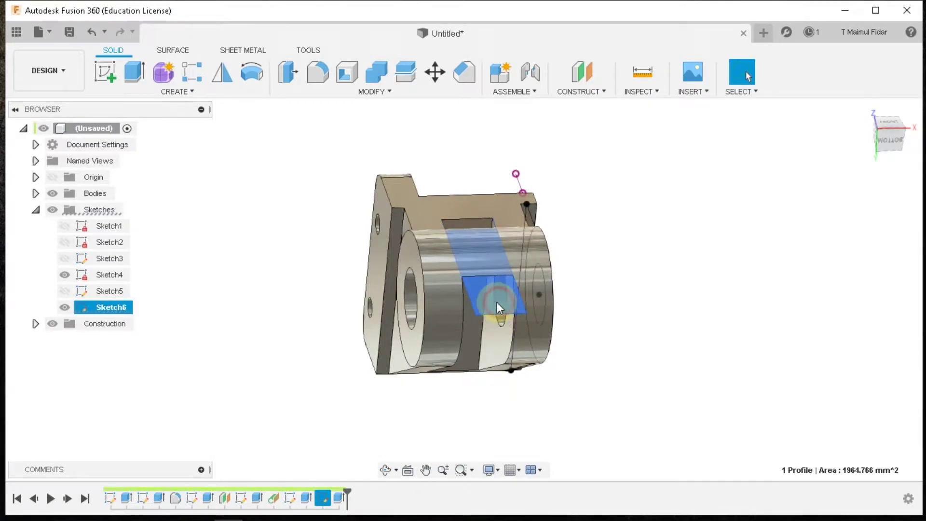
pyautogui.click(141, 75)
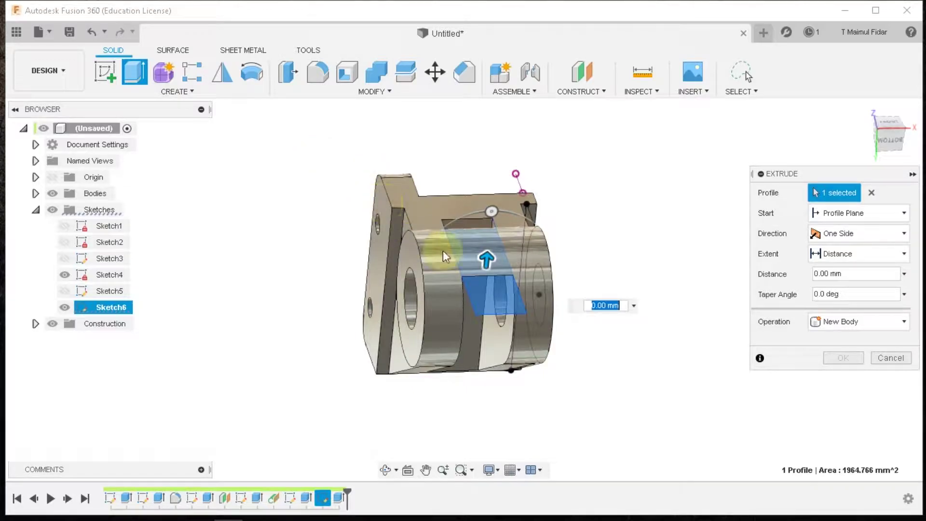
pyautogui.moveTo(486, 260); pyautogui.dragTo(489, 224)
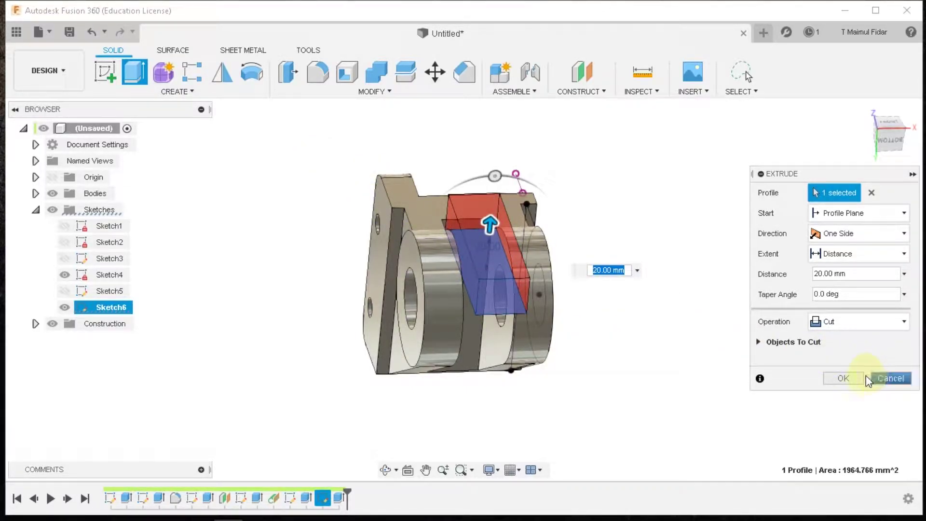
pyautogui.click(853, 379)
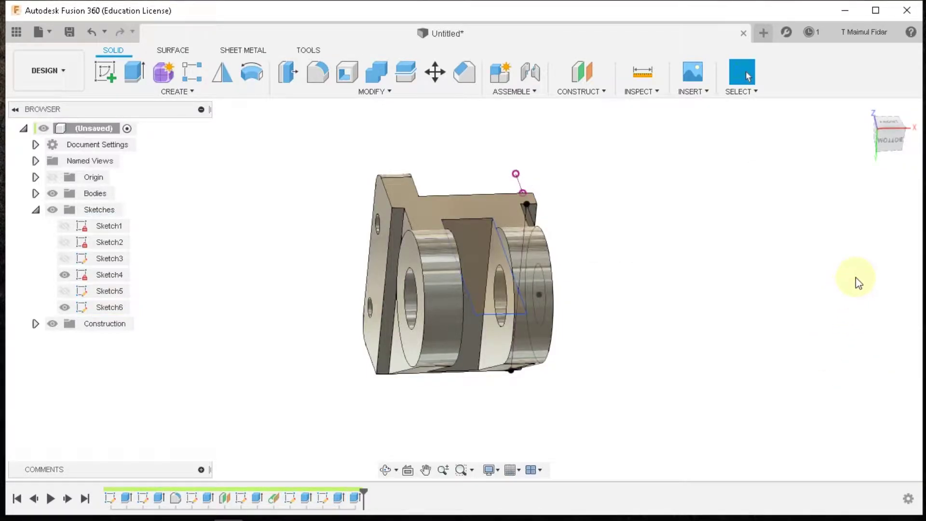
# Step: Return to the isometric home view and hide all sketches and construction geometry
pyautogui.click(863, 105)
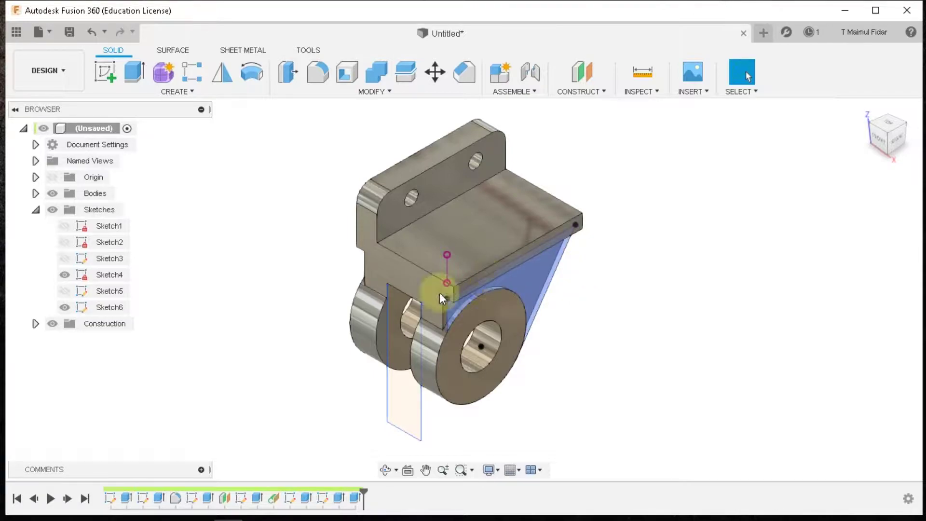
pyautogui.click(56, 218)
pyautogui.click(55, 211)
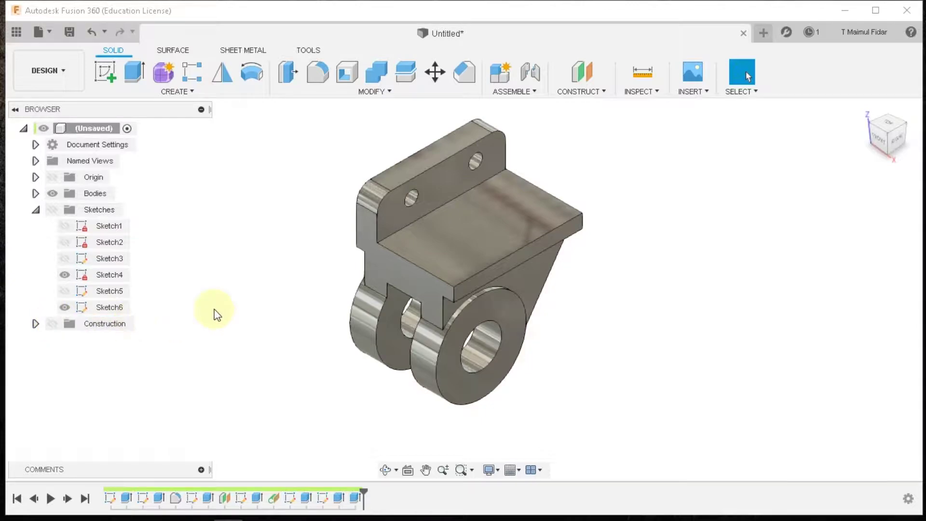
# Step: Create a sketch on the base plate's top face and place a sketch point near the centre of the face
pyautogui.click(483, 238)
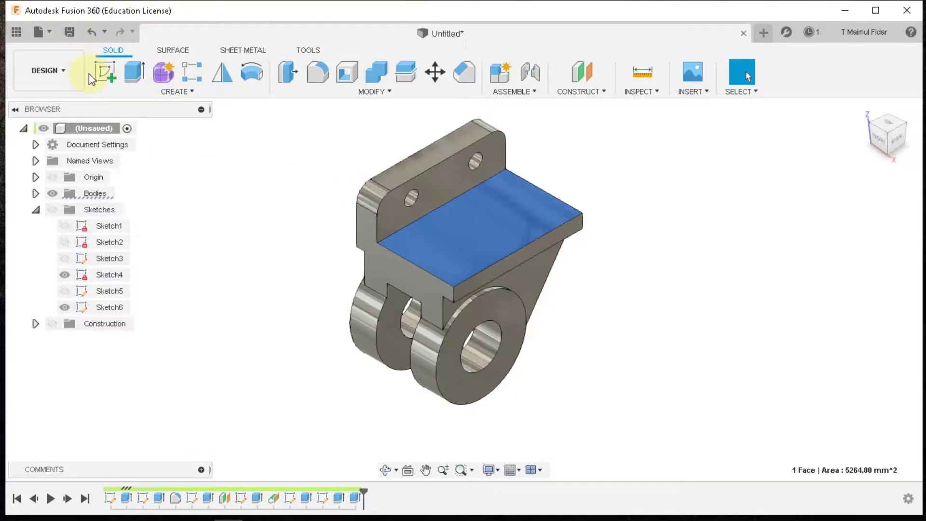
pyautogui.click(102, 77)
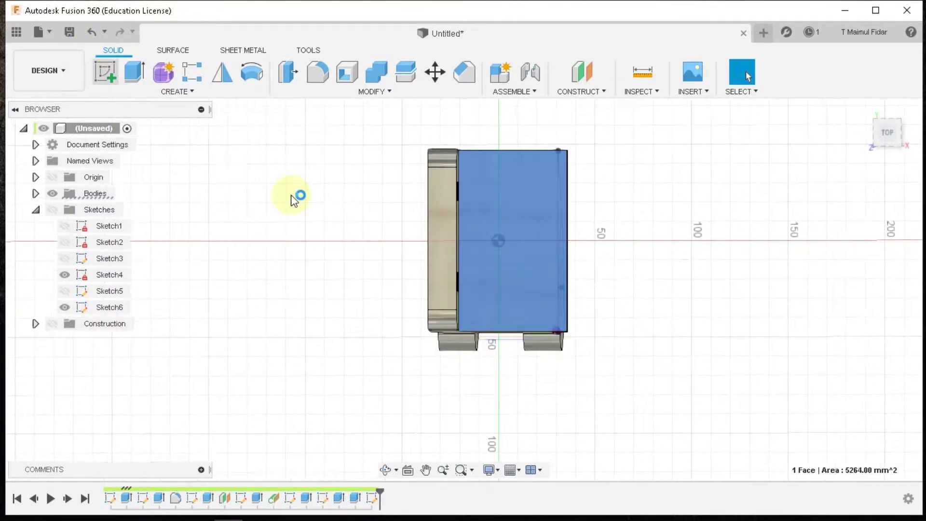
pyautogui.click(490, 260)
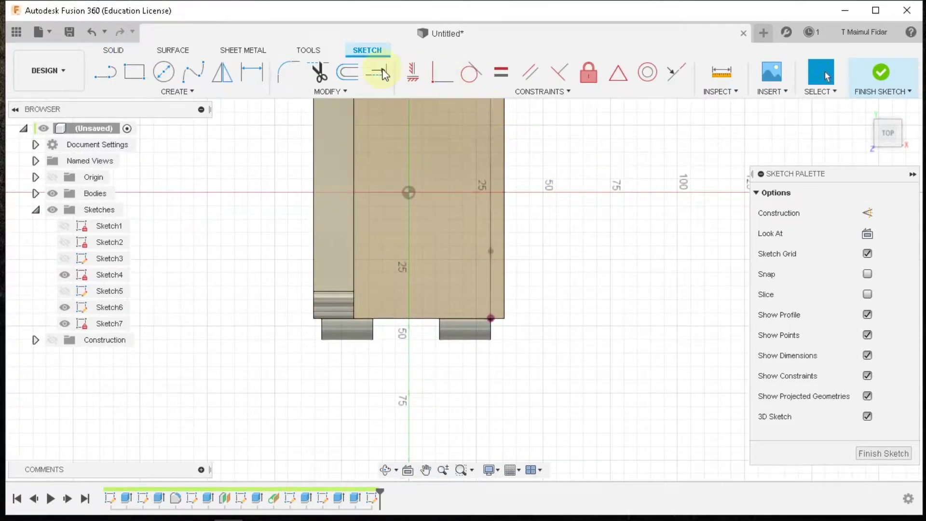
pyautogui.click(177, 92)
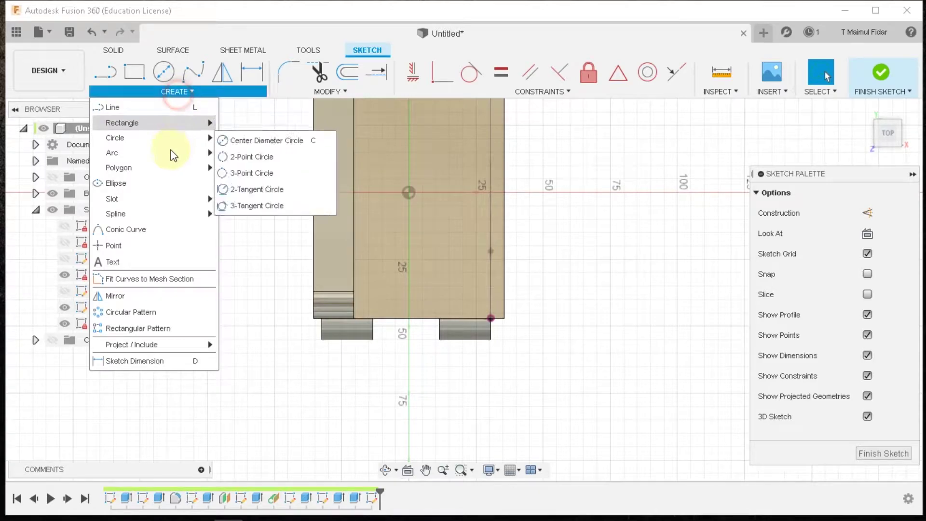
pyautogui.click(144, 247)
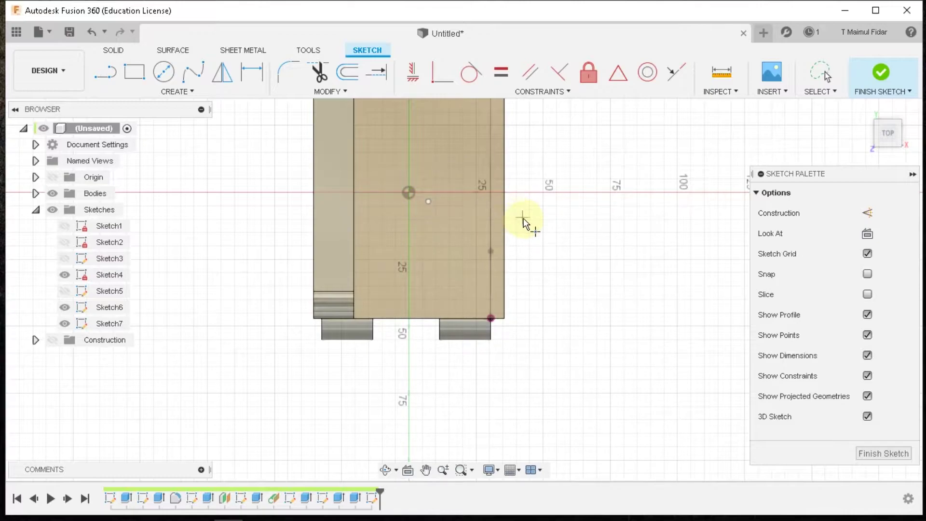
# Step: Dimension the sketch point 28 mm from the plate's free long edge and 47 mm from its front edge
pyautogui.click(428, 201)
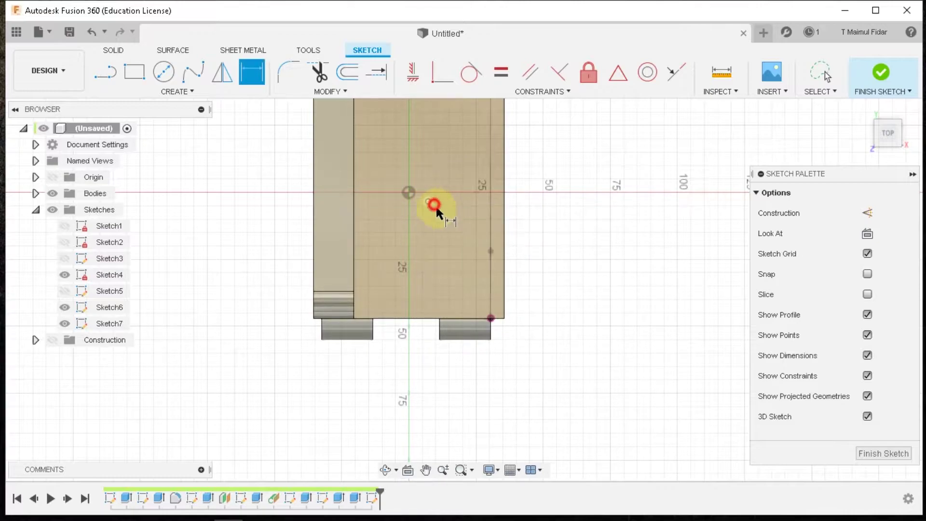
pyautogui.click(504, 217)
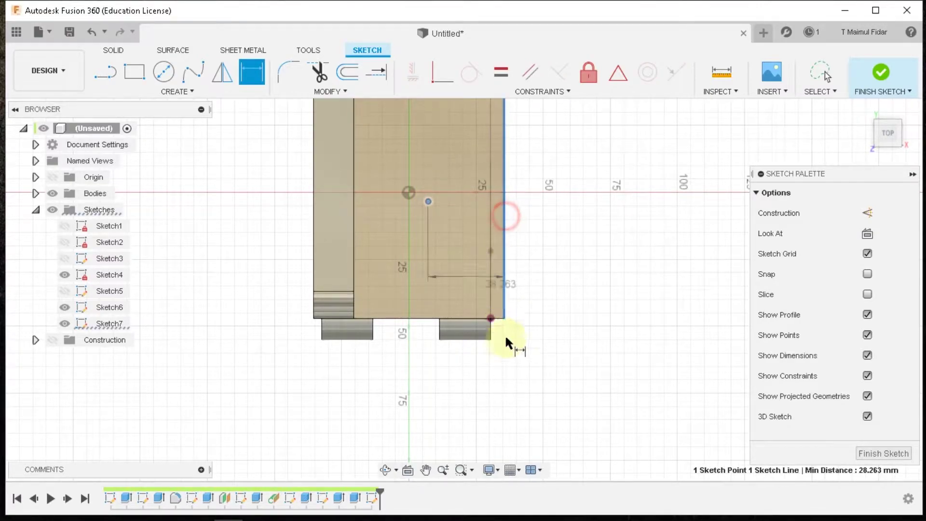
pyautogui.click(506, 362)
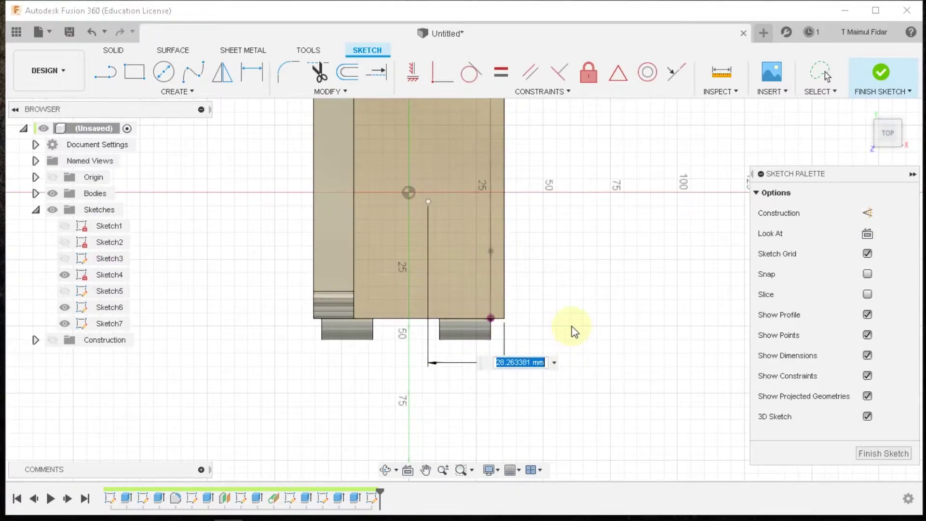
pyautogui.press('Return')
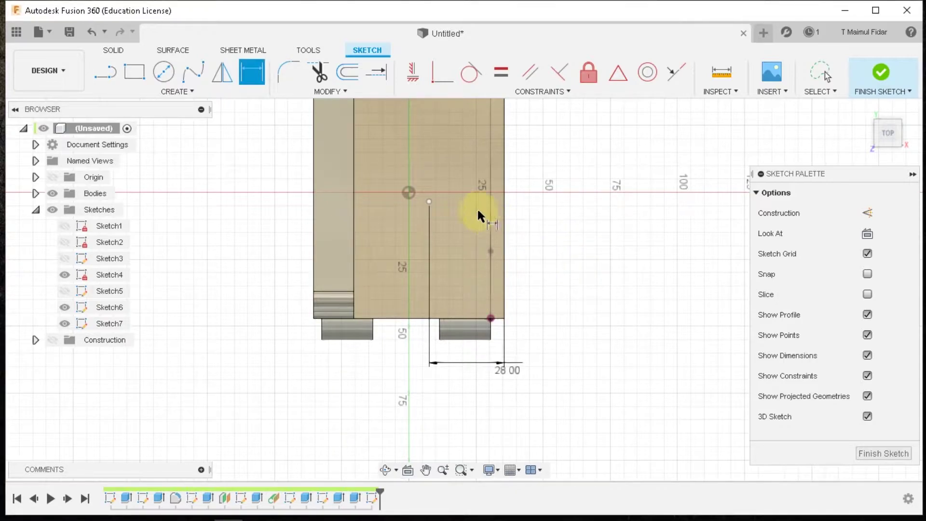
pyautogui.click(427, 203)
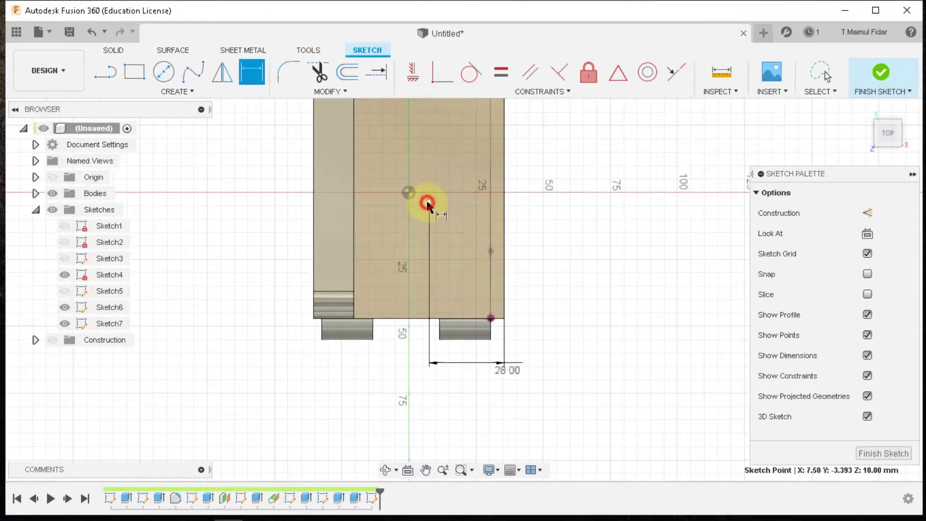
pyautogui.click(407, 318)
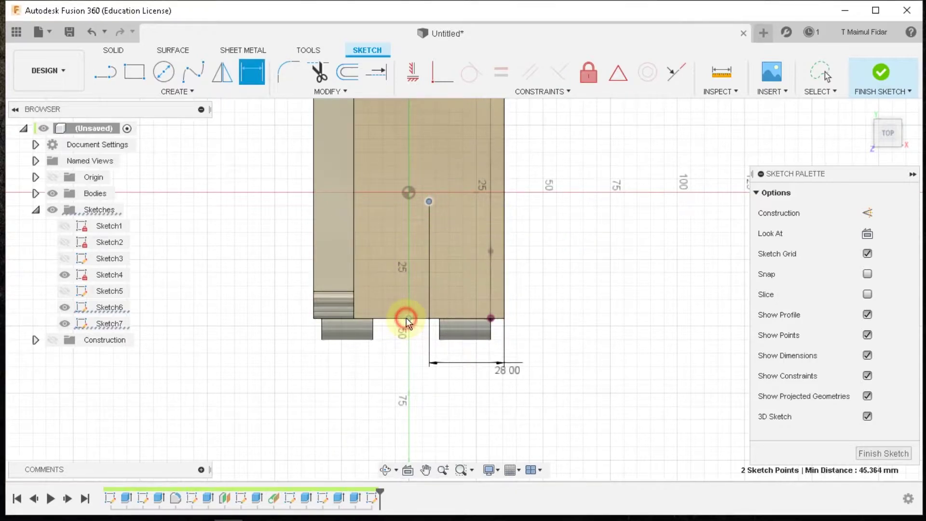
pyautogui.click(275, 243)
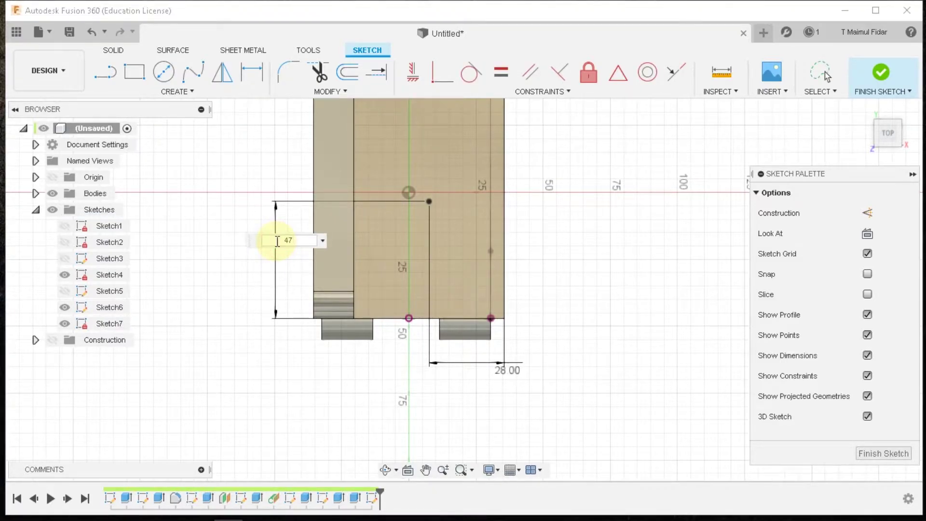
pyautogui.press('Return')
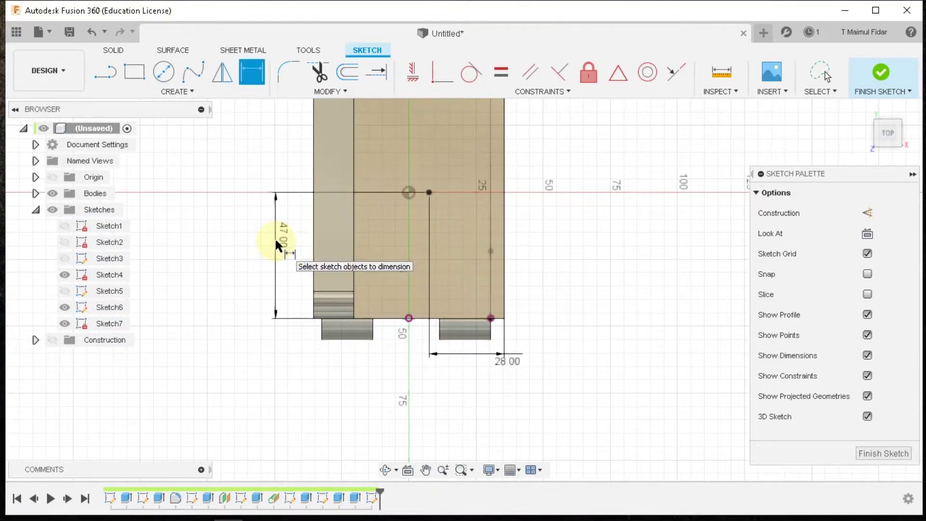
pyautogui.rightClick(569, 264)
pyautogui.click(526, 260)
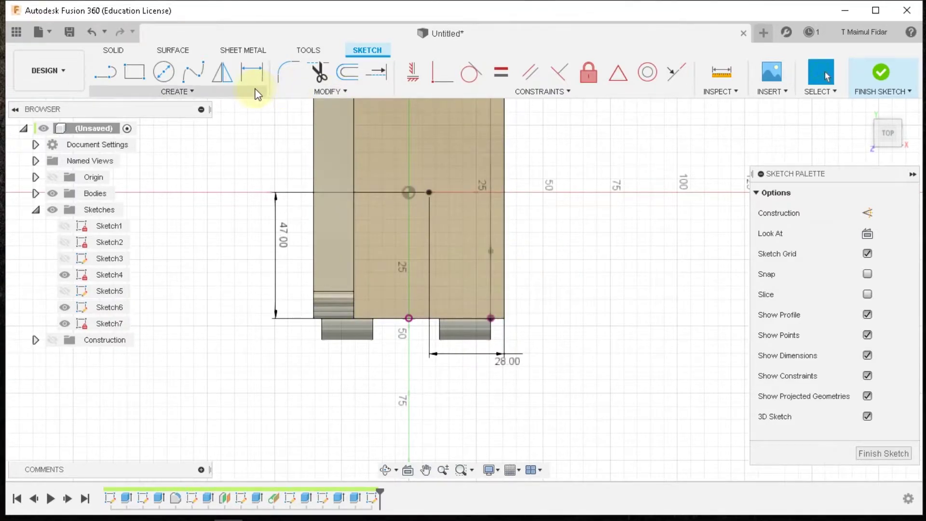
# Step: Start a Hole on the plate's top face, showing the sketches and using the dimensioned sketch point as its placement
pyautogui.click(104, 51)
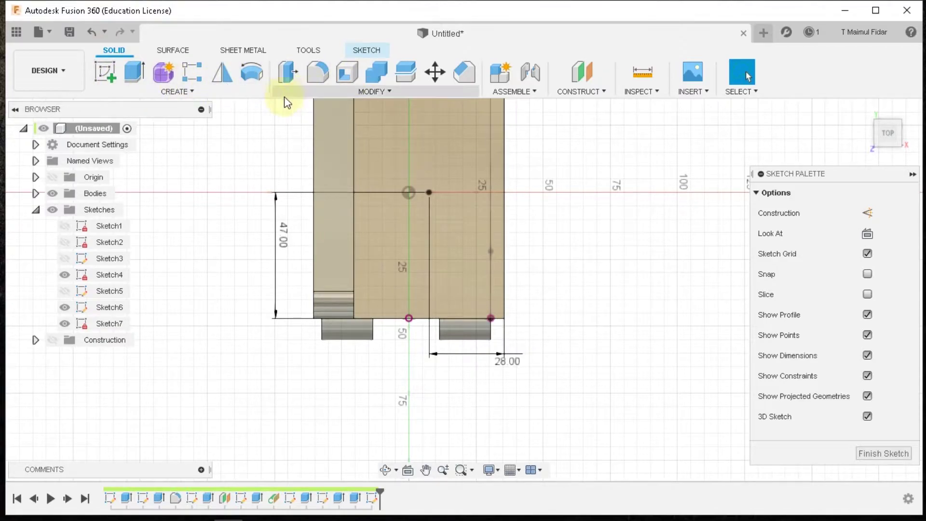
pyautogui.click(249, 94)
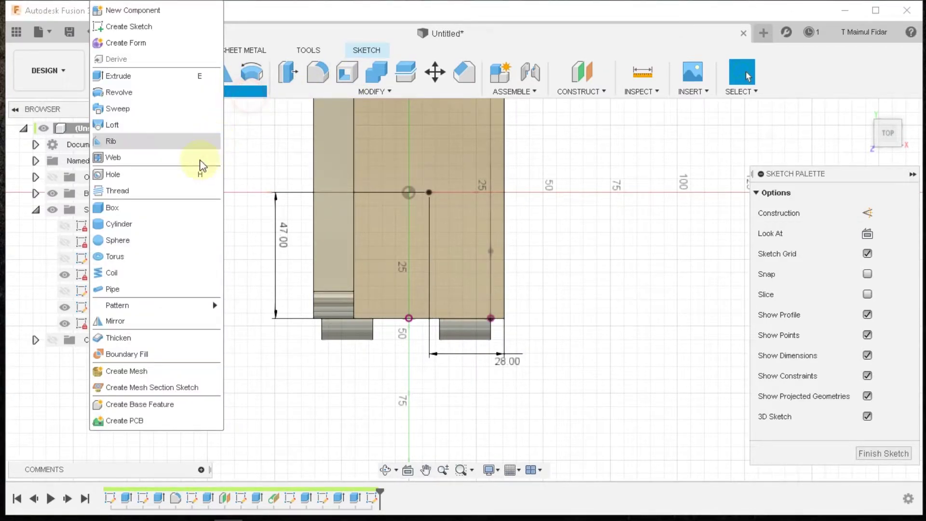
pyautogui.click(161, 172)
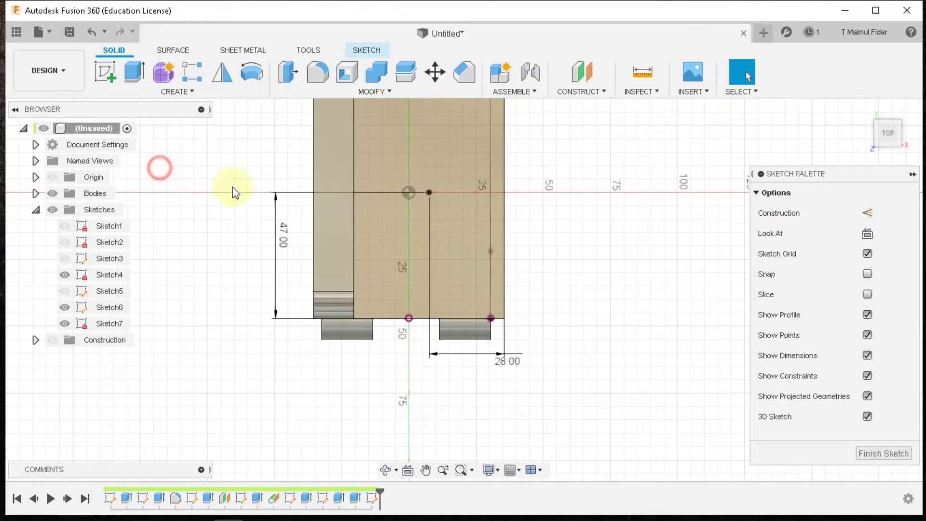
pyautogui.press('h')
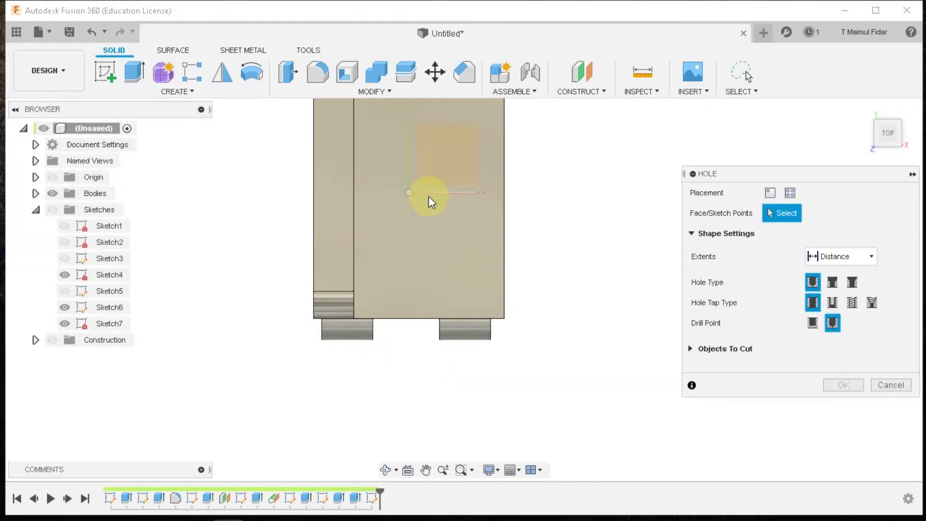
pyautogui.keyDown('shift'); pyautogui.moveTo(600, 248); pyautogui.dragTo(574, 227, button='middle'); pyautogui.keyUp('shift')
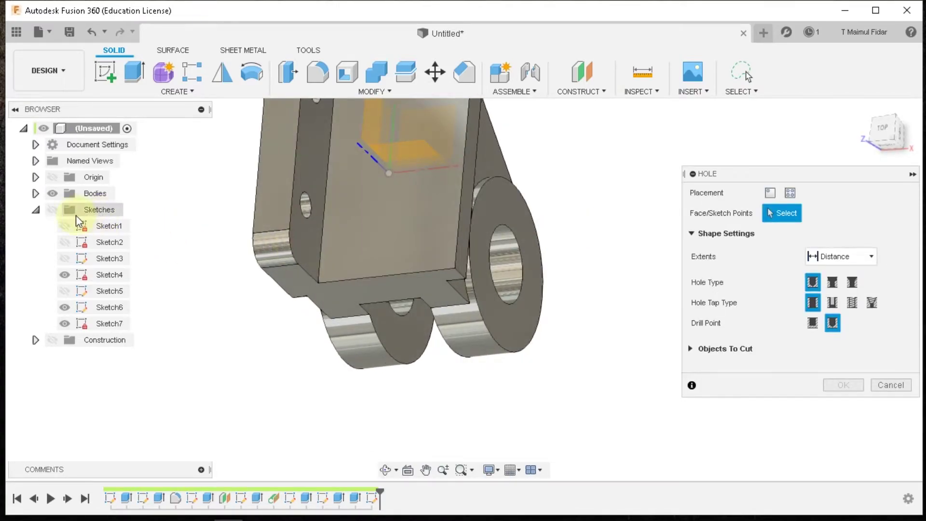
pyautogui.click(54, 209)
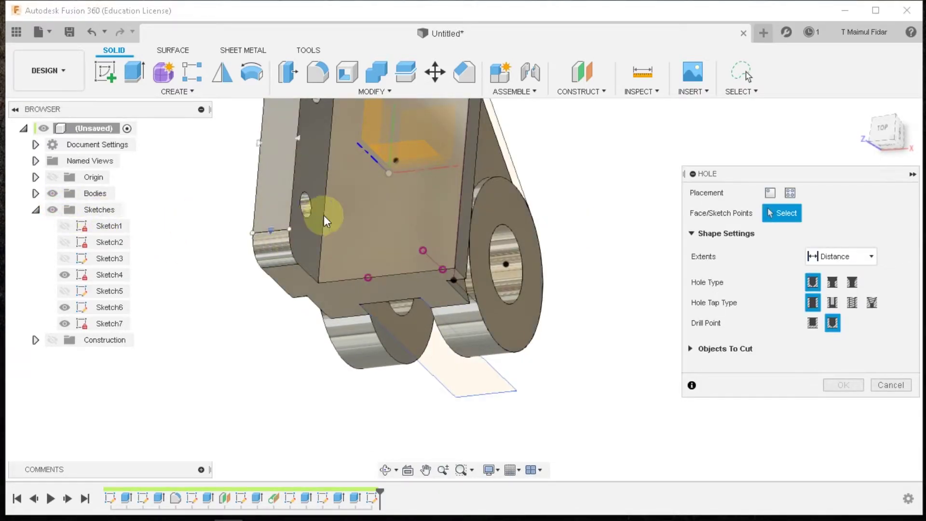
pyautogui.click(396, 161)
# Step: Make the hole tapped with an ISO Metric profile thread, size 8.0 mm and designation M8x1
pyautogui.scroll(-3, 359, 236)
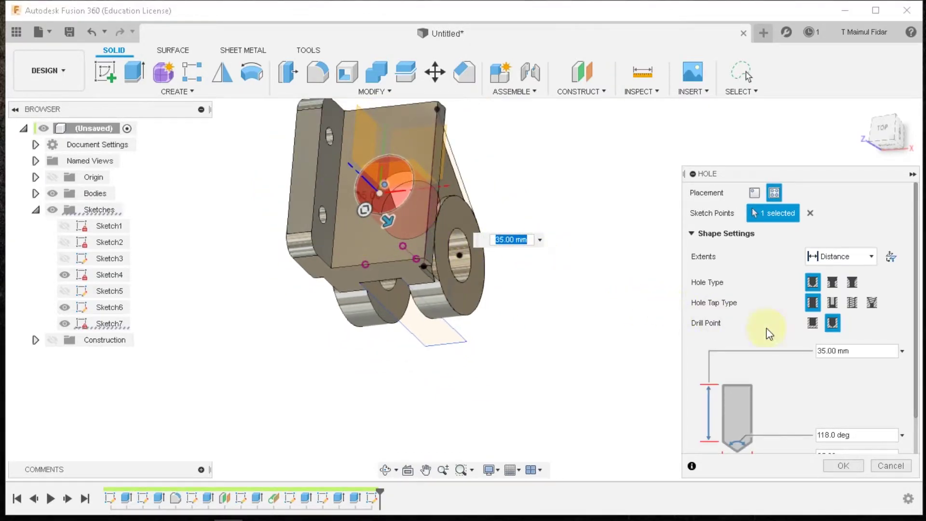
pyautogui.scroll(-2, 827, 363)
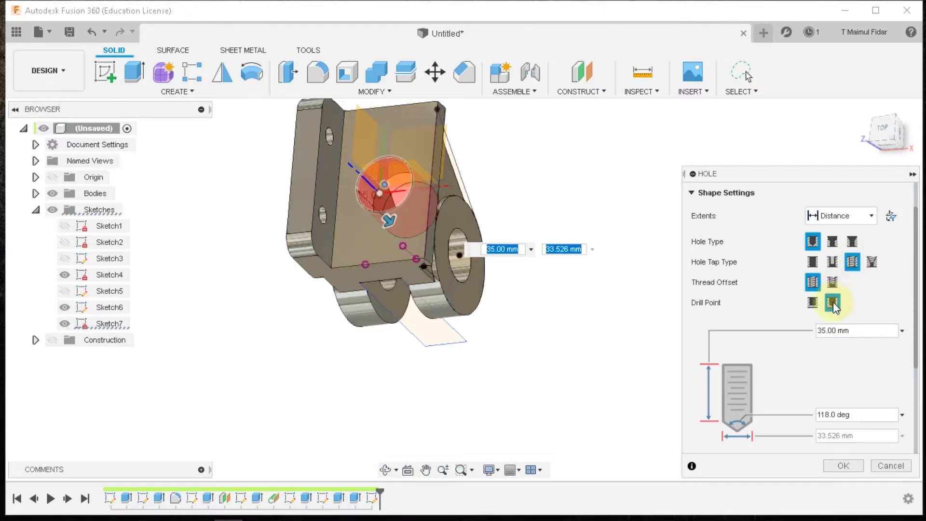
pyautogui.scroll(1, 798, 284)
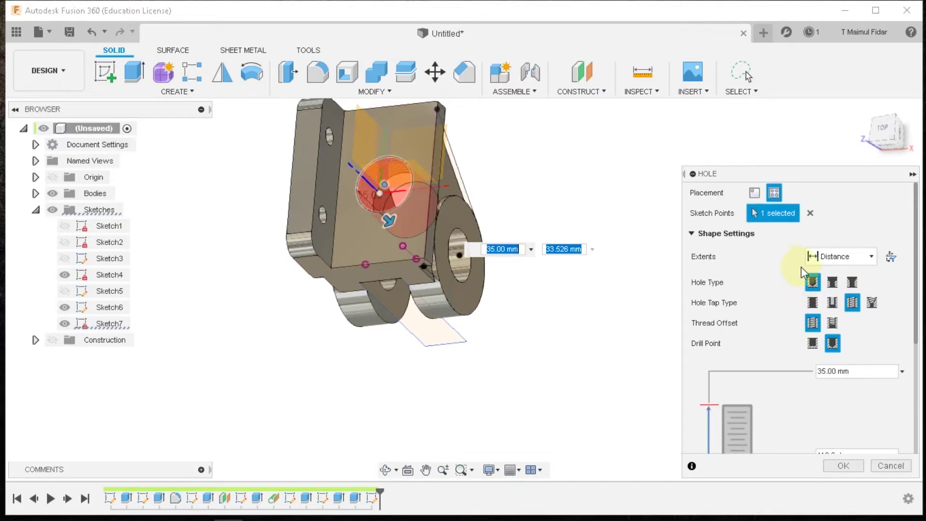
pyautogui.scroll(-3, 802, 277)
pyautogui.scroll(-1, 796, 351)
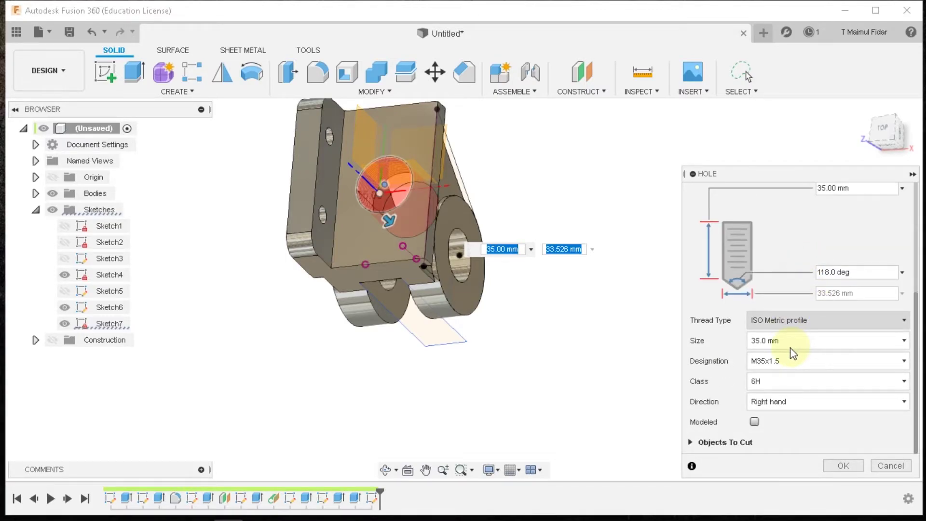
pyautogui.click(793, 343)
pyautogui.scroll(6, 774, 381)
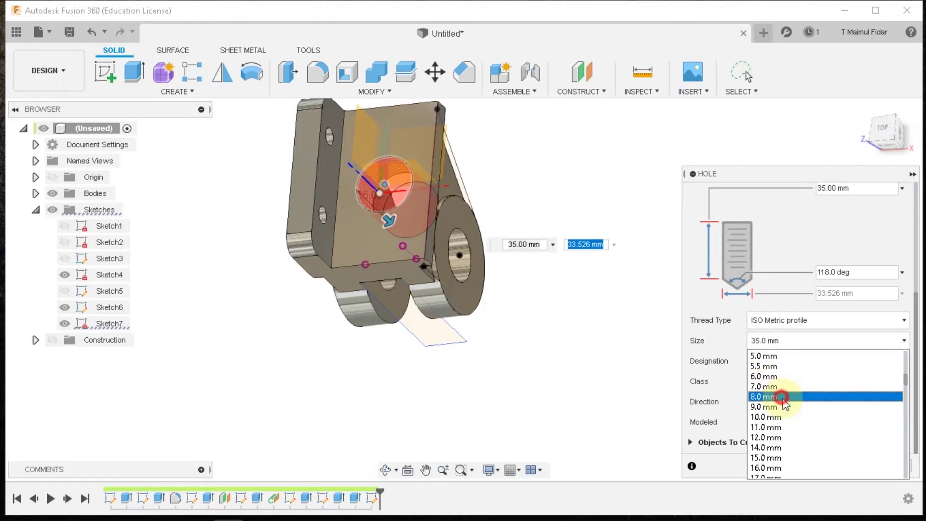
pyautogui.click(778, 397)
pyautogui.click(770, 366)
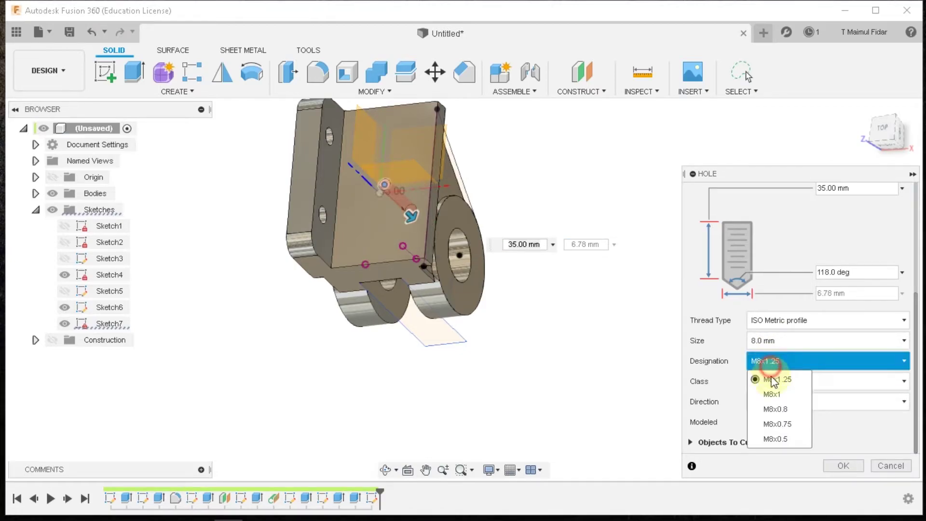
pyautogui.click(774, 395)
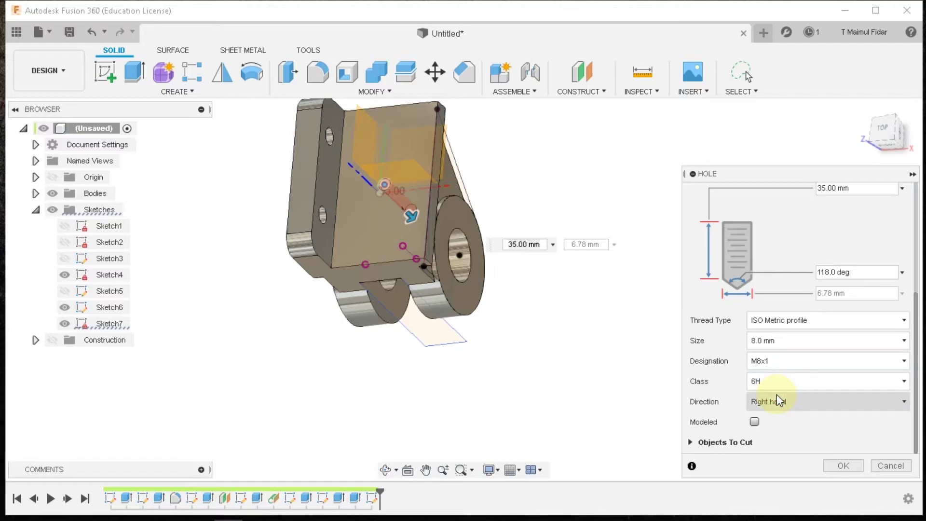
# Step: Set the tapped hole's depth to 16 mm, keep the angled drill point and create the hole
pyautogui.scroll(2, 834, 332)
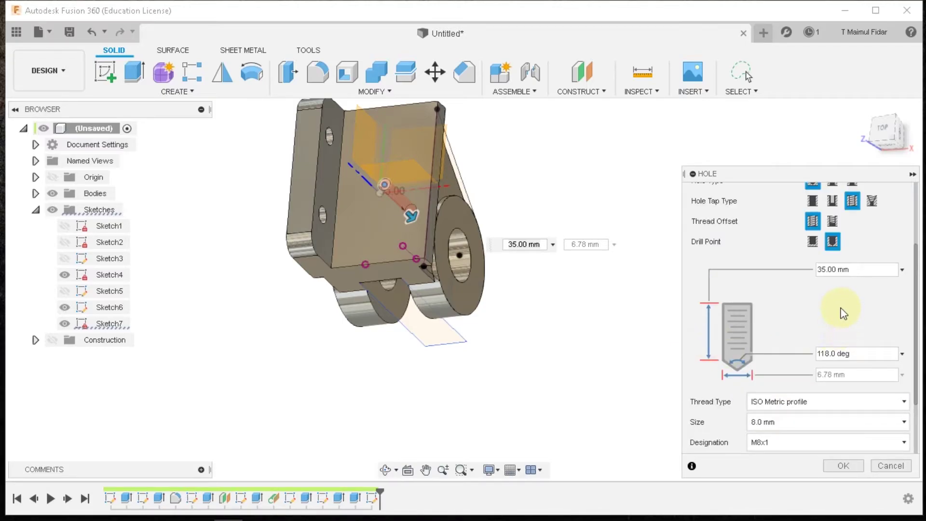
pyautogui.click(864, 269)
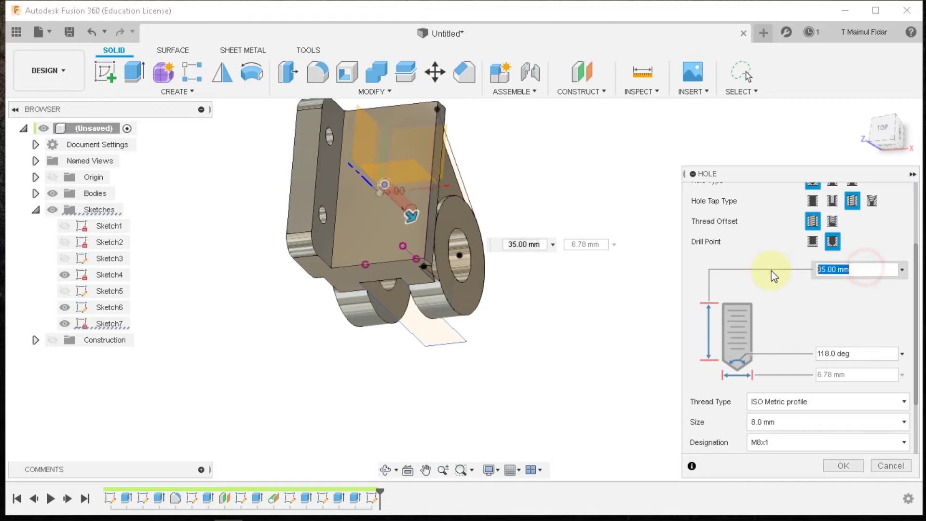
pyautogui.write('16')
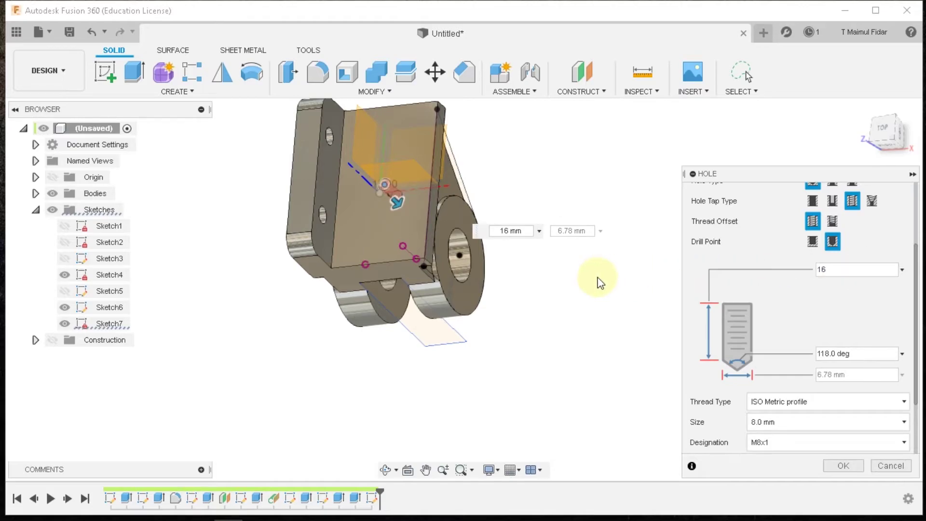
pyautogui.keyDown('shift'); pyautogui.moveTo(591, 281); pyautogui.dragTo(582, 213, button='middle'); pyautogui.keyUp('shift')
pyautogui.click(833, 241)
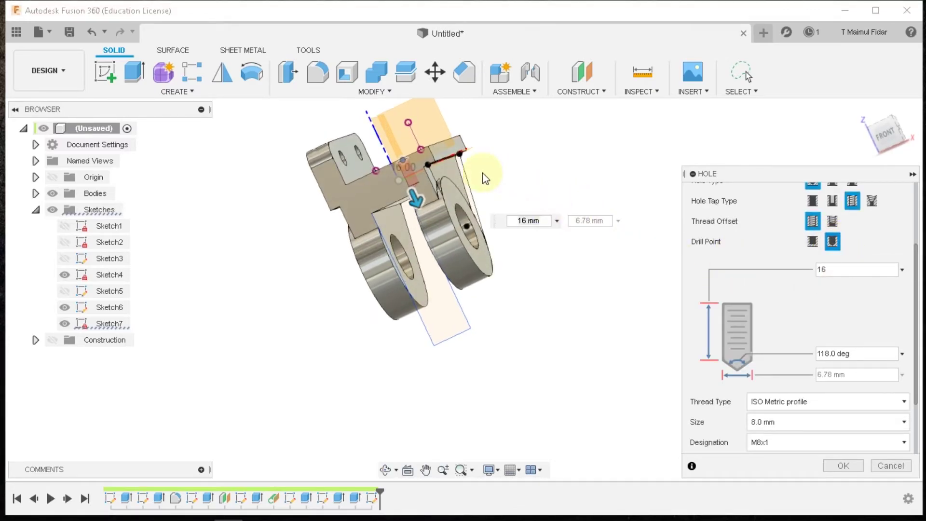
pyautogui.scroll(4, 401, 177)
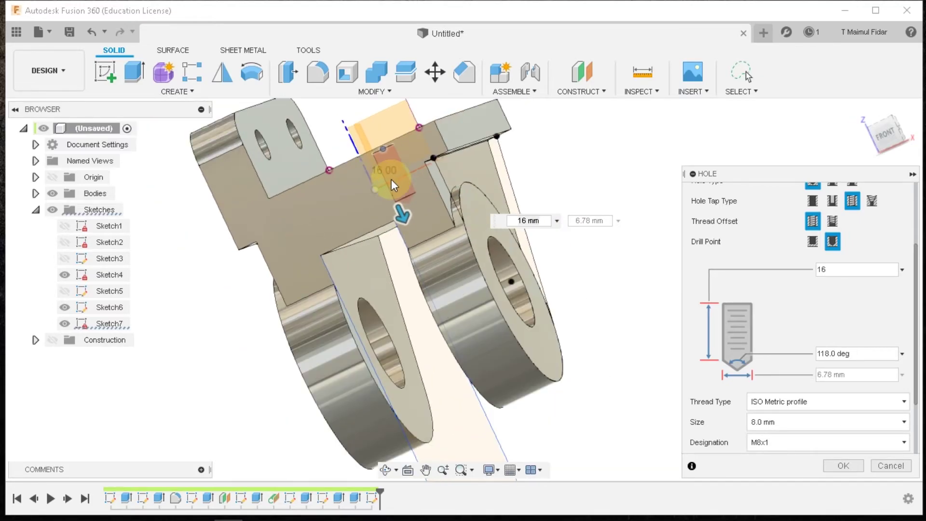
pyautogui.click(843, 466)
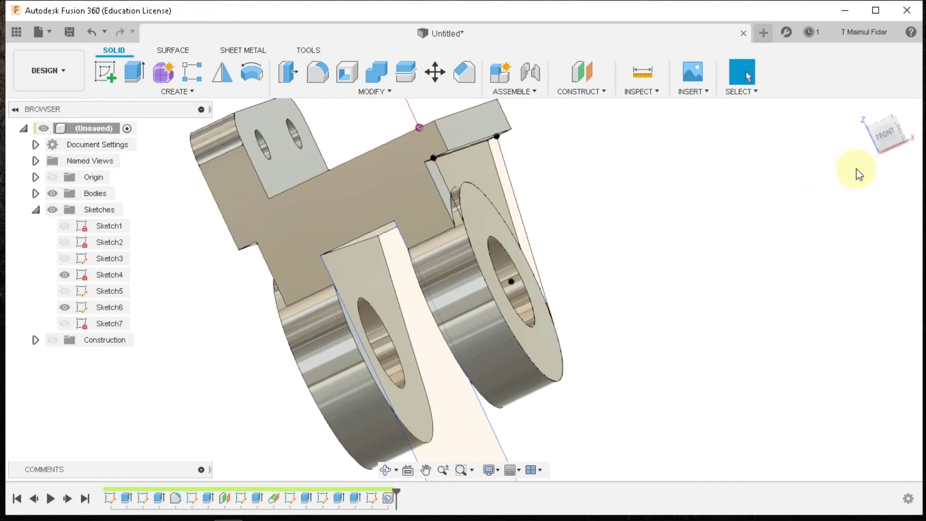
# Step: Return to the isometric home view and hide Sketch4 and Sketch6 to inspect the threaded hole
pyautogui.click(863, 114)
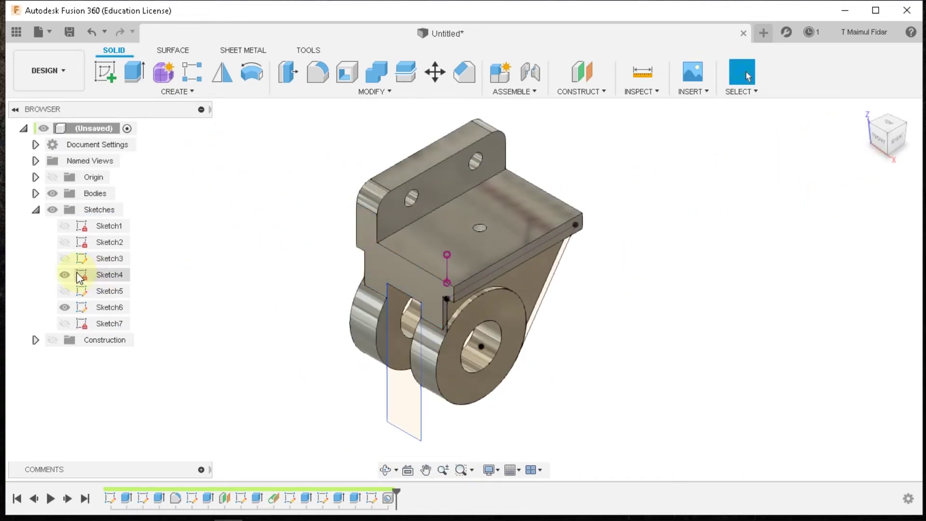
pyautogui.click(64, 274)
pyautogui.click(64, 307)
pyautogui.scroll(3, 513, 221)
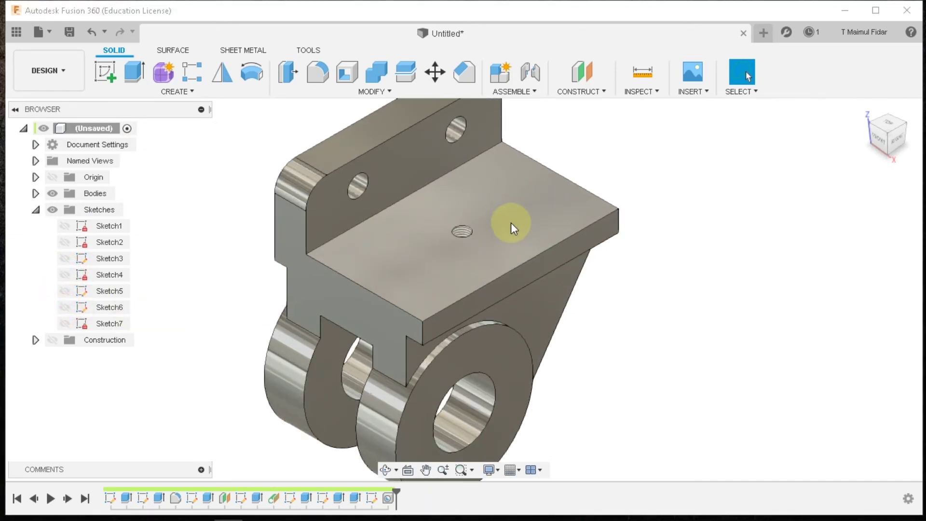
pyautogui.scroll(-2, 510, 223)
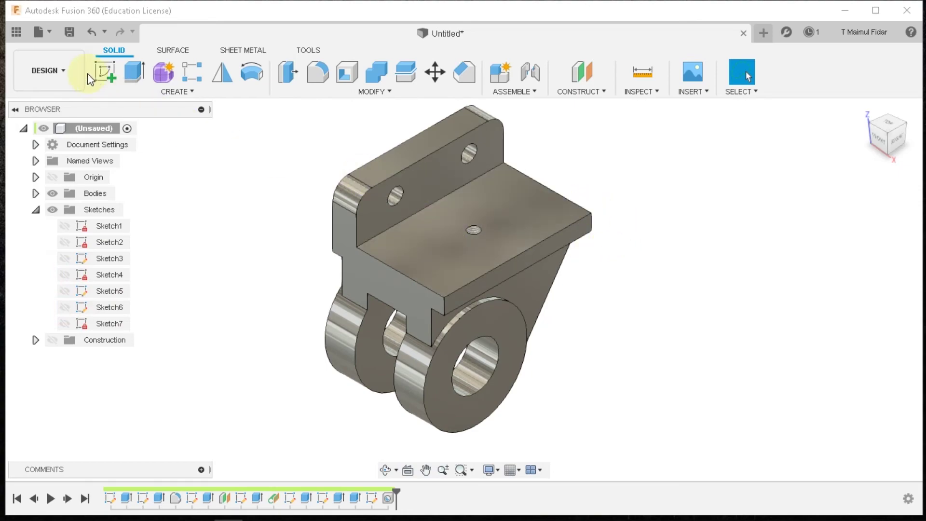
# Step: Open the save dialog for the untitled bracket design
pyautogui.click(73, 37)
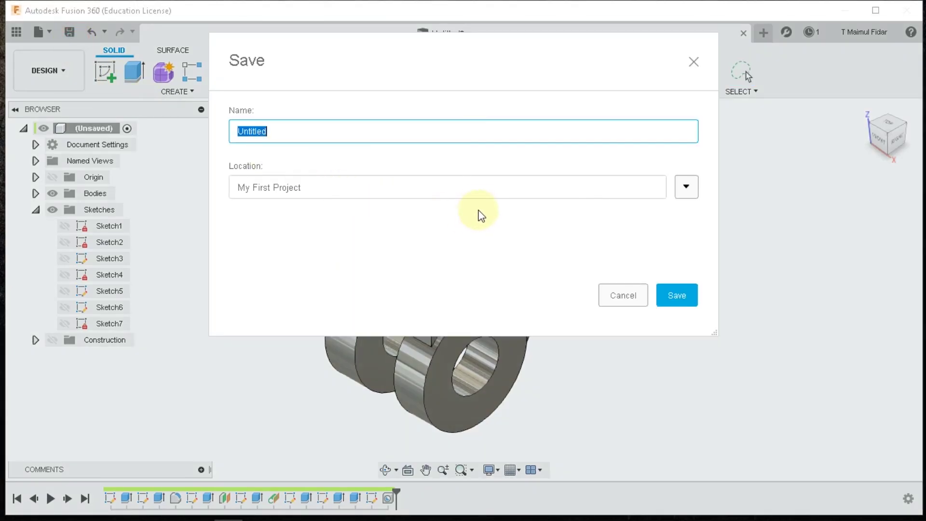